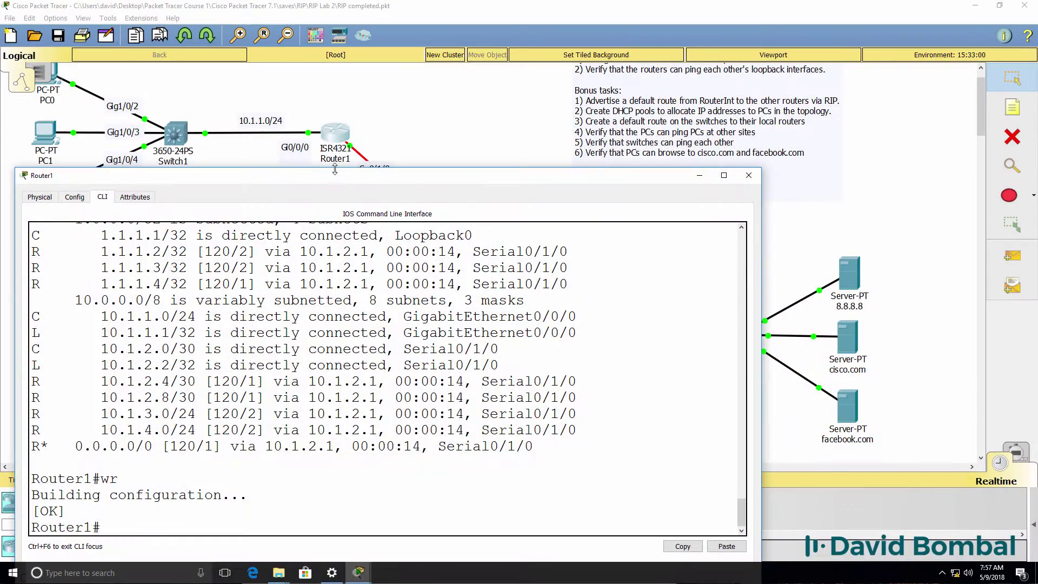
# Move Router1's CLI window to the right of the network topology.
pyautogui.moveTo(340, 180); pyautogui.dragTo(652, 132)
# Display Router1's running configuration with sh run and page through it.
pyautogui.write('sh run')
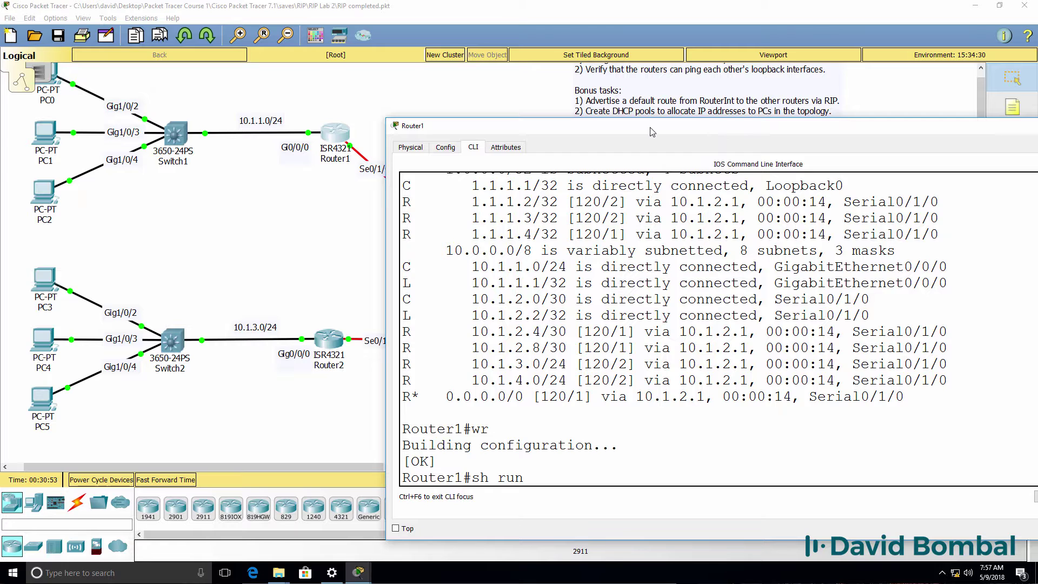
pyautogui.press('Return')
pyautogui.press('space')
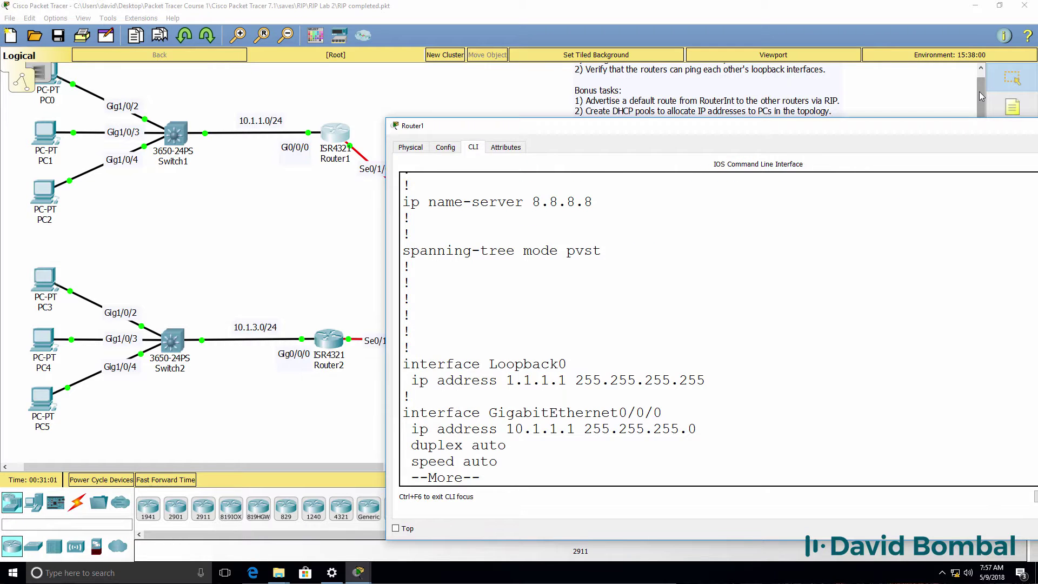
pyautogui.moveTo(979, 92); pyautogui.dragTo(979, 87)
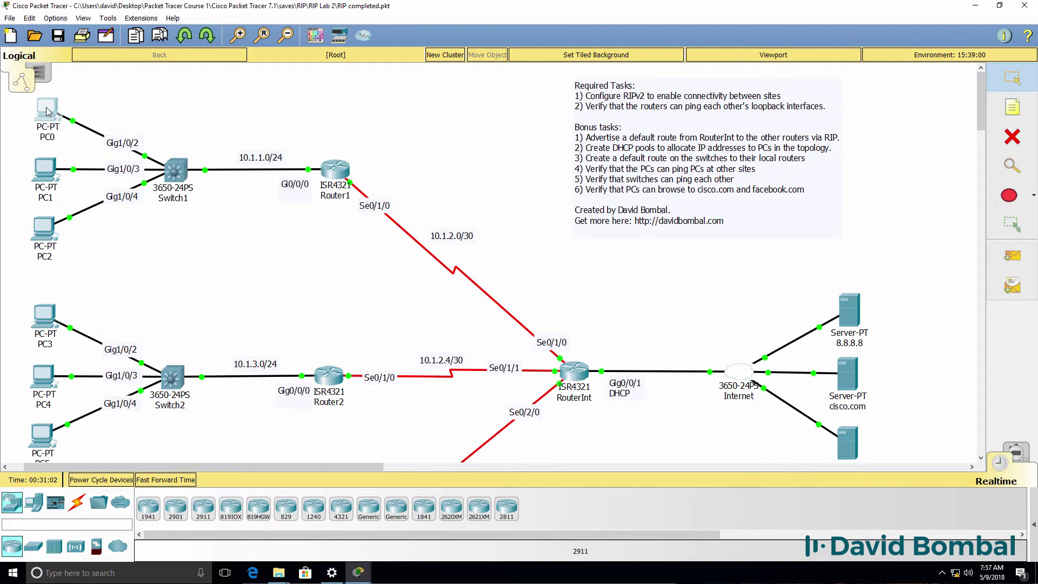
# Run ipconfig on PC0, revealing only the autoconfigured 169.254.49.190 address.
pyautogui.click(48, 110)
pyautogui.click(378, 105)
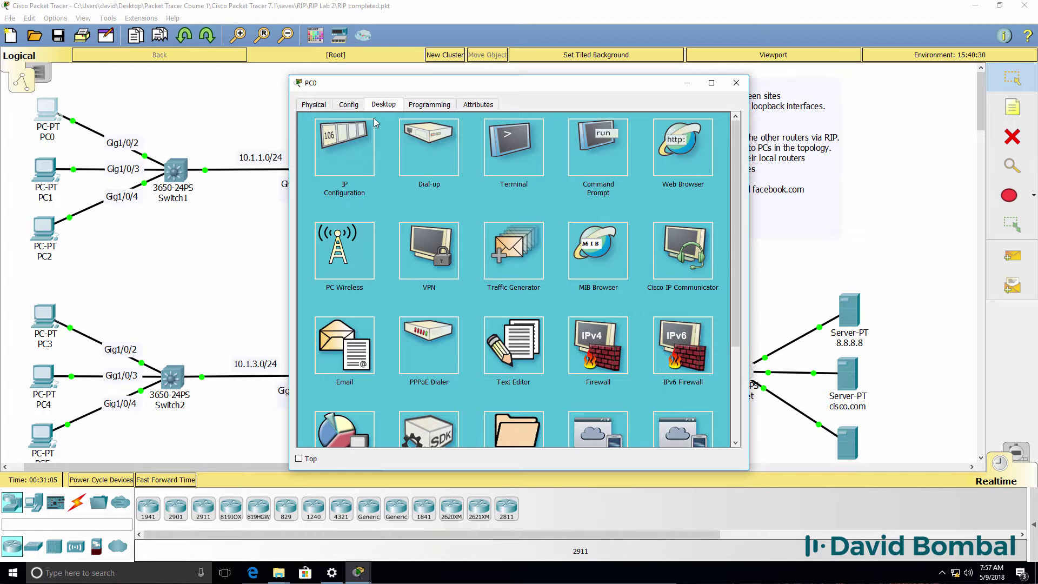
pyautogui.click(606, 141)
pyautogui.write('ipconfig')
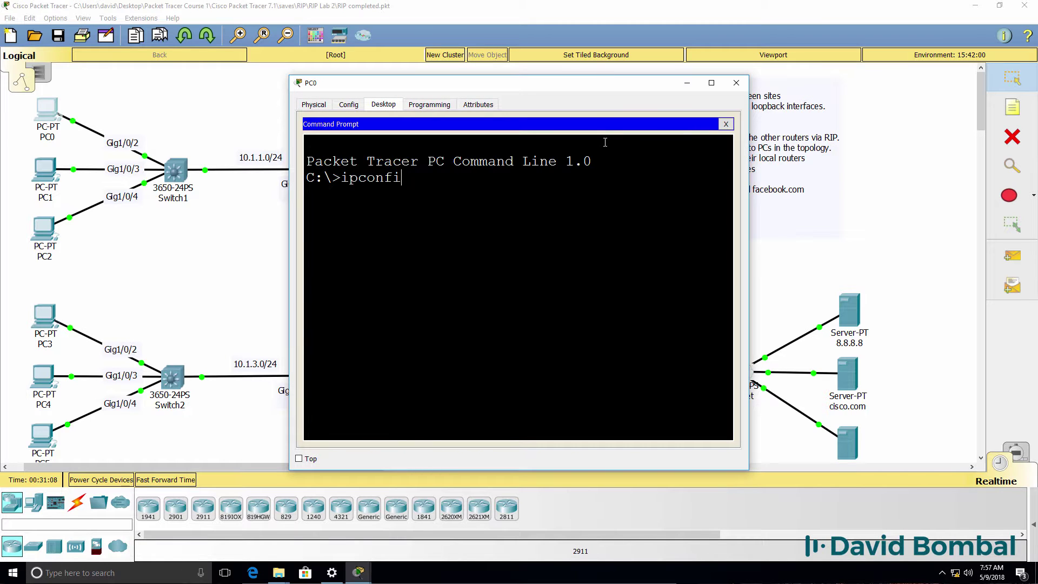
pyautogui.press('Return')
pyautogui.moveTo(749, 221); pyautogui.dragTo(930, 220)
pyautogui.moveTo(795, 263); pyautogui.dragTo(325, 258)
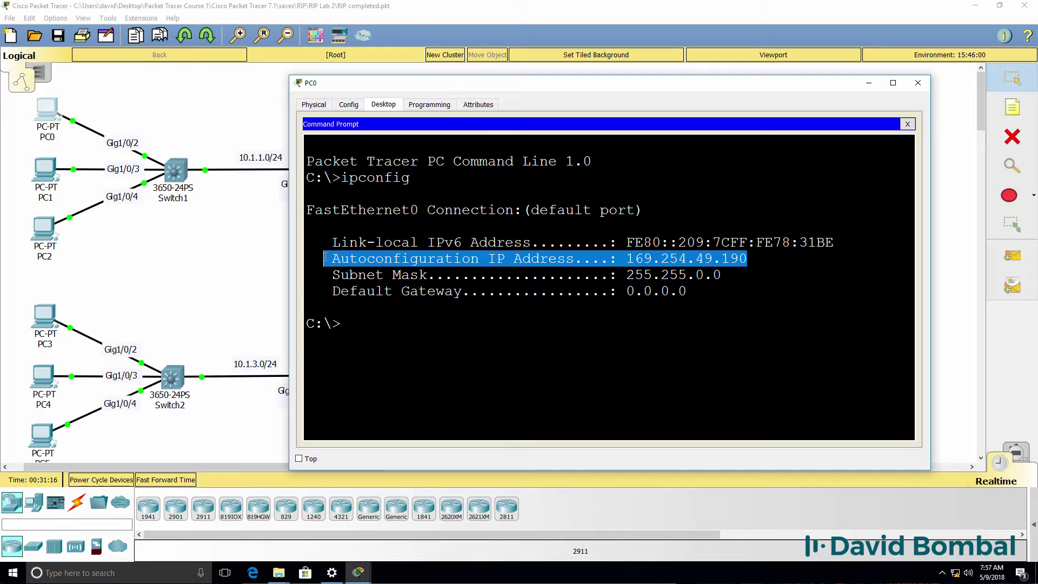
pyautogui.click(412, 262)
pyautogui.moveTo(321, 262); pyautogui.dragTo(846, 261)
# Ping cisco.com from PC0, see it fail, and close PC0's window.
pyautogui.write('ping')
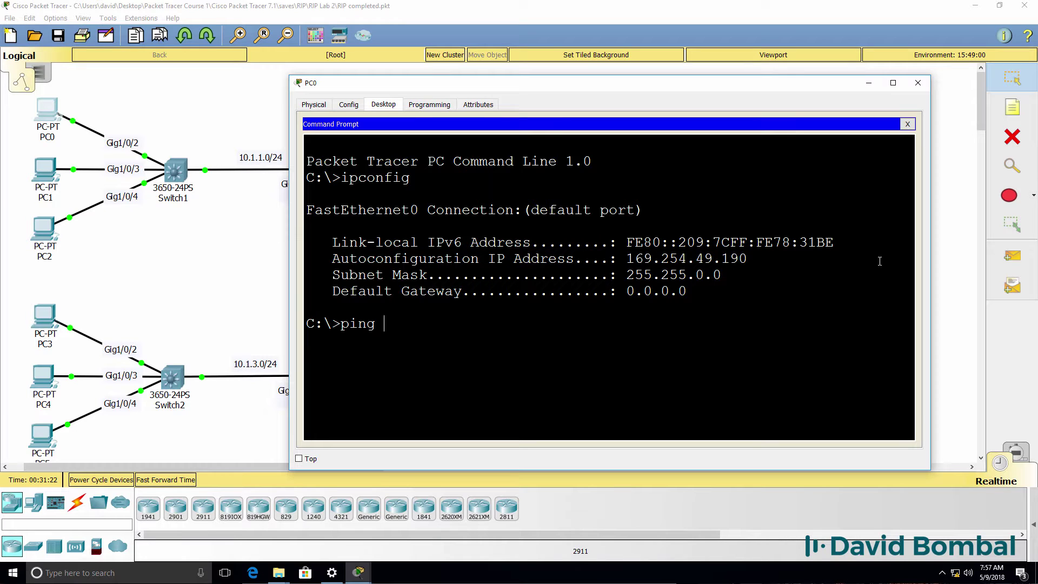
pyautogui.write(' cisco.com')
pyautogui.press('Return')
pyautogui.moveTo(750, 259); pyautogui.dragTo(588, 260)
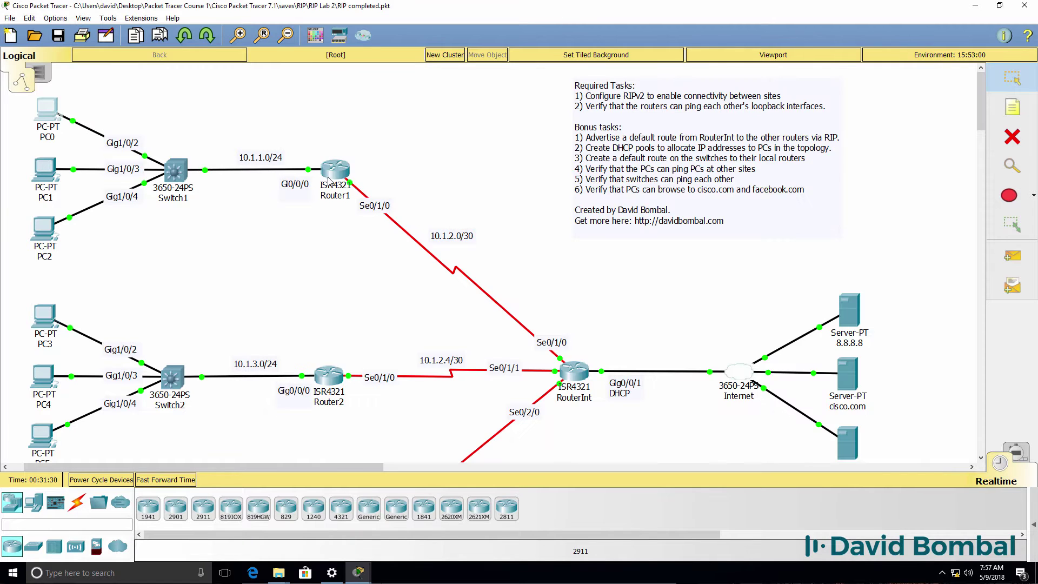
pyautogui.click(336, 170)
# Create DHCP pool 'pc' on Router1 for network 10.1.1.0 255.255.255.0.
pyautogui.write('conf t')
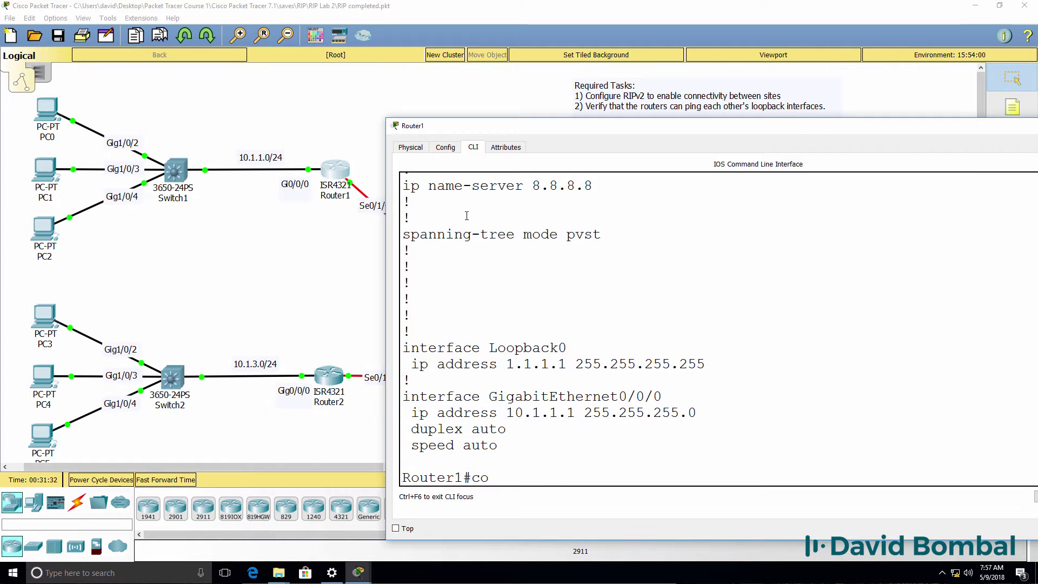
pyautogui.press('Return')
pyautogui.write('ip dhcp p')
pyautogui.press('Tab')
pyautogui.write('po')
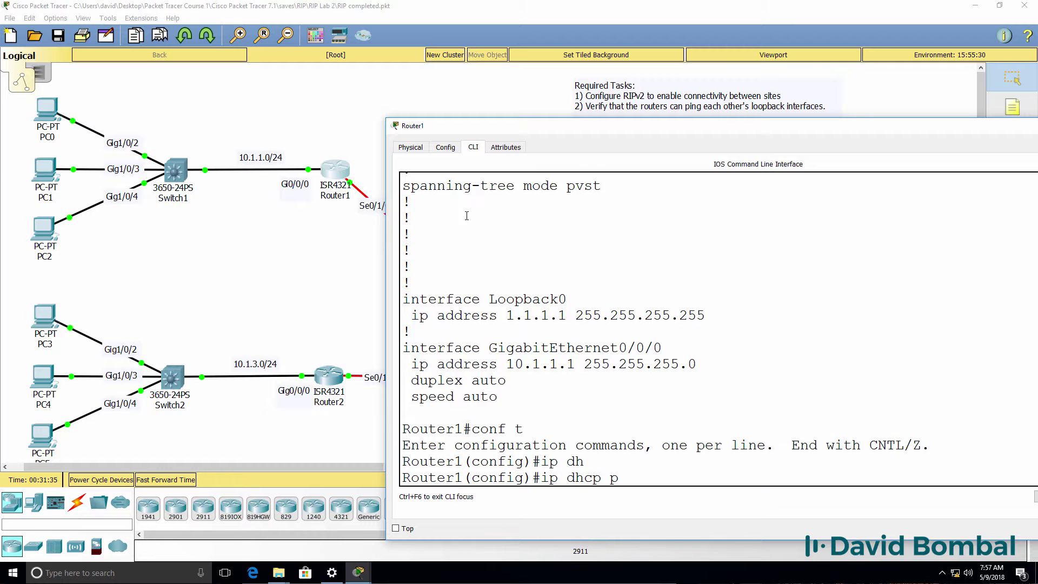
pyautogui.press('Tab')
pyautogui.write('pc')
pyautogui.press('Return')
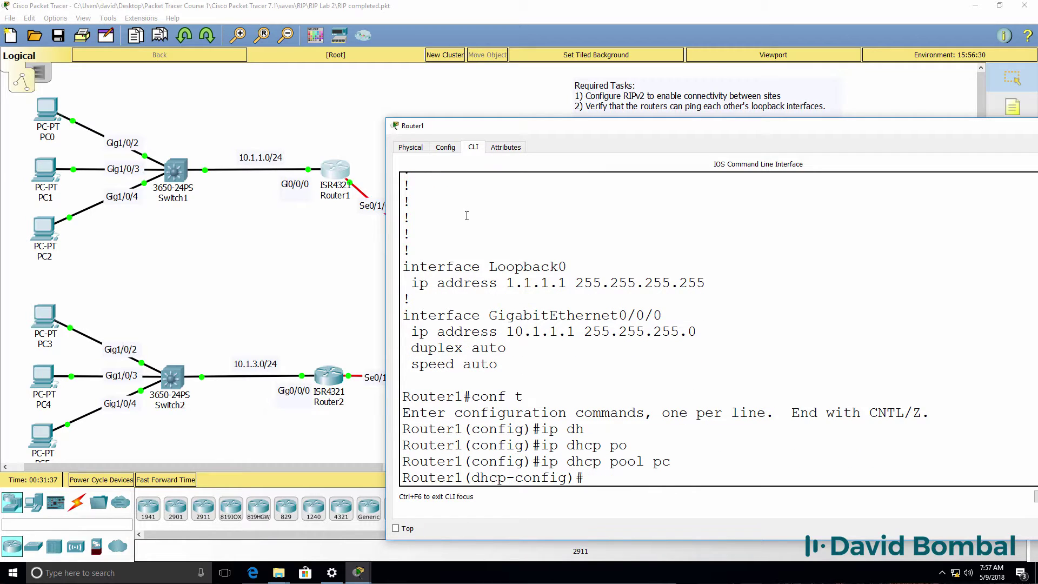
pyautogui.write('network 10.1.1.0 255.5.25')
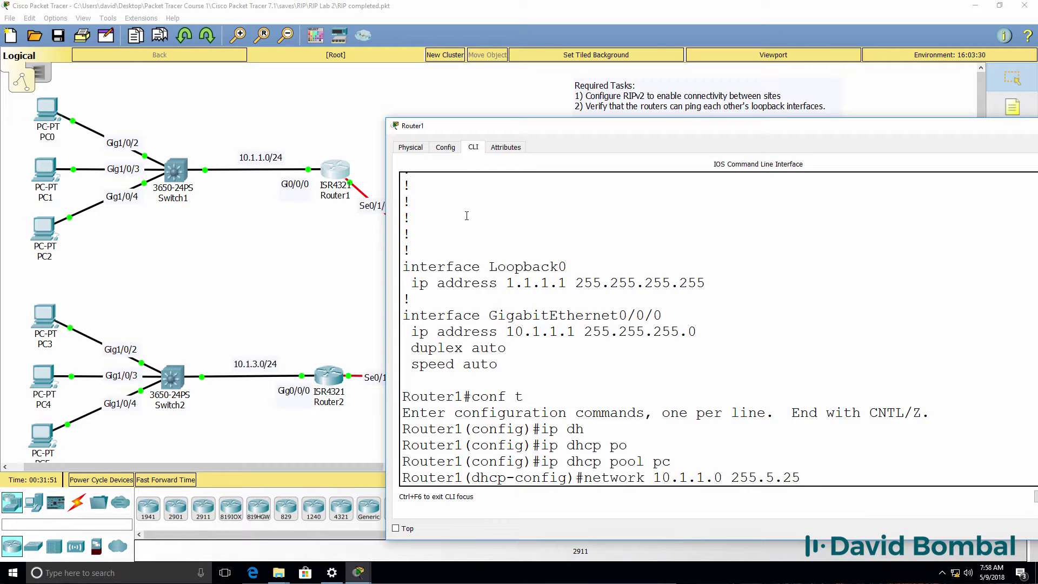
pyautogui.press('BackSpace')
pyautogui.press('BackSpace')
pyautogui.press('BackSpace')
pyautogui.press('BackSpace')
pyautogui.write('255.255.0')
pyautogui.press('Return')
# Set the pool's default router to 10.1.1.1 and DNS server to 8.8.8.8.
pyautogui.write('de')
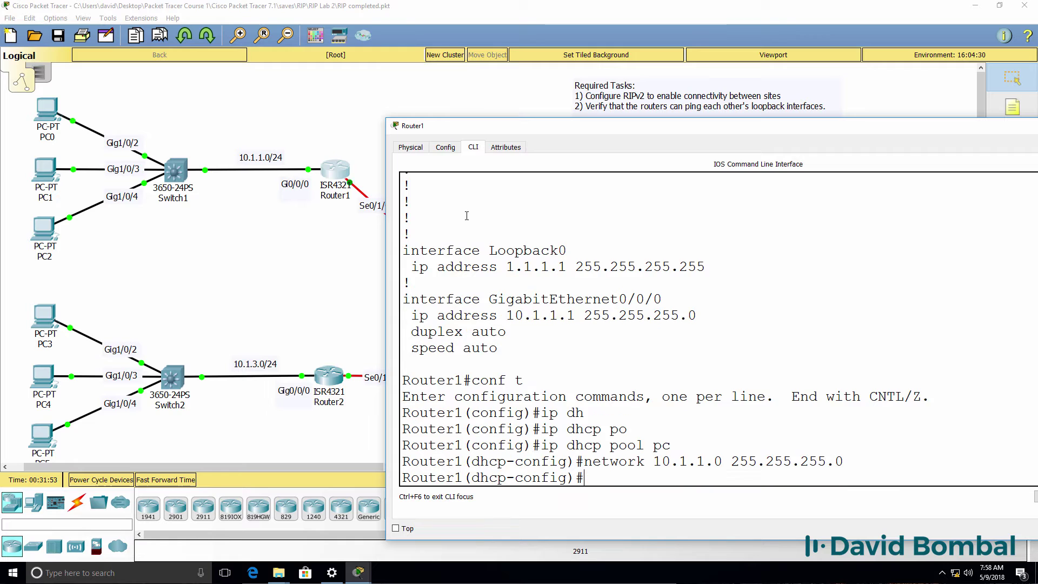
pyautogui.write('f')
pyautogui.press('Tab')
pyautogui.write('19.')
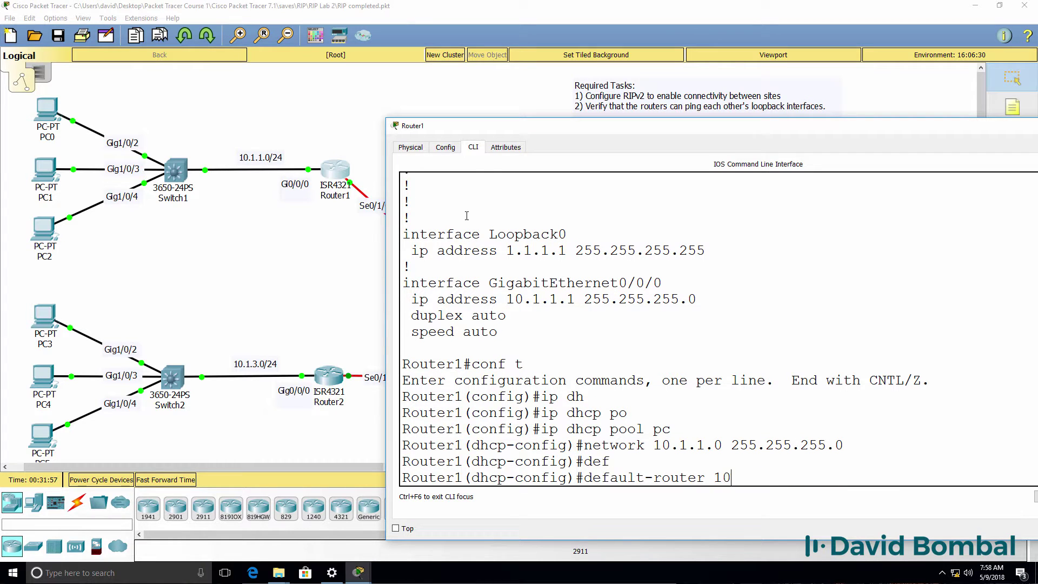
pyautogui.moveTo(503, 297); pyautogui.dragTo(612, 299)
pyautogui.press('Return')
pyautogui.write('dns')
pyautogui.press('Tab')
pyautogui.write('8.8.8.8')
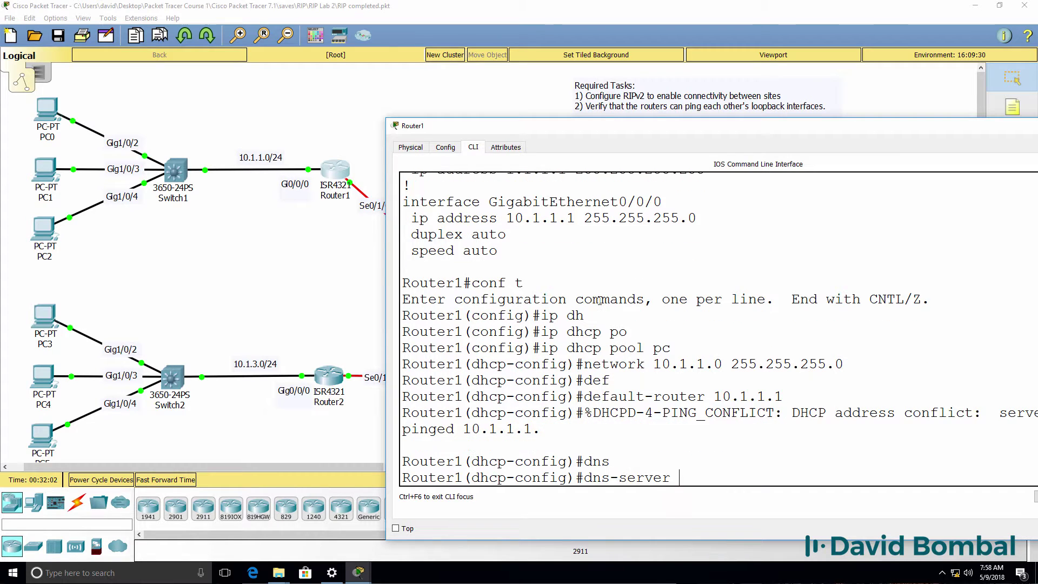
pyautogui.press('Return')
pyautogui.write('exit')
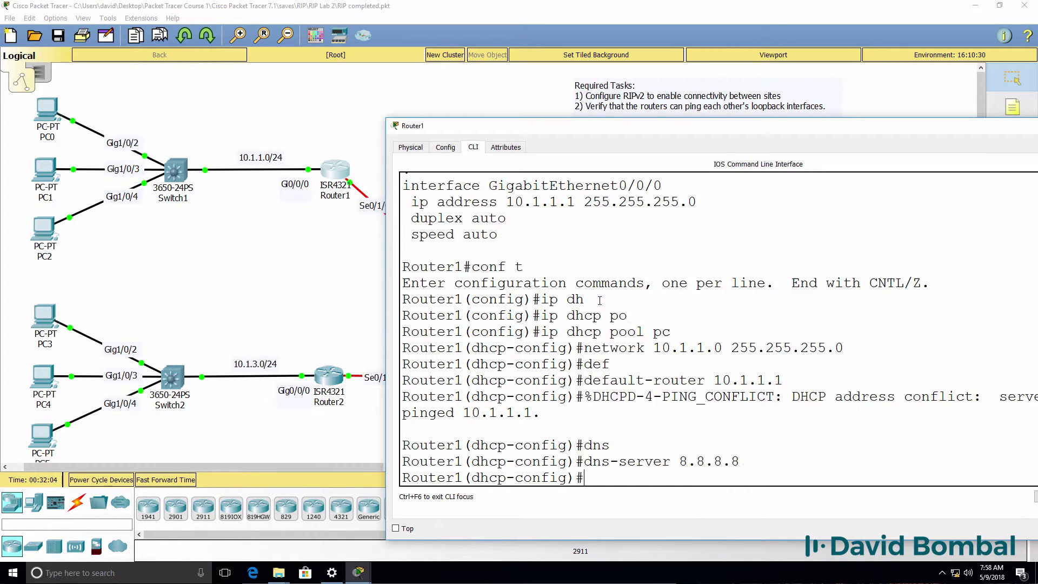
pyautogui.press('Return')
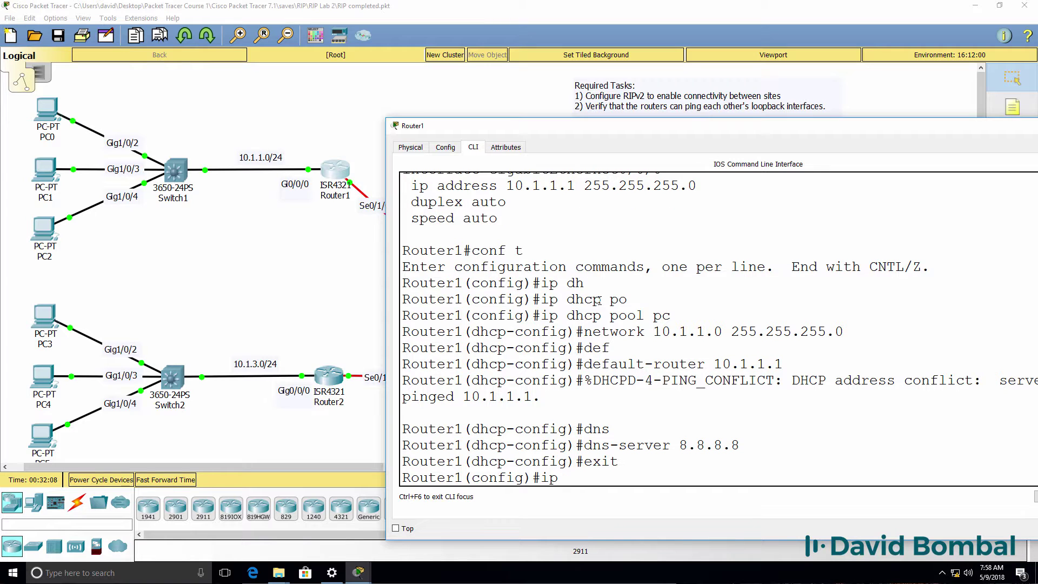
# Exclude 10.1.1.1 through 10.1.1.100 from DHCP leasing and exit configuration mode.
pyautogui.write('ip dh')
pyautogui.press('Tab')
pyautogui.write('e')
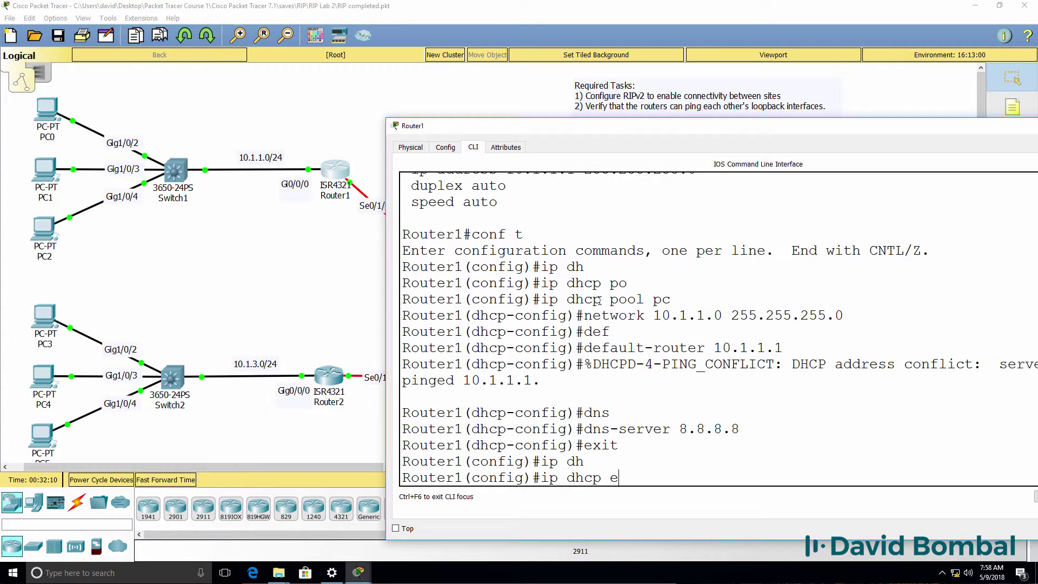
pyautogui.write('x')
pyautogui.press('Tab')
pyautogui.write('10.1.1.1 10.1.1.100')
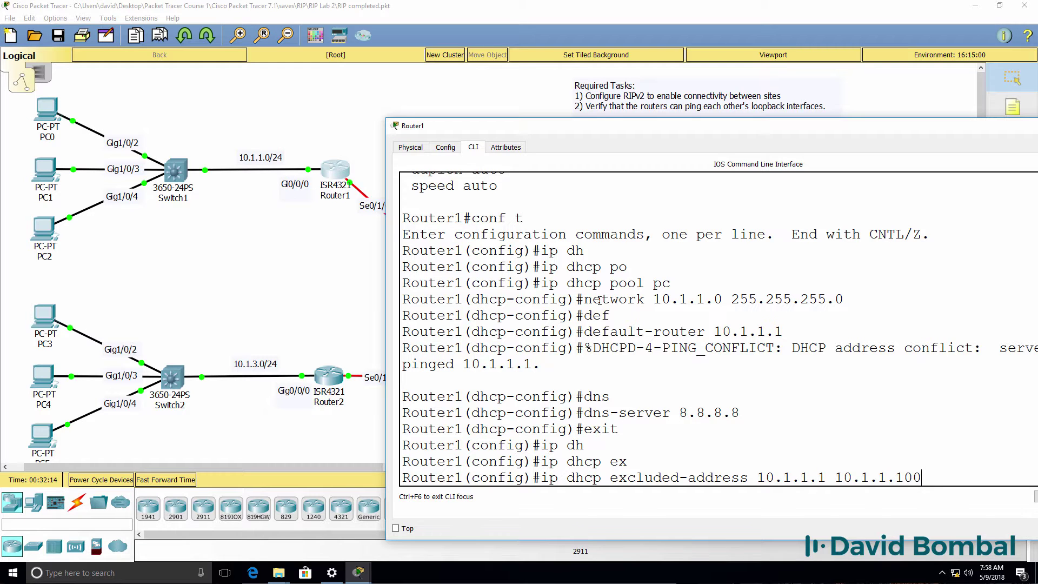
pyautogui.press('Return')
pyautogui.write('end')
pyautogui.press('Return')
pyautogui.press('Return')
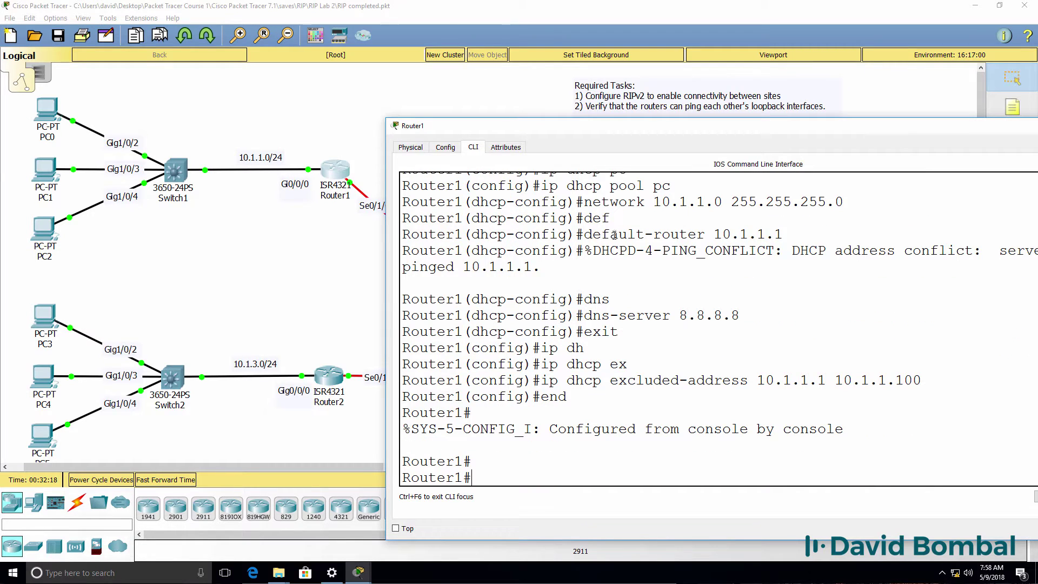
pyautogui.moveTo(602, 250); pyautogui.dragTo(604, 268)
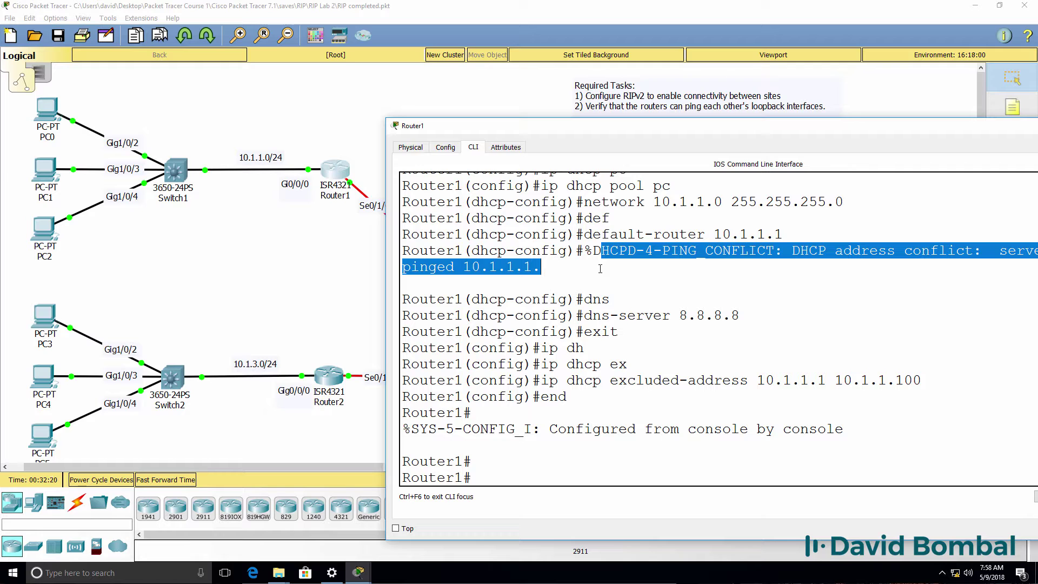
pyautogui.press('Return')
pyautogui.press('Return')
# List DHCP bindings showing leases 10.1.1.2–10.1.1.4, then close Router1's console.
pyautogui.write('sh ip ')
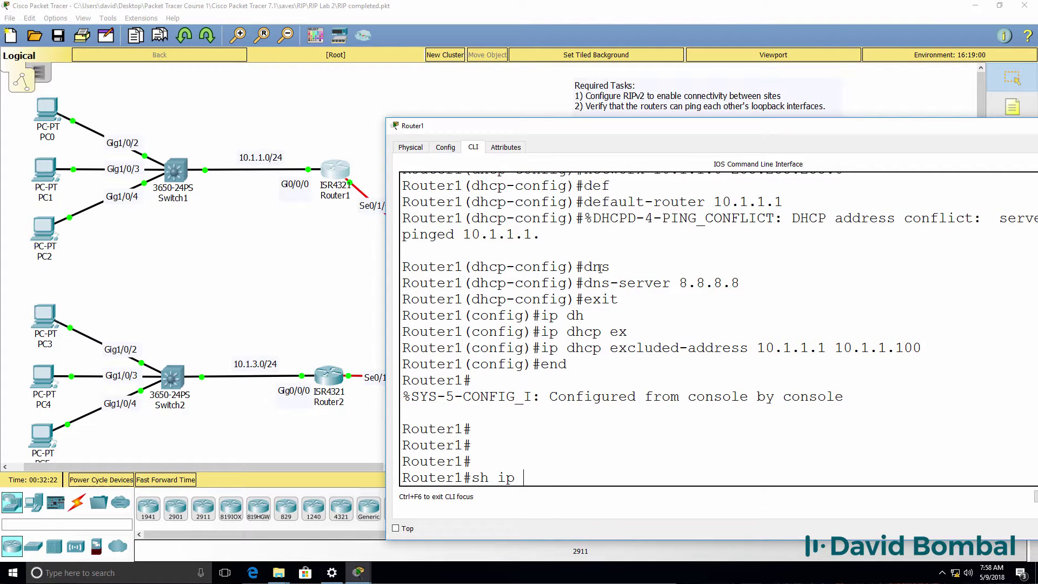
pyautogui.write('dh')
pyautogui.press('Tab')
pyautogui.write('b')
pyautogui.press('Tab')
pyautogui.press('Return')
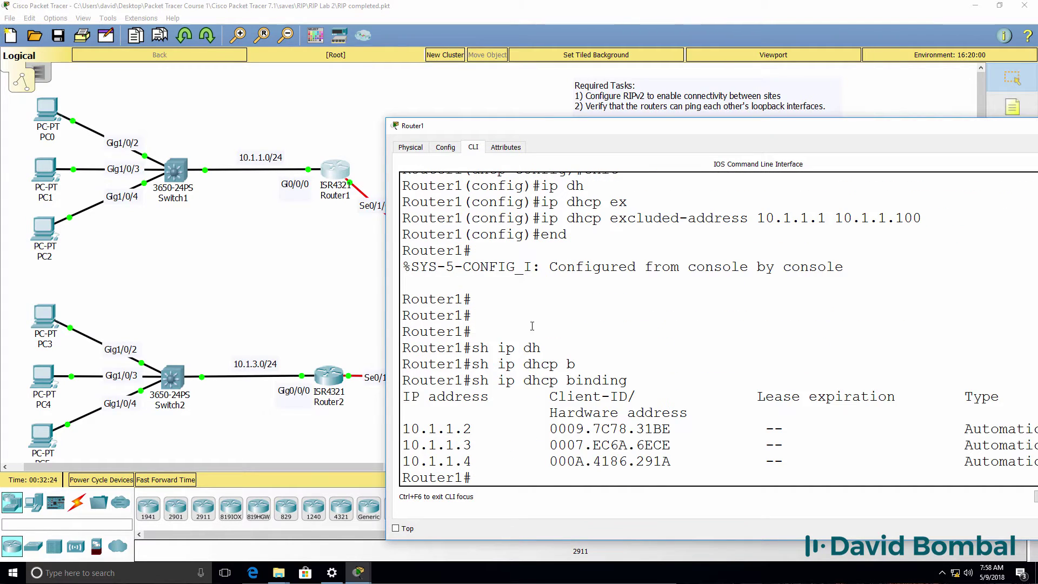
pyautogui.moveTo(418, 360); pyautogui.dragTo(666, 492)
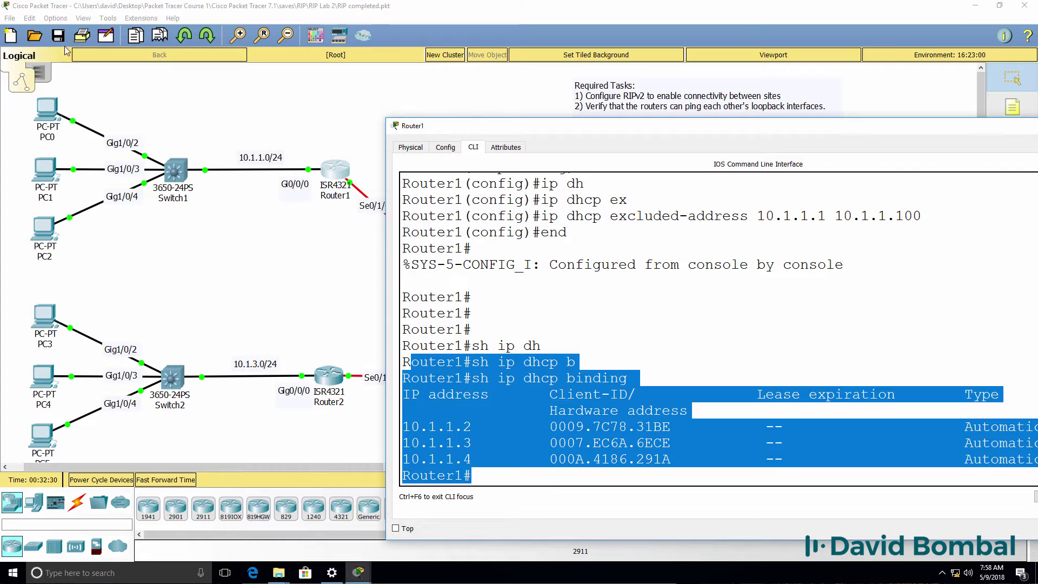
pyautogui.hotkey('alt', 'F4')
# Rerun ipconfig on PC0 to confirm its new 10.1.1.2 DHCP address.
pyautogui.click(47, 111)
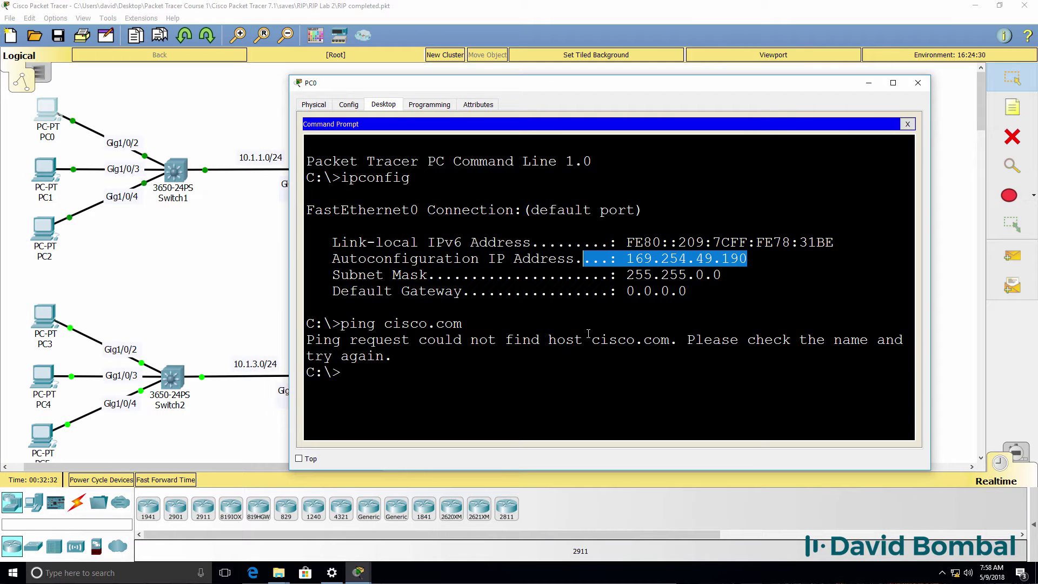
pyautogui.press('Up')
pyautogui.press('Up')
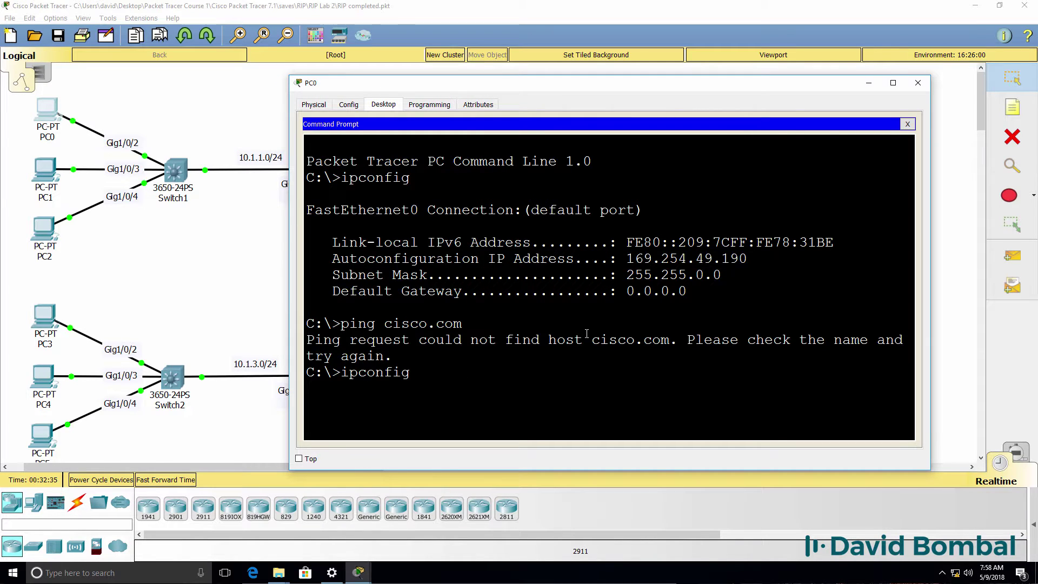
pyautogui.press('Return')
pyautogui.moveTo(703, 371); pyautogui.dragTo(613, 372)
# Ping cisco.com and facebook.com successfully from PC0, then close its window.
pyautogui.write('ping')
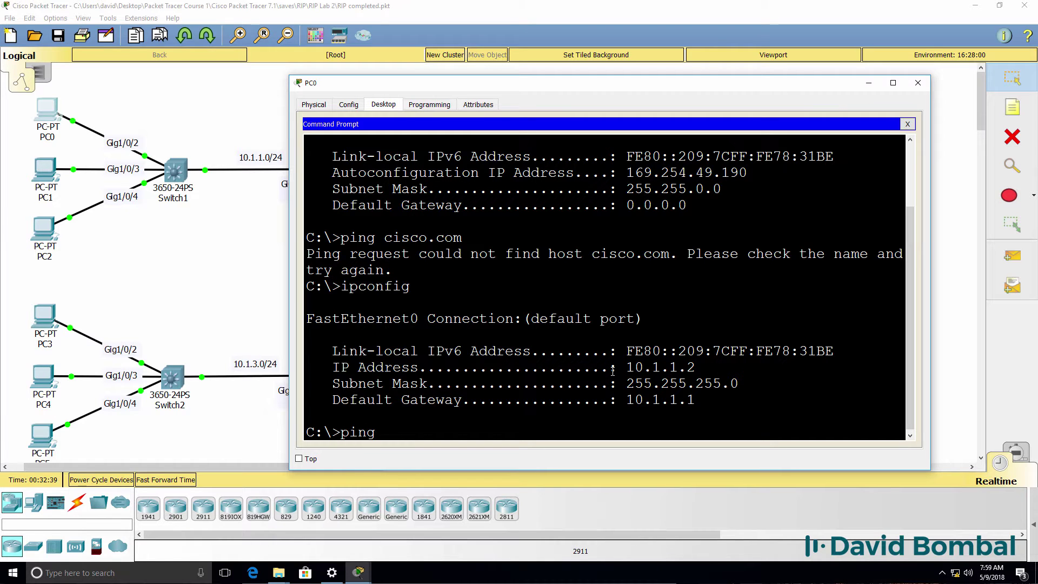
pyautogui.write(' cisco.com')
pyautogui.press('Return')
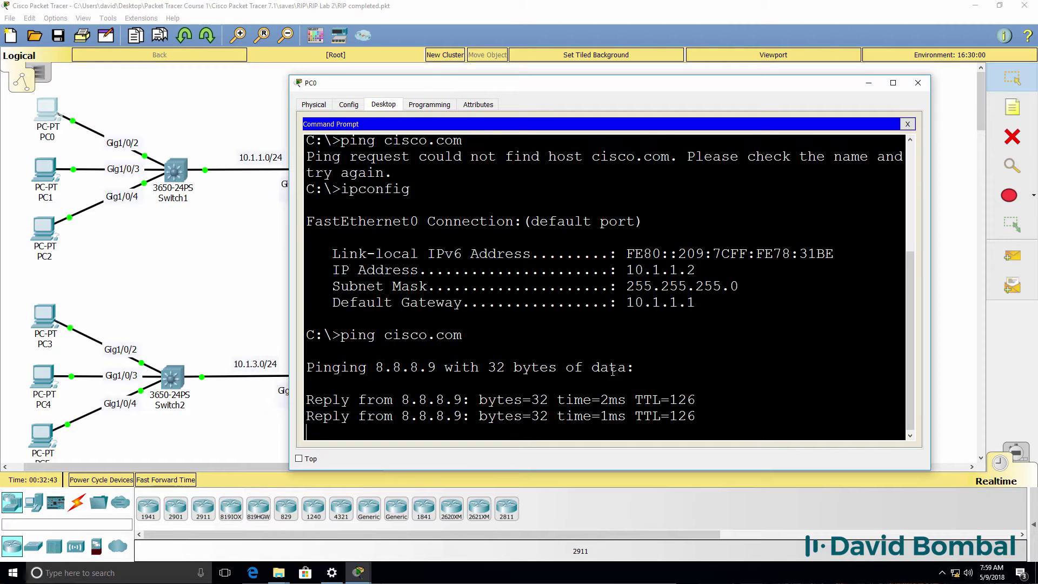
pyautogui.write('ping ')
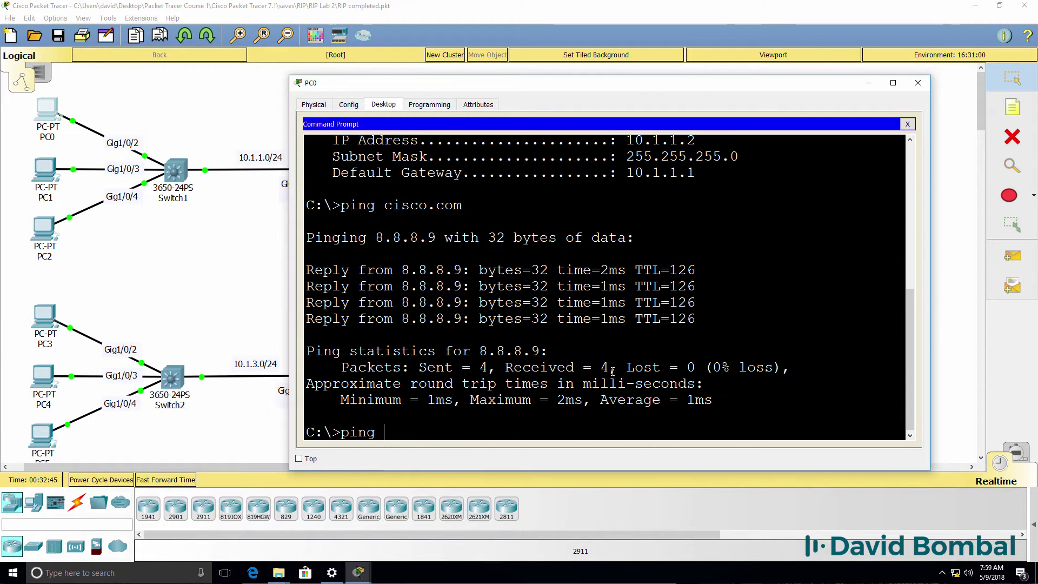
pyautogui.write('facebook.com')
pyautogui.press('Return')
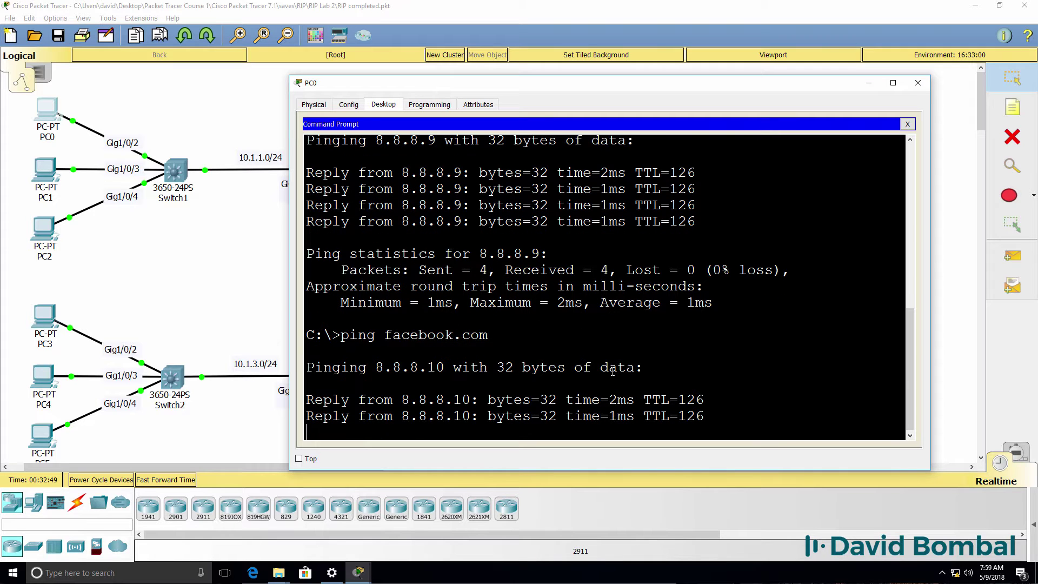
pyautogui.click(869, 82)
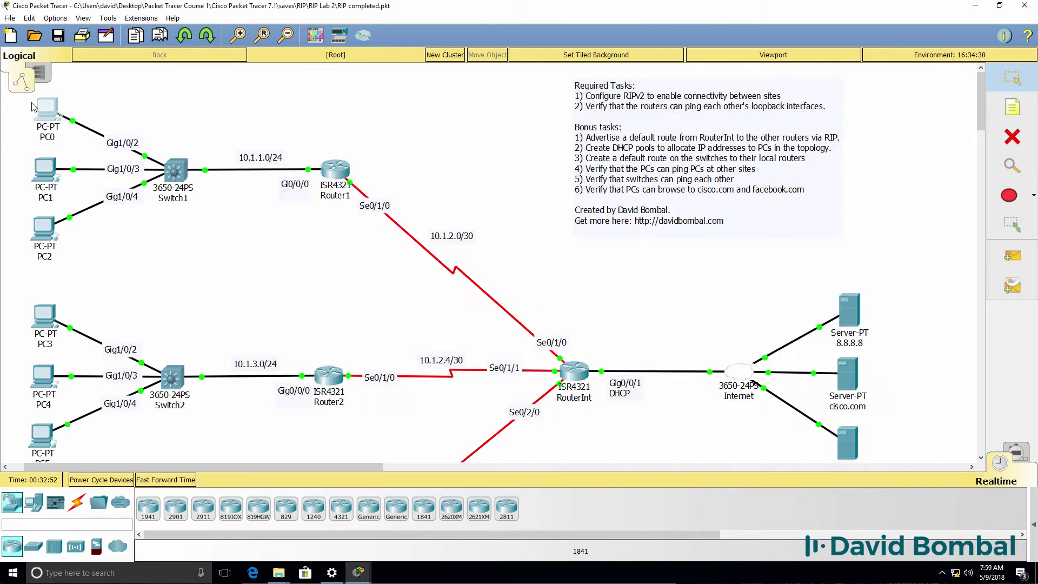
# Ping facebook.com from PC2's command prompt.
pyautogui.click(45, 229)
pyautogui.click(384, 105)
pyautogui.click(590, 150)
pyautogui.write('pi')
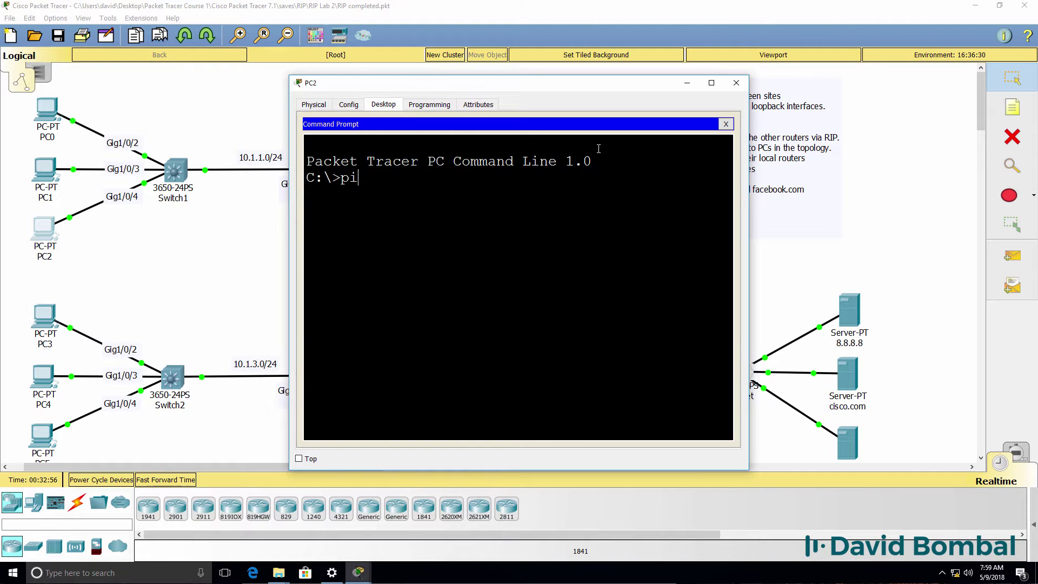
pyautogui.write('ng fac')
pyautogui.press('BackSpace')
pyautogui.write('facebook.com')
pyautogui.press('Return')
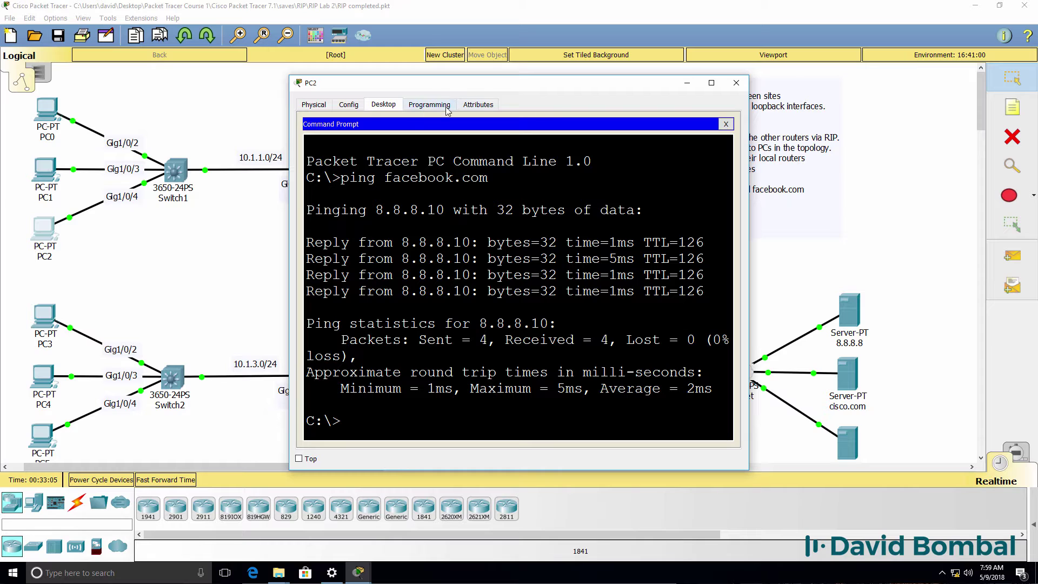
pyautogui.click(727, 124)
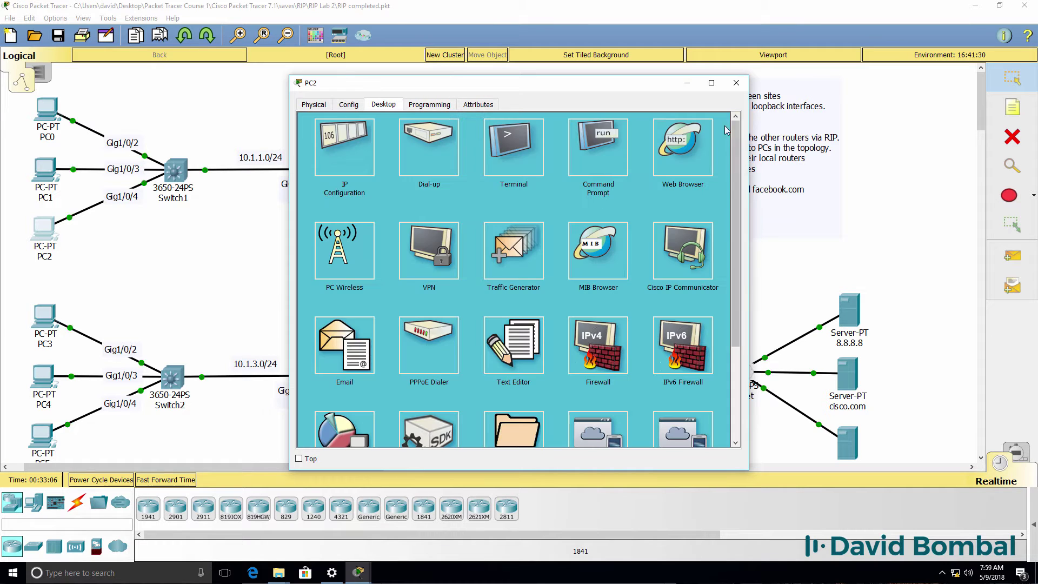
# Load facebook.com and then cisco.com in PC2's web browser, then close PC2's window.
pyautogui.click(701, 142)
pyautogui.click(568, 136)
pyautogui.write('facebook.com')
pyautogui.press('Return')
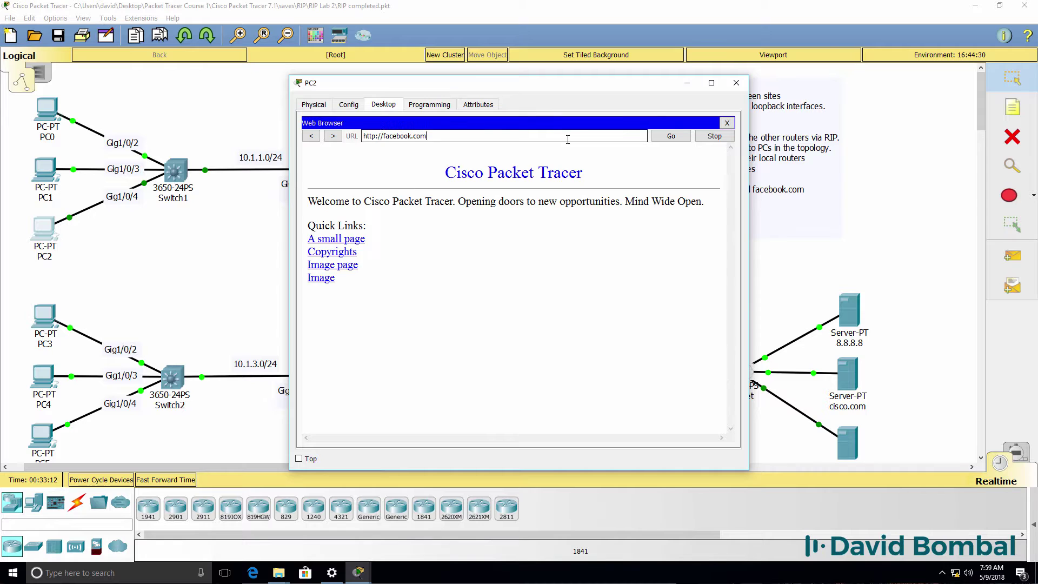
pyautogui.moveTo(431, 136); pyautogui.dragTo(319, 134)
pyautogui.write('cisco.com')
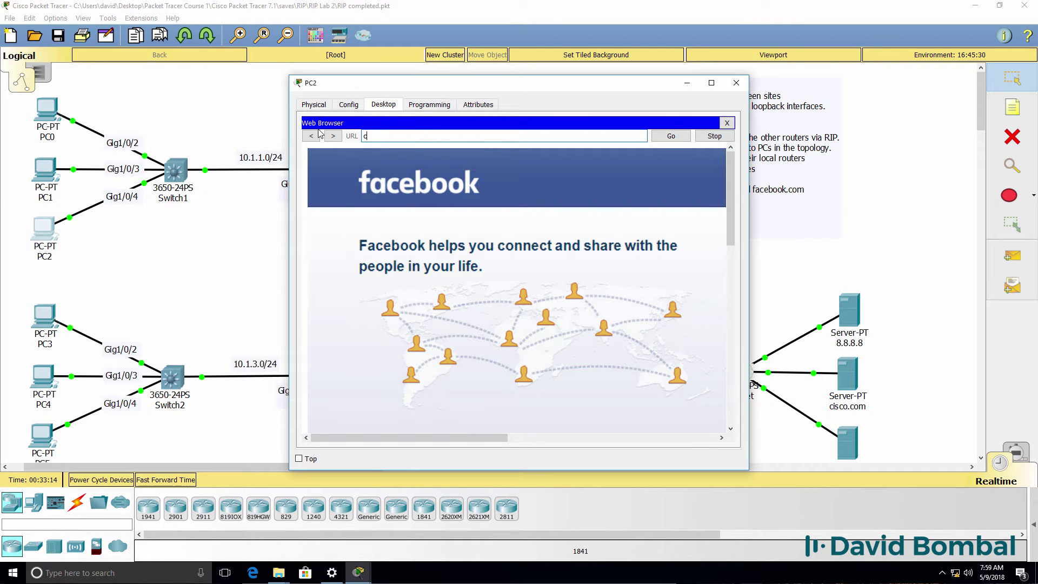
pyautogui.press('Return')
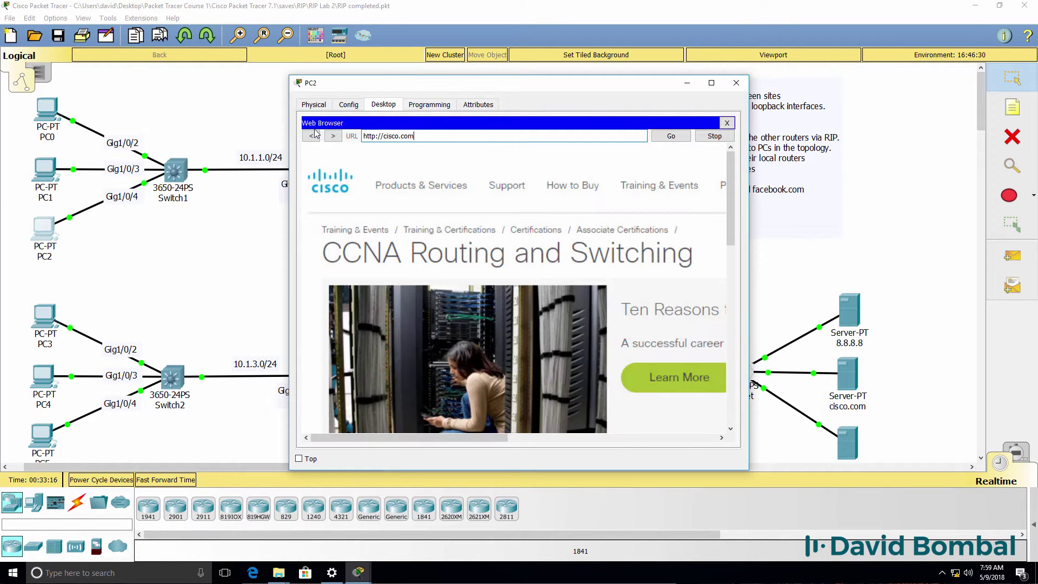
pyautogui.click(736, 83)
# Load cisco.com and then facebook.com in PC0's web browser, then close PC0.
pyautogui.click(42, 131)
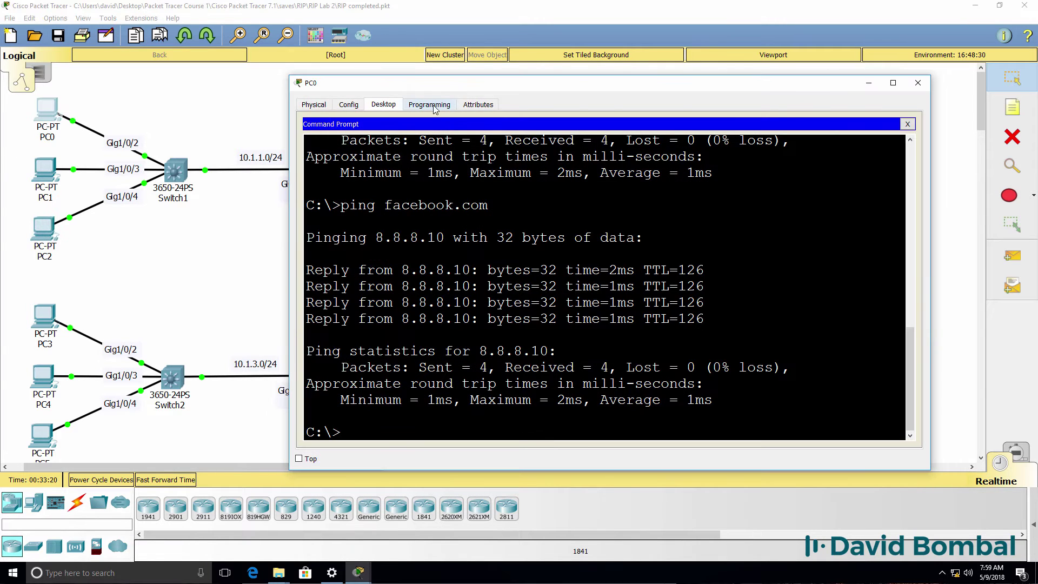
pyautogui.click(907, 124)
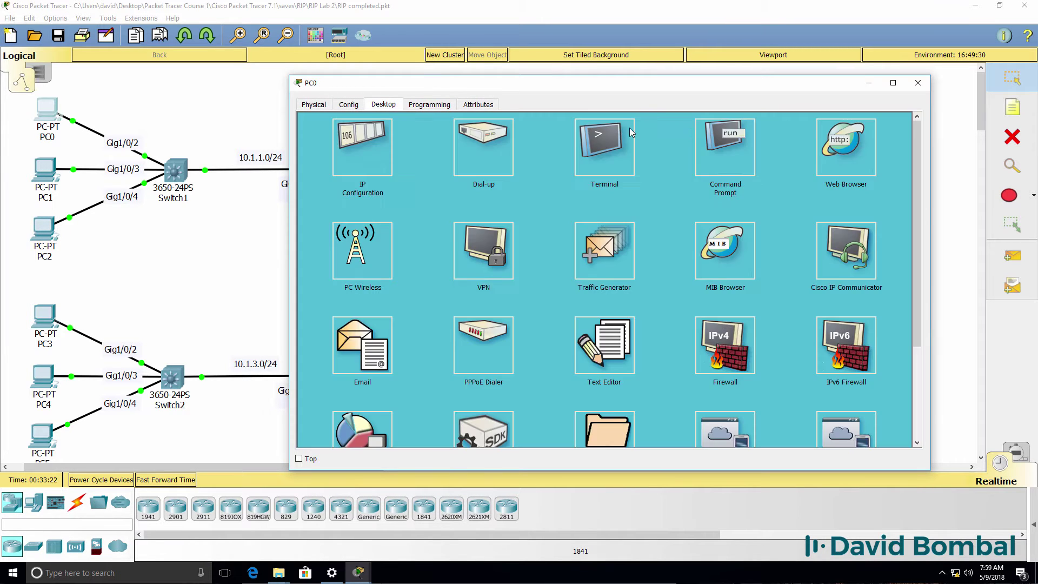
pyautogui.click(847, 143)
pyautogui.write('cisoc.')
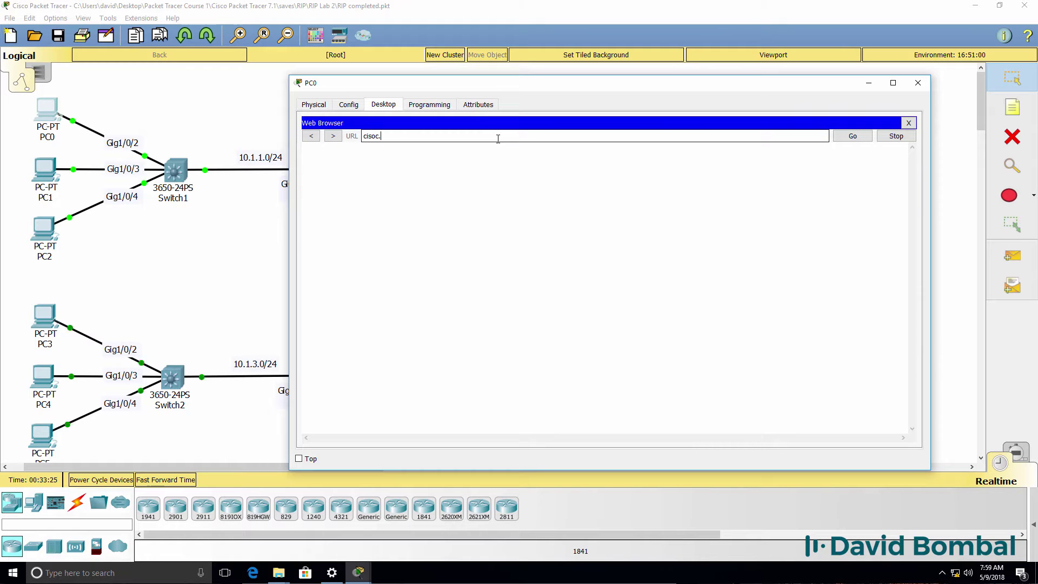
pyautogui.write('com')
pyautogui.press('Return')
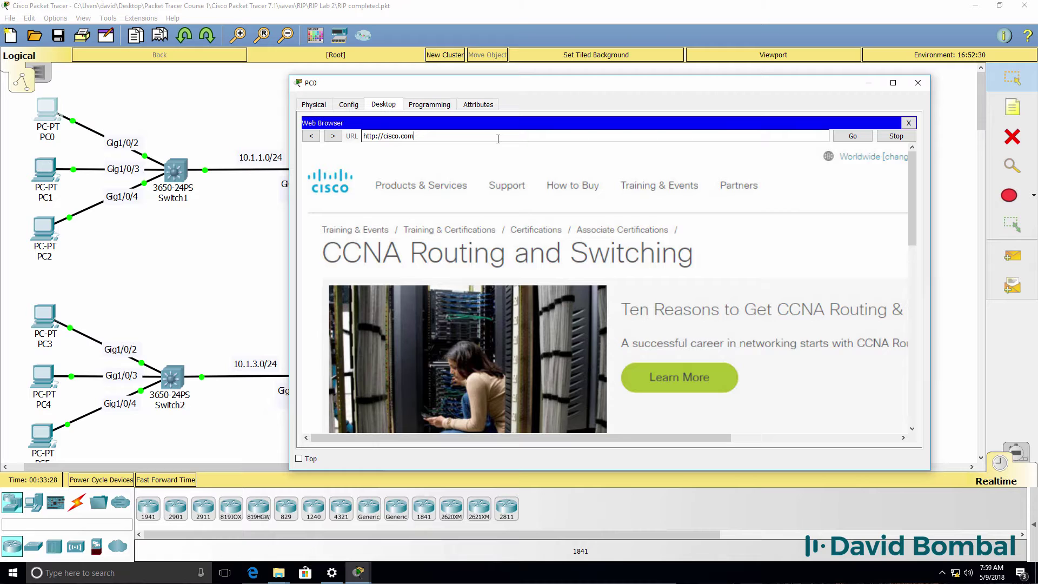
pyautogui.press('BackSpace')
pyautogui.press('BackSpace')
pyautogui.press('BackSpace')
pyautogui.press('BackSpace')
pyautogui.press('BackSpace')
pyautogui.press('BackSpace')
pyautogui.press('BackSpace')
pyautogui.press('BackSpace')
pyautogui.write('facebook.com')
pyautogui.press('Return')
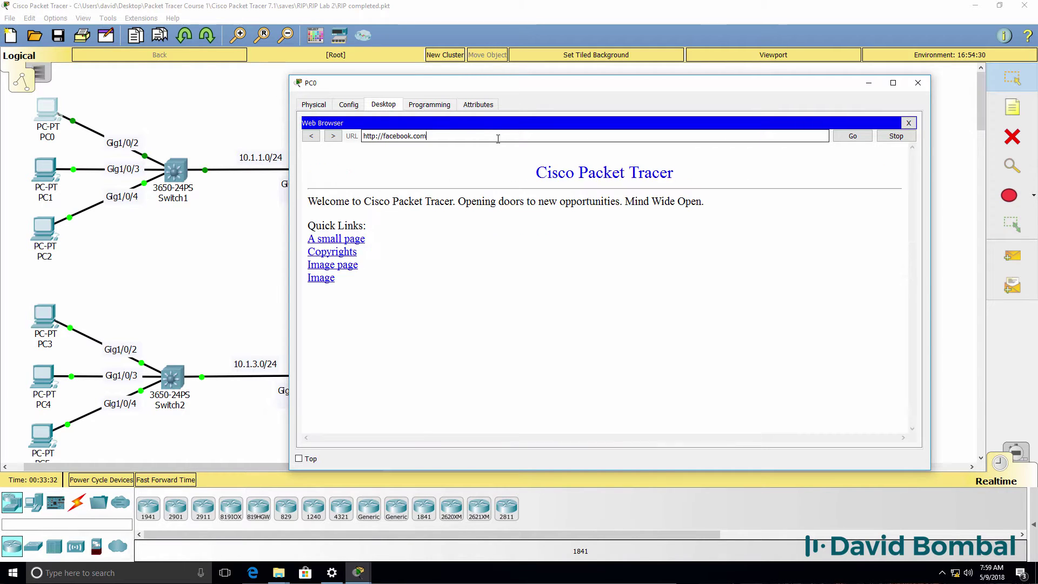
pyautogui.click(869, 83)
# Save Router1's running configuration with wr.
pyautogui.click(338, 167)
pyautogui.press('Return')
pyautogui.write('wr')
pyautogui.press('Return')
# On Router2, add a DHCP excluded-address range ending at 10.1.3.100.
pyautogui.click(316, 330)
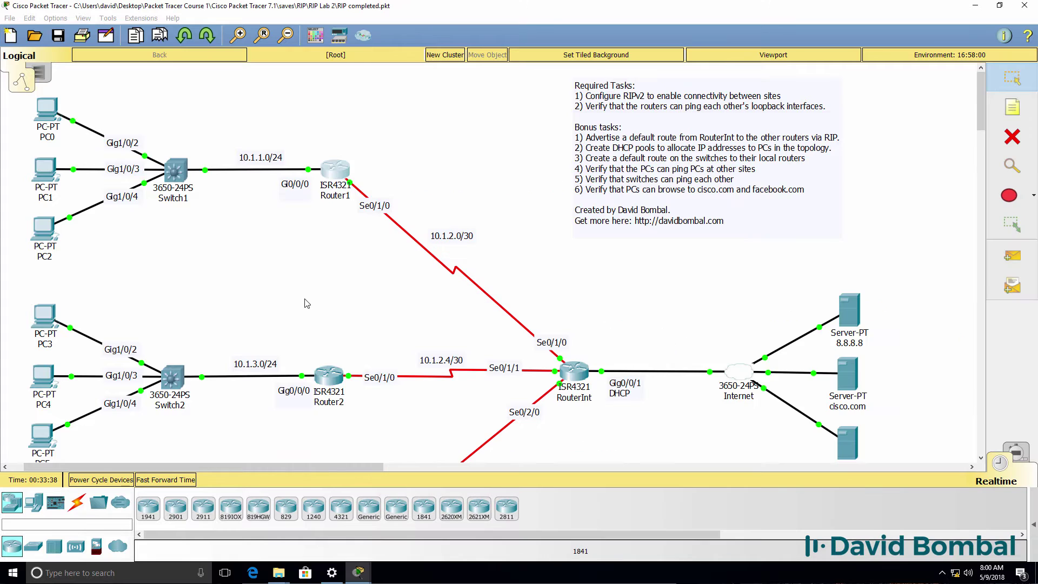
pyautogui.click(337, 371)
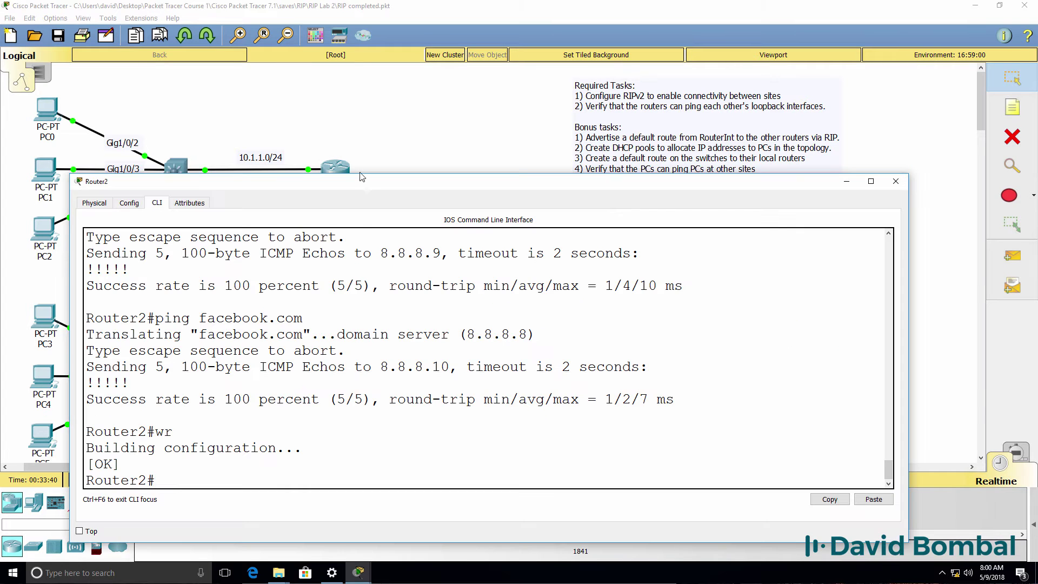
pyautogui.moveTo(361, 177); pyautogui.dragTo(617, 172)
pyautogui.write('conf')
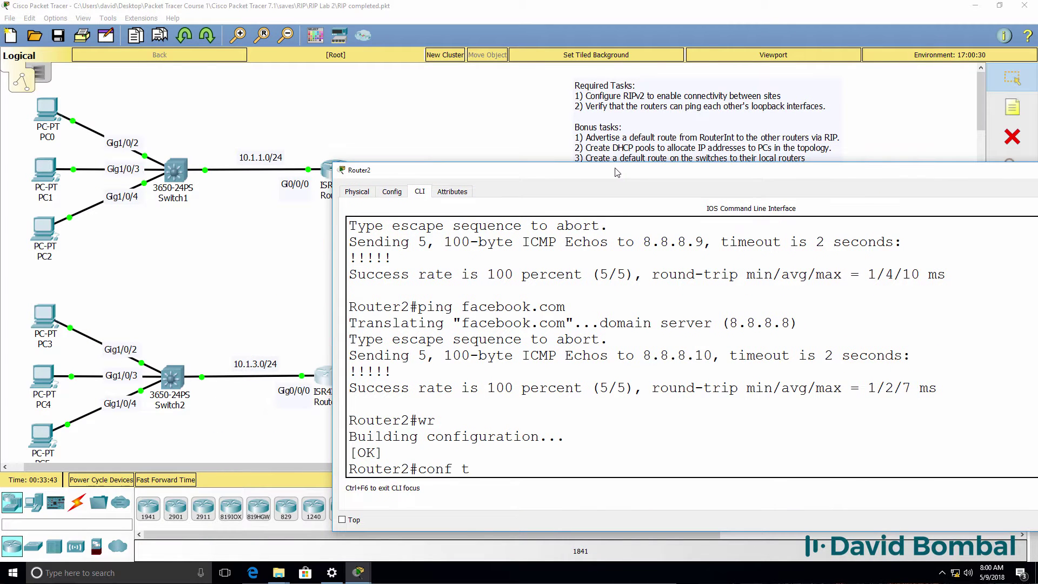
pyautogui.write(' t')
pyautogui.press('Return')
pyautogui.write('ip dh')
pyautogui.press('Tab')
pyautogui.write('ex')
pyautogui.press('Tab')
pyautogui.write('10.1.1')
pyautogui.write('.1 10.1.3.100')
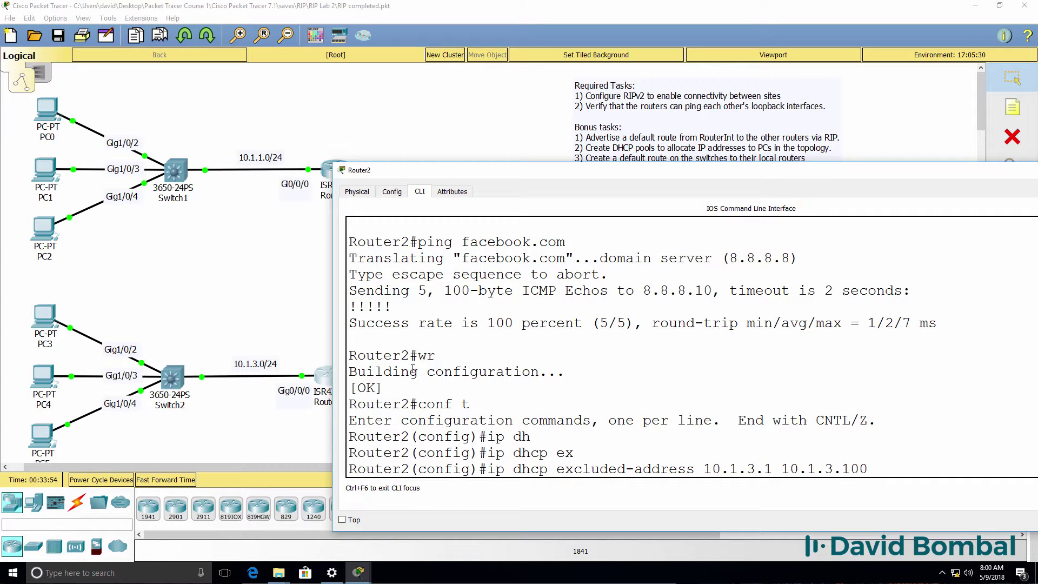
pyautogui.press('Return')
# List Router2's interfaces with Gi0/0/0's address and page through its running configuration.
pyautogui.write('do sh ip int brief')
pyautogui.press('Return')
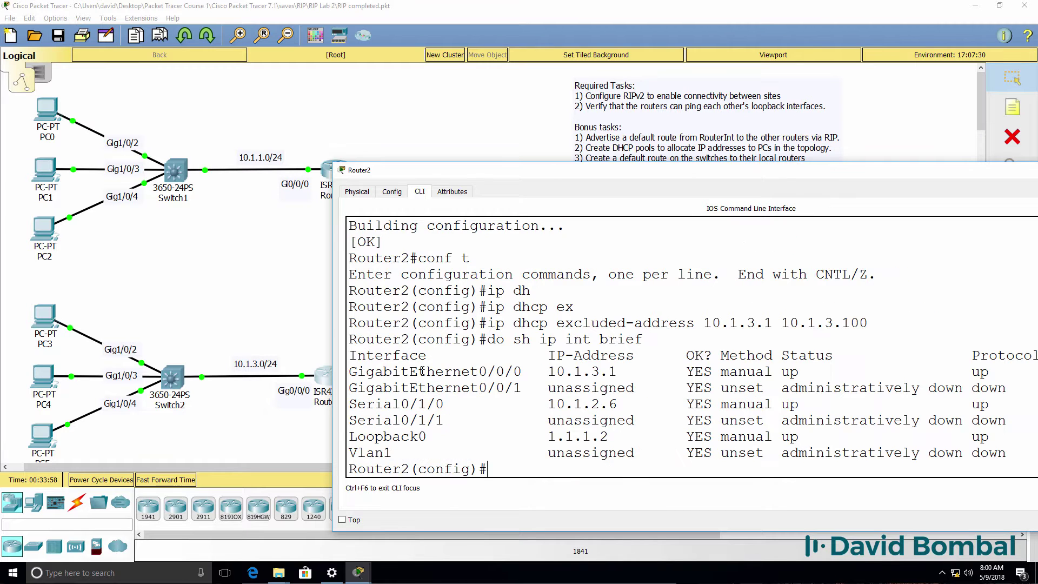
pyautogui.moveTo(643, 356); pyautogui.dragTo(678, 372)
pyautogui.write('do sh run')
pyautogui.press('Return')
pyautogui.press('space')
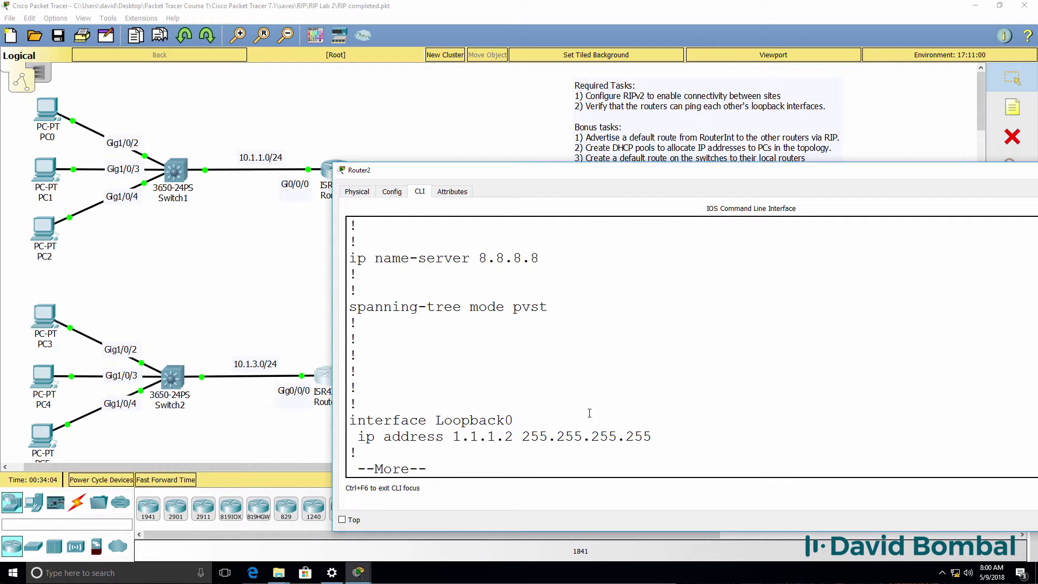
pyautogui.press('space')
pyautogui.scroll(3, 691, 307)
pyautogui.moveTo(645, 258); pyautogui.dragTo(302, 243)
# Show detailed interfaces confirming 10.1.3.1/24, then begin the ip dhcp pool command.
pyautogui.write('qdo sh ip int')
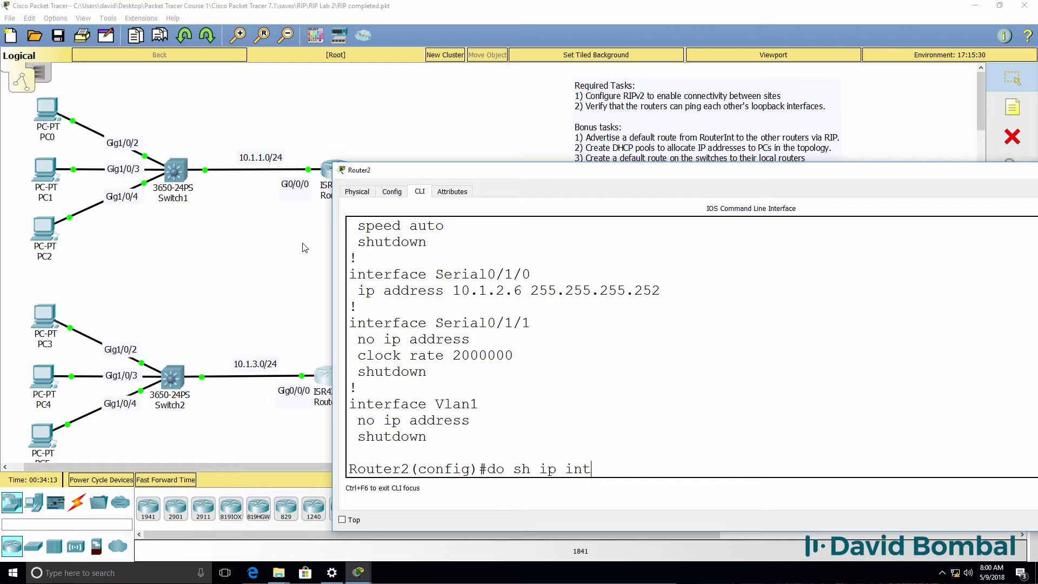
pyautogui.press('Return')
pyautogui.scroll(4, 669, 319)
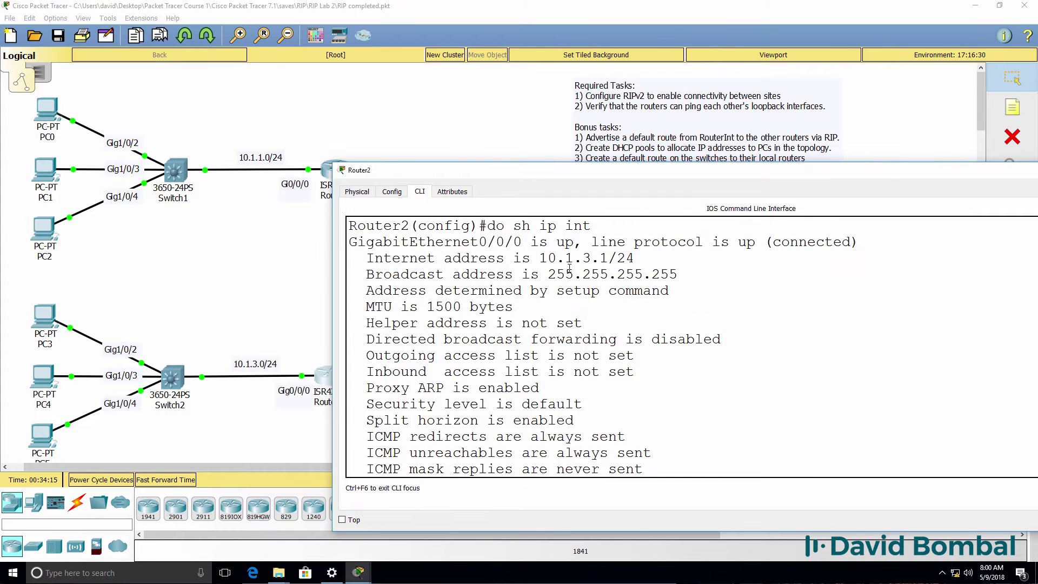
pyautogui.moveTo(647, 320); pyautogui.dragTo(506, 322)
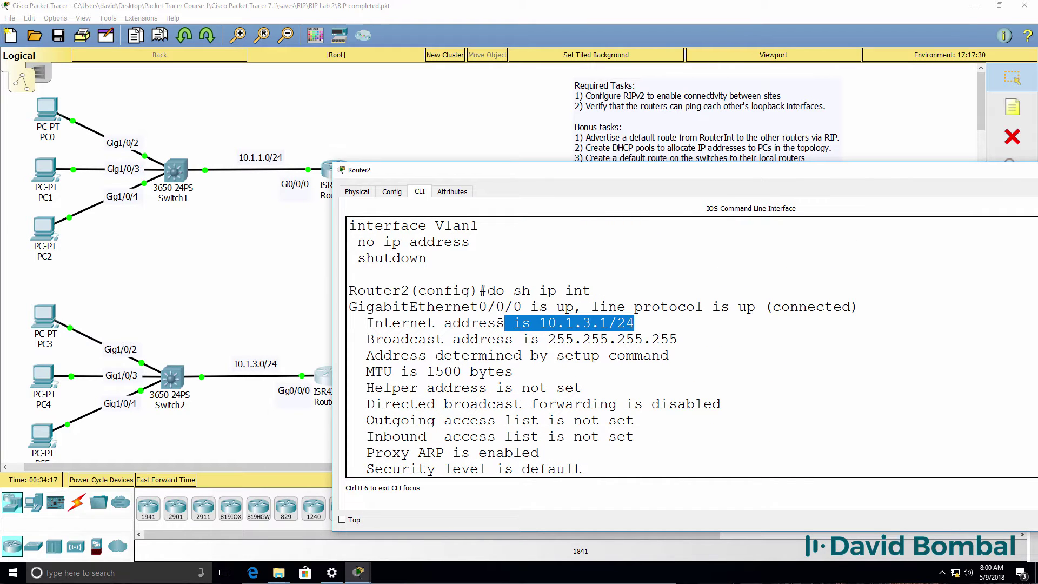
pyautogui.hotkey('ctrl', 'c')
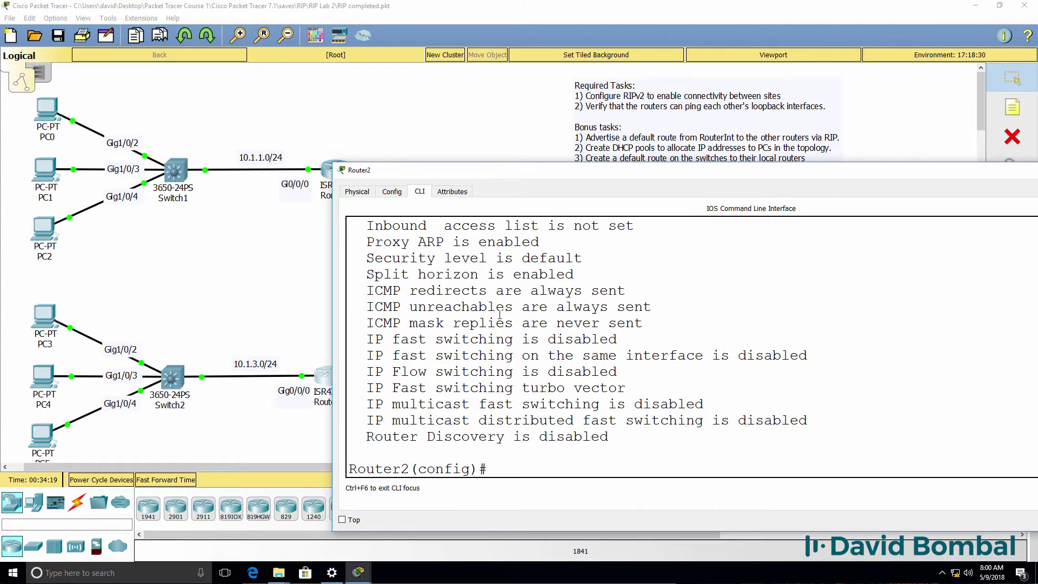
pyautogui.write('ip dhcp poo')
# Create Router2's DHCP pool 'pc' with network 10.1.3.0 255.255.255.0.
pyautogui.press('Tab')
pyautogui.write('pc')
pyautogui.press('Return')
pyautogui.write('netw')
pyautogui.press('Tab')
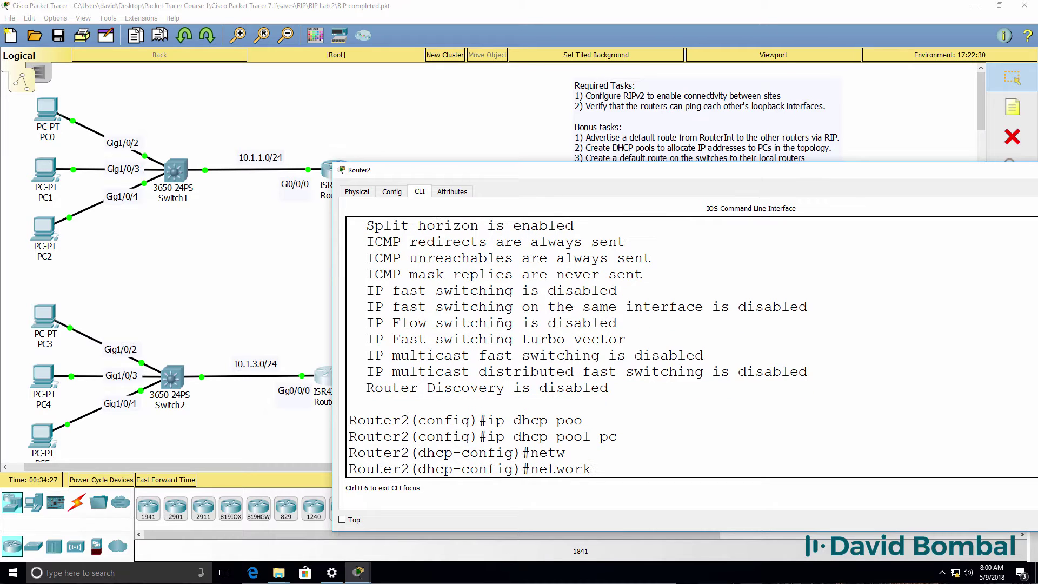
pyautogui.write('10.1.3.0 255.25.525')
pyautogui.press('BackSpace')
pyautogui.press('BackSpace')
pyautogui.press('BackSpace')
pyautogui.press('BackSpace')
pyautogui.write('5.255.0')
pyautogui.press('Return')
# Set the pool's default gateway to 10.1.3.1 and confirm it against show ip interface brief.
pyautogui.write('def')
pyautogui.press('Tab')
pyautogui.write('10.1.3.1.')
pyautogui.press('Return')
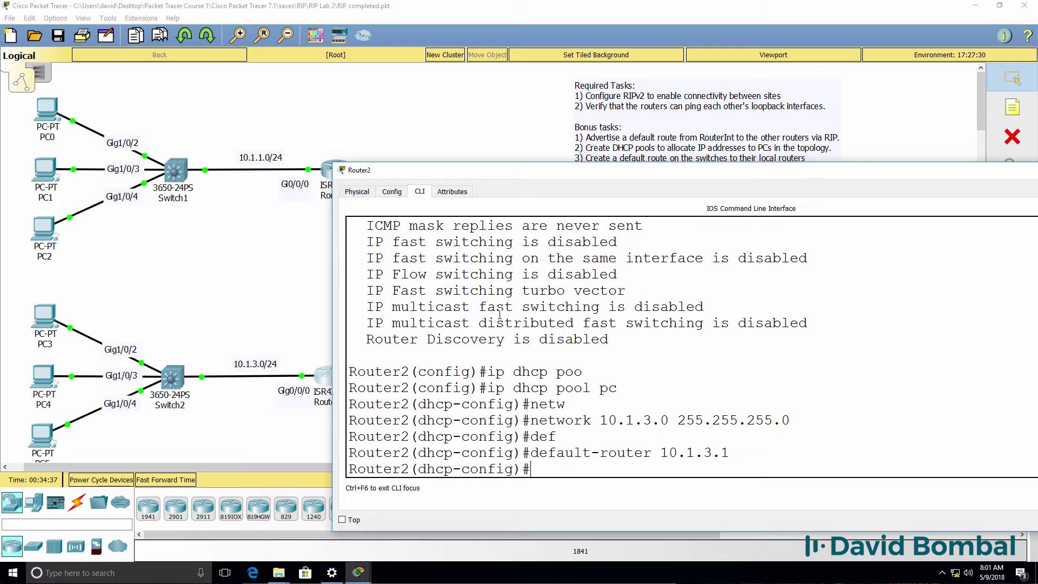
pyautogui.write('do sh ip intb')
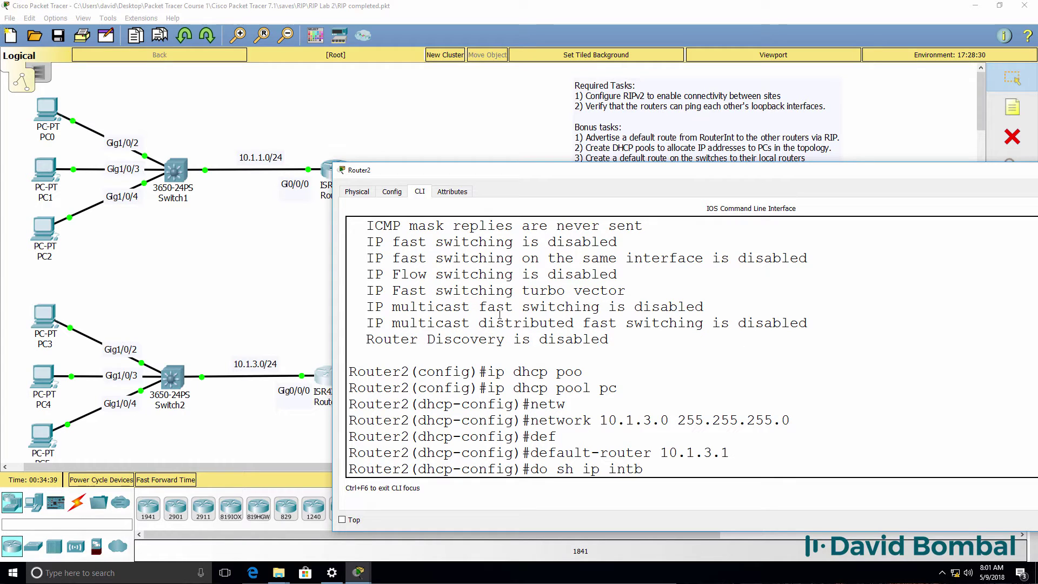
pyautogui.press('BackSpace')
pyautogui.write('be')
pyautogui.press('BackSpace')
pyautogui.press('BackSpace')
pyautogui.press('BackSpace')
pyautogui.write('brief')
pyautogui.press('Return')
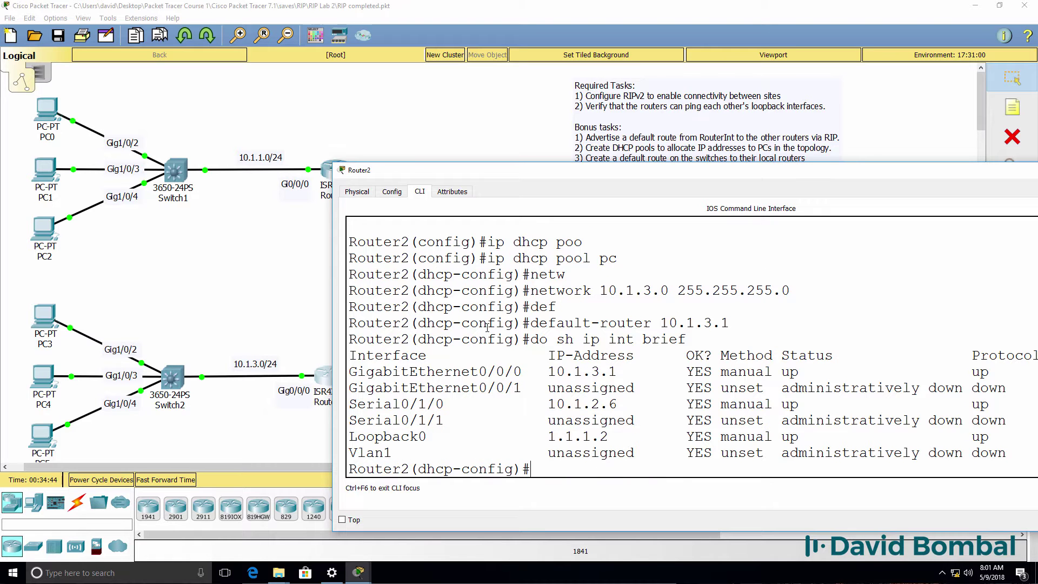
pyautogui.moveTo(544, 384)
pyautogui.mouseDown()
pyautogui.moveTo(588, 371)
pyautogui.moveTo(533, 371)
pyautogui.mouseUp()
# Set the pool's DNS server to 8.8.8.8 and leave configuration mode.
pyautogui.write('dns')
pyautogui.press('Tab')
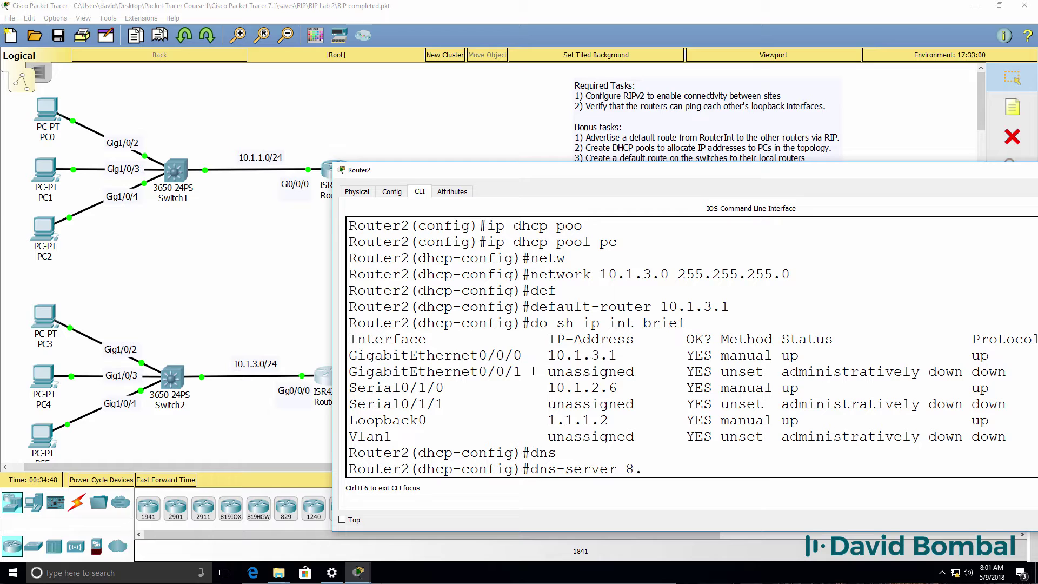
pyautogui.write('8.8.8.8')
pyautogui.press('Return')
pyautogui.write('end')
pyautogui.press('Return')
pyautogui.press('Return')
# Review the exclusion and pc pool in the running config, then save Router2's configuration with wr.
pyautogui.write('sh run')
pyautogui.press('Return')
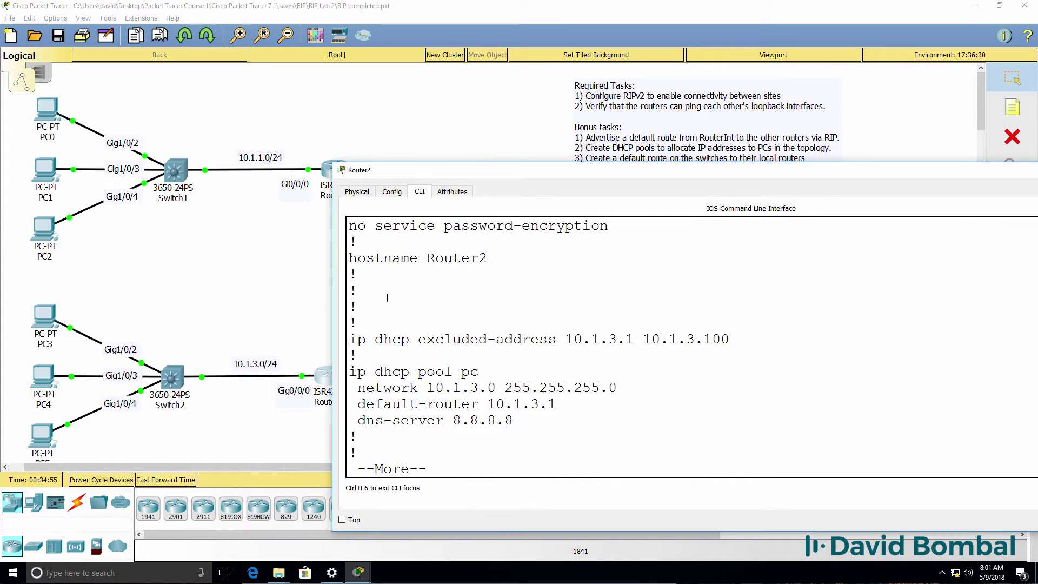
pyautogui.moveTo(348, 341); pyautogui.dragTo(733, 339)
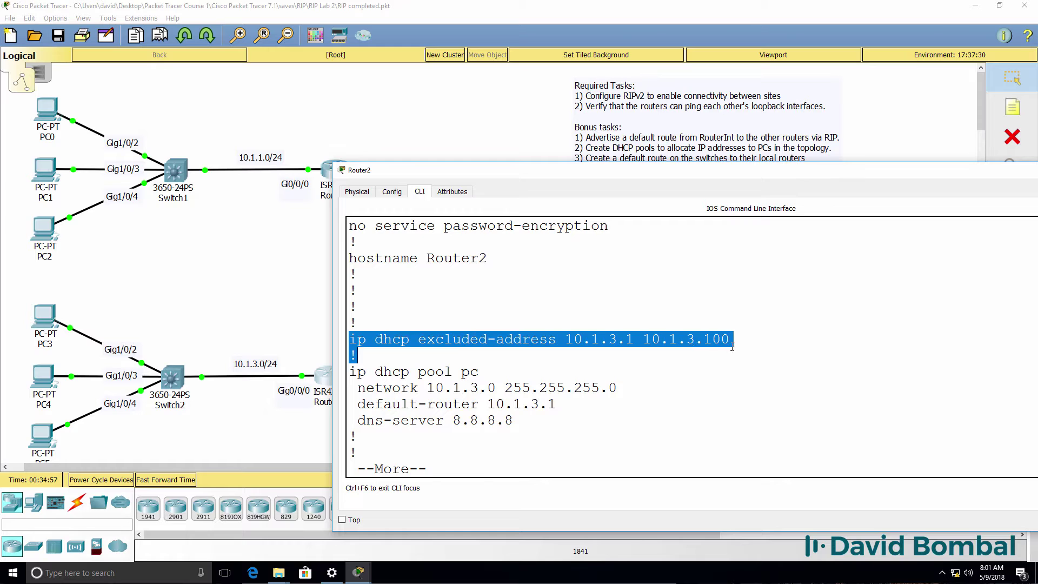
pyautogui.moveTo(543, 425); pyautogui.dragTo(346, 372)
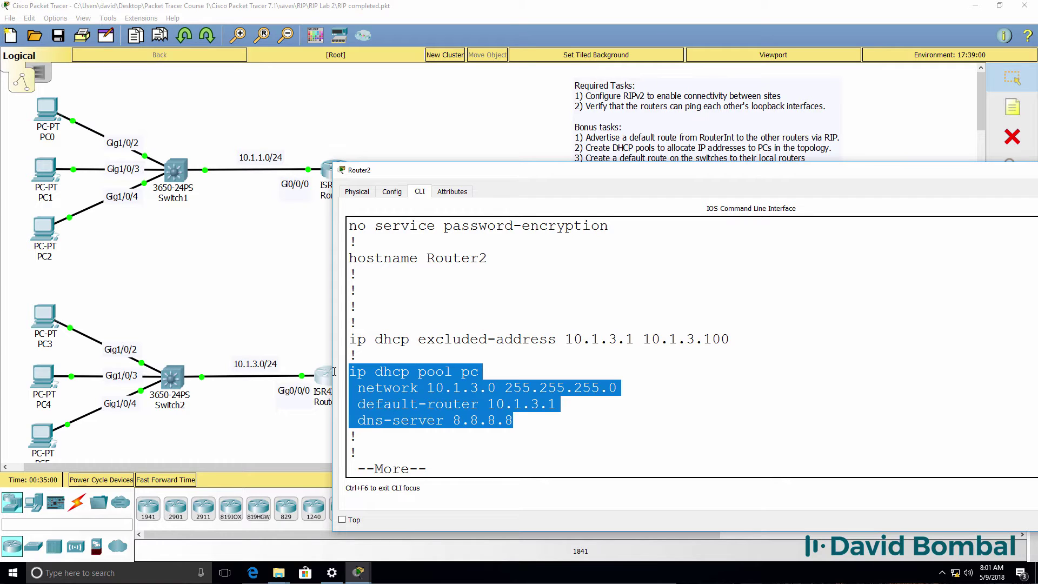
pyautogui.hotkey('ctrl', 'c')
pyautogui.write('wr')
pyautogui.press('Return')
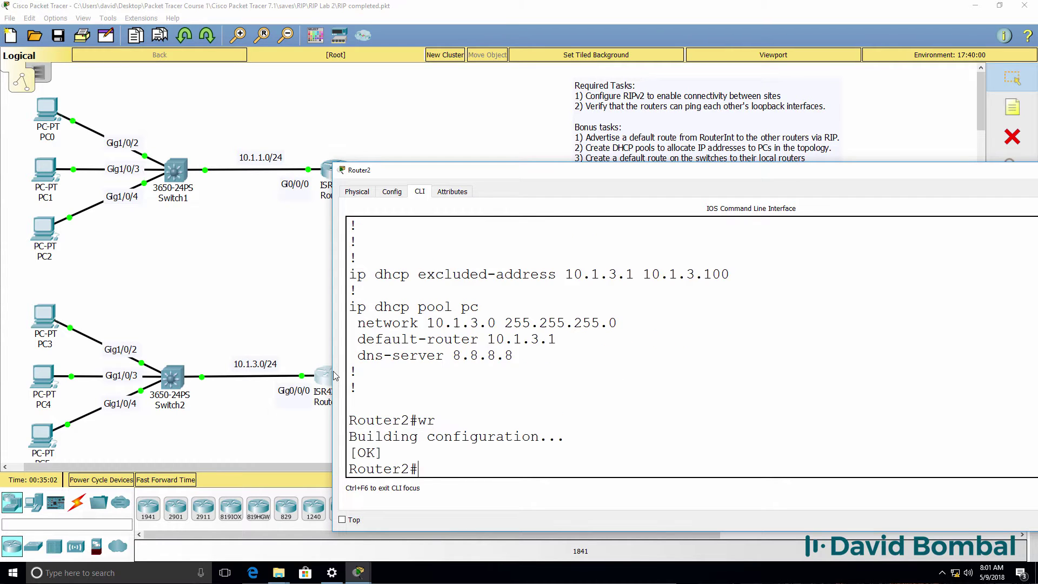
pyautogui.click(39, 321)
# On PC3, check its DHCP-assigned addressing with ipconfig and ping cisco.com.
pyautogui.click(384, 104)
pyautogui.click(609, 139)
pyautogui.write('ipconfig')
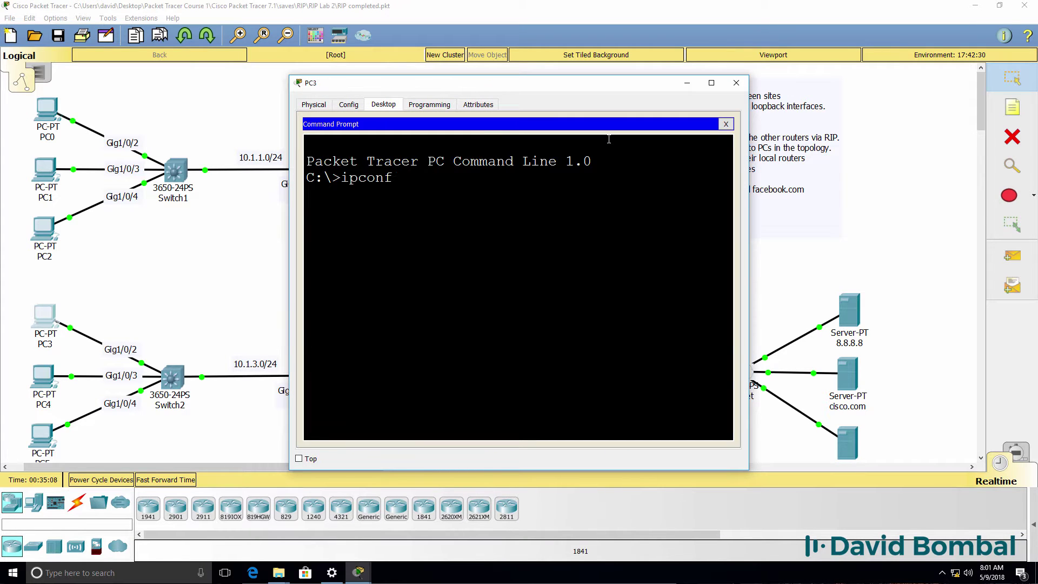
pyautogui.press('Return')
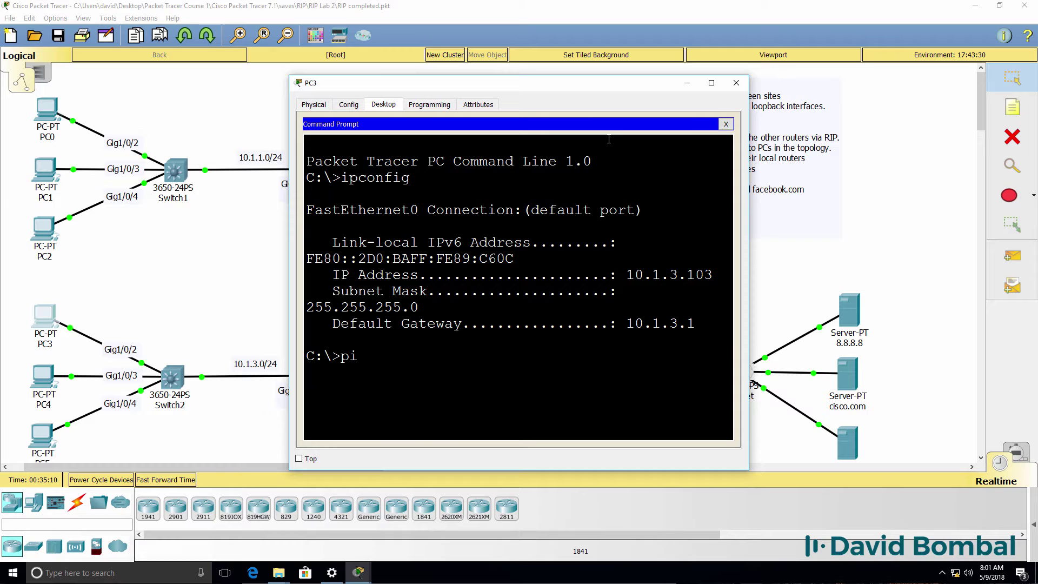
pyautogui.write('ping cisco.com')
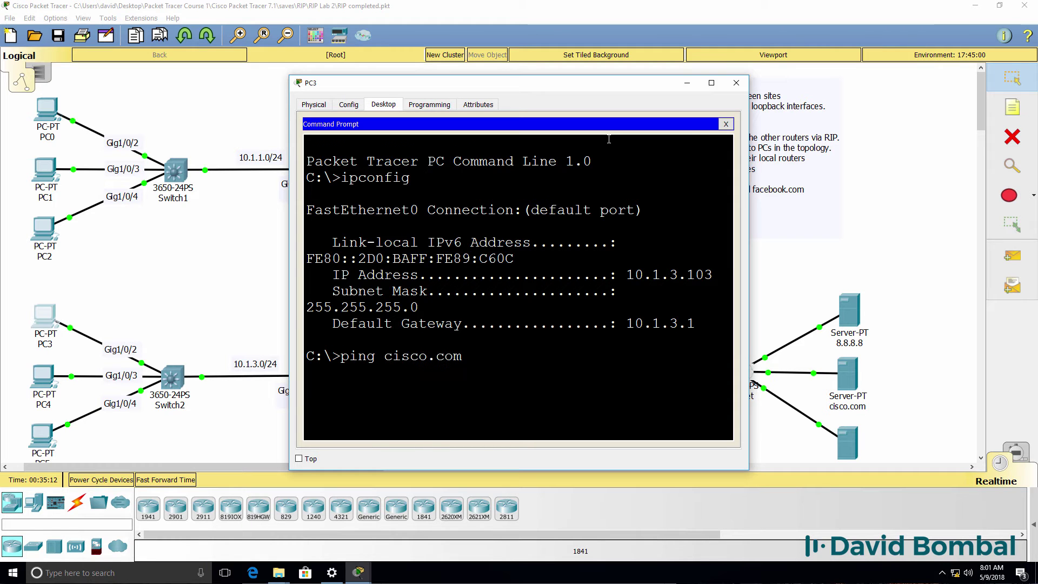
pyautogui.press('Return')
# Load facebook.com and then cisco.com in PC3's web browser.
pyautogui.click(727, 123)
pyautogui.click(683, 146)
pyautogui.write('facebook.com')
pyautogui.press('Return')
pyautogui.moveTo(430, 136); pyautogui.dragTo(301, 136)
pyautogui.write('cisco.com')
pyautogui.press('Return')
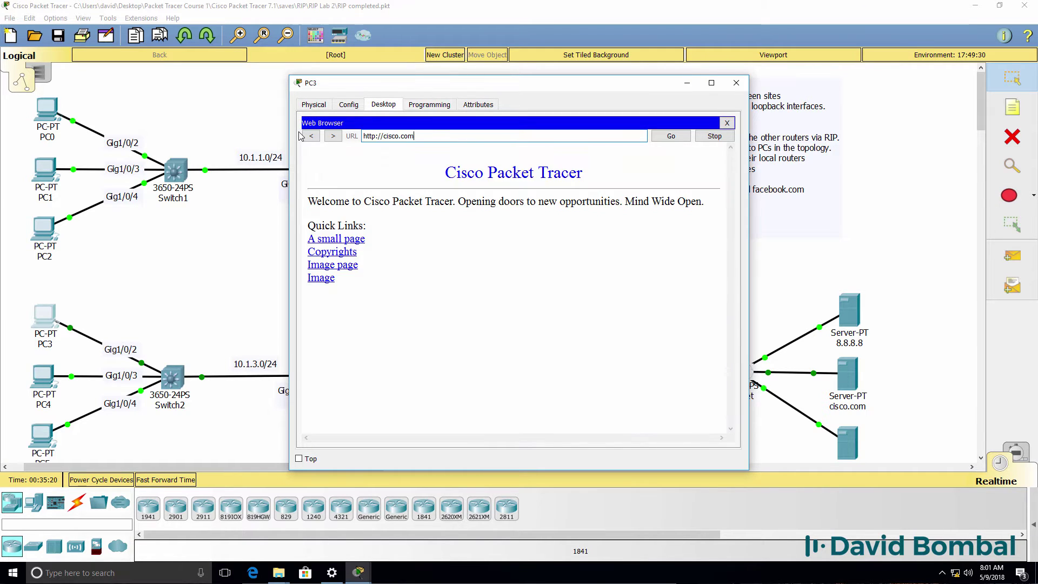
# Put PC3 away and load cisco.com in PC5's web browser.
pyautogui.click(687, 83)
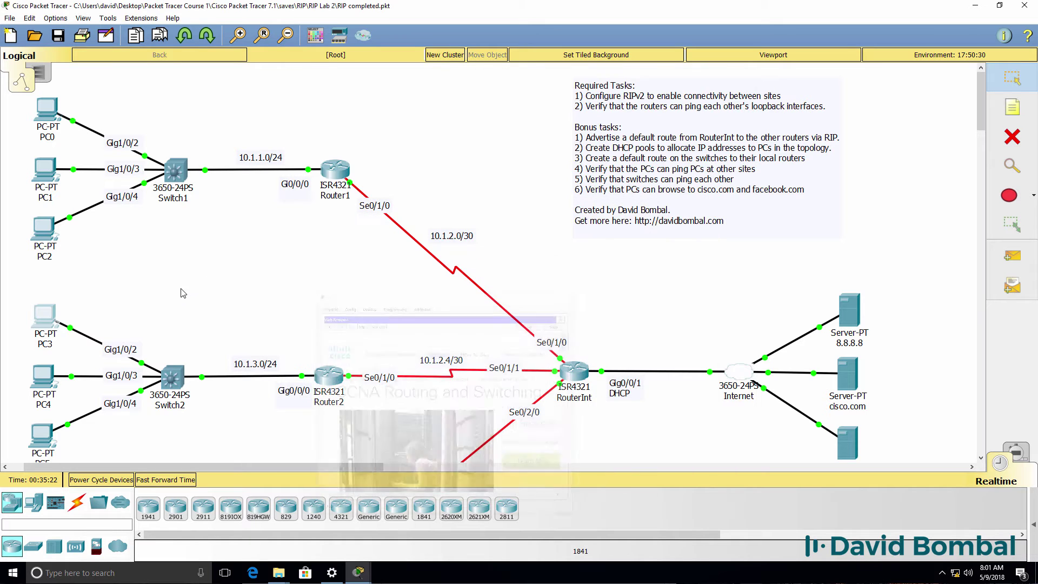
pyautogui.click(42, 434)
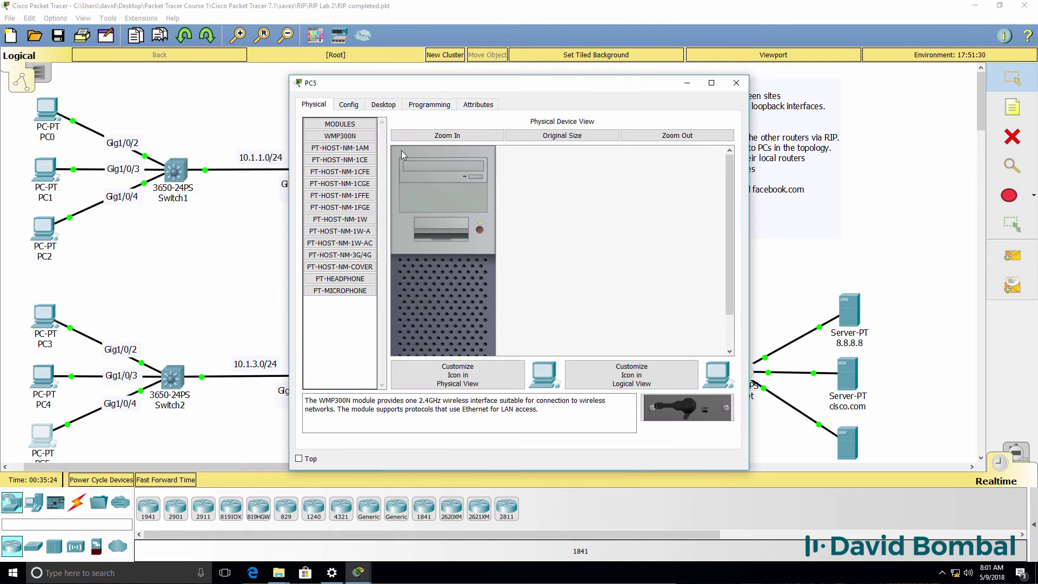
pyautogui.click(393, 105)
pyautogui.click(661, 138)
pyautogui.click(428, 134)
pyautogui.write('cisco.com')
pyautogui.press('Return')
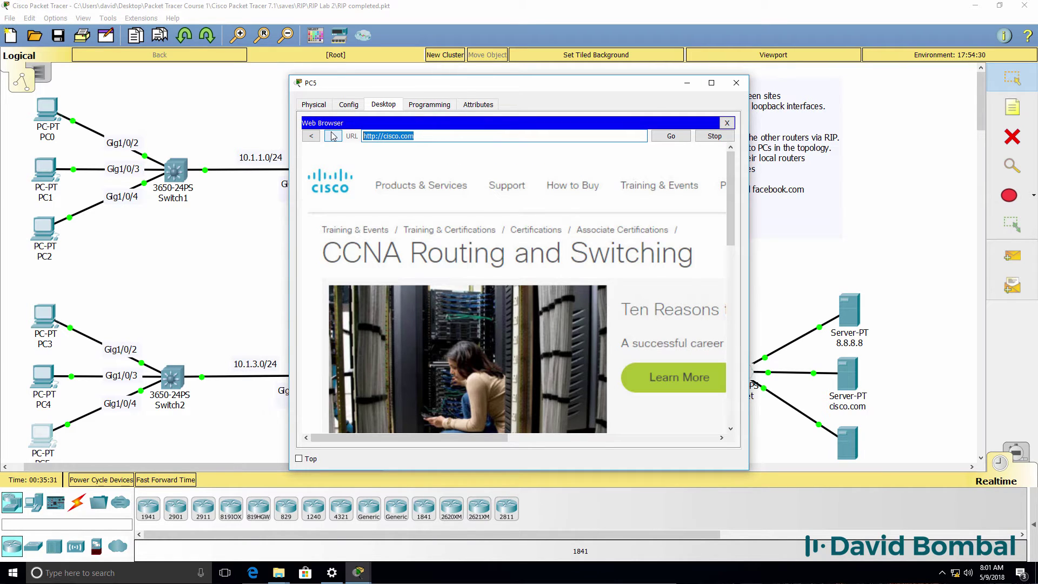
# Load facebook.com in PC5's browser, then minimize PC5 and scroll the workspace down.
pyautogui.write('facebook')
pyautogui.press('Return')
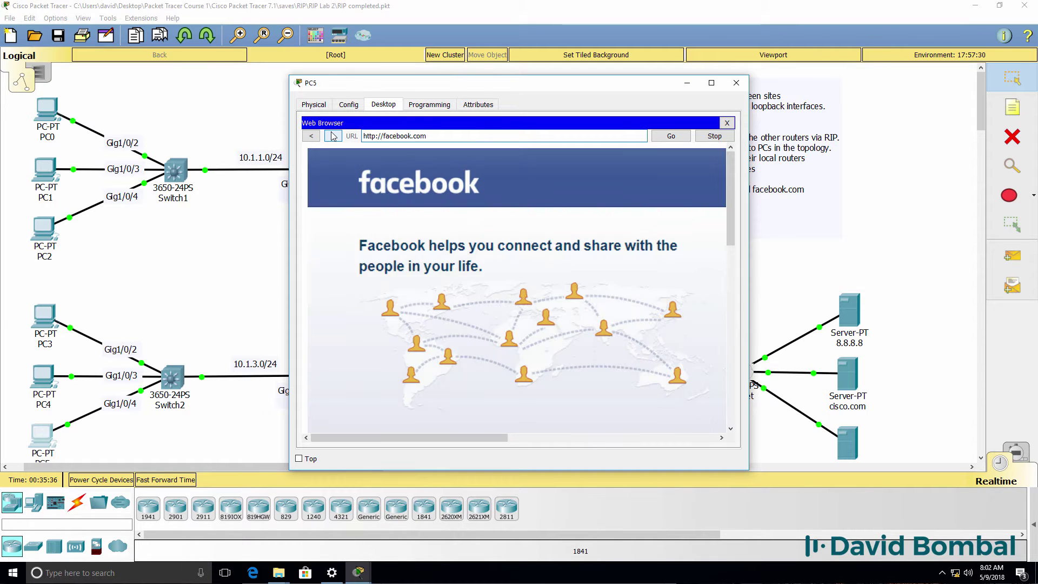
pyautogui.click(687, 84)
pyautogui.moveTo(982, 115); pyautogui.dragTo(988, 161)
# Open Router3's CLI and check its LAN interface address with show ip interface.
pyautogui.click(328, 295)
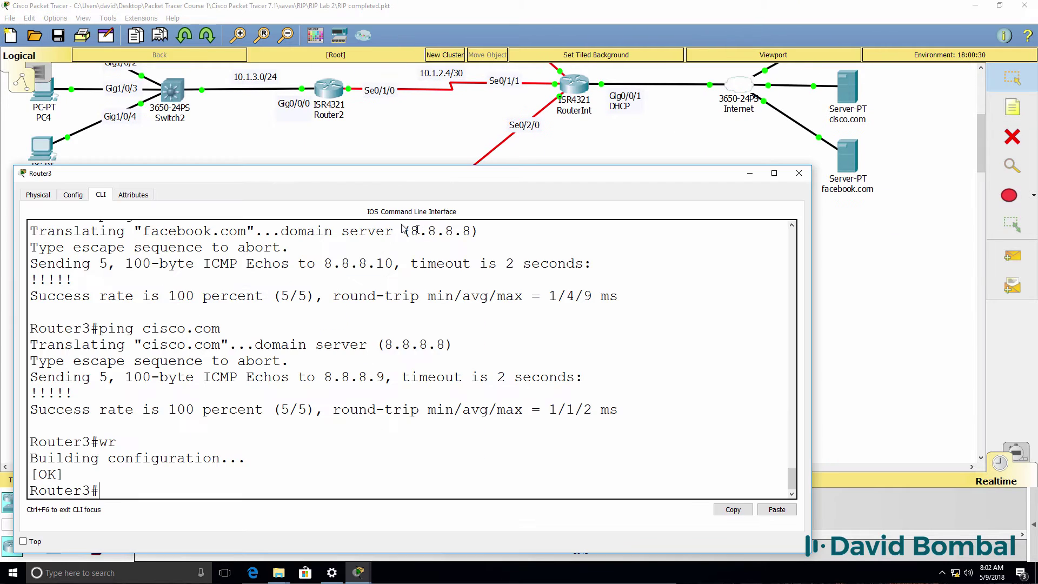
pyautogui.moveTo(304, 178); pyautogui.dragTo(672, 166)
pyautogui.write('sh ip int')
pyautogui.press('Return')
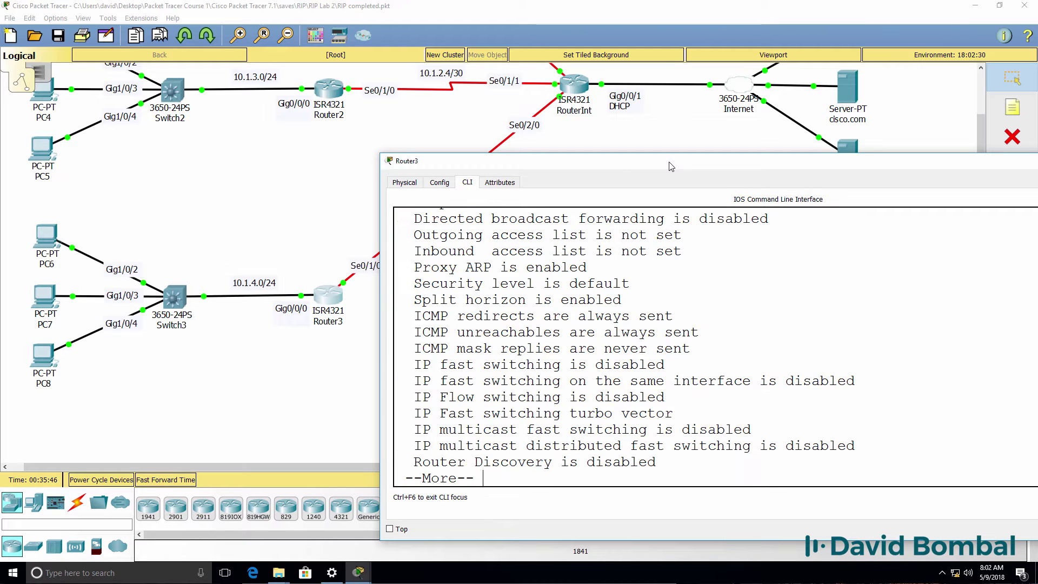
pyautogui.scroll(4, 703, 314)
pyautogui.moveTo(682, 300); pyautogui.dragTo(381, 283)
pyautogui.click(736, 322)
# Exclude 10.1.4.1 through 10.1.4.100 from DHCP on Router3.
pyautogui.write('conf t')
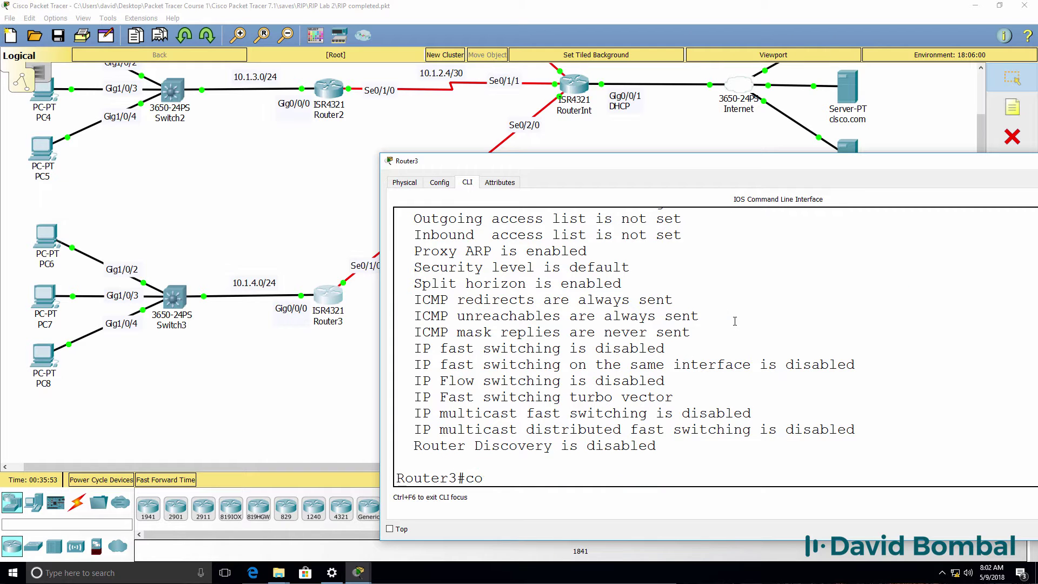
pyautogui.press('Return')
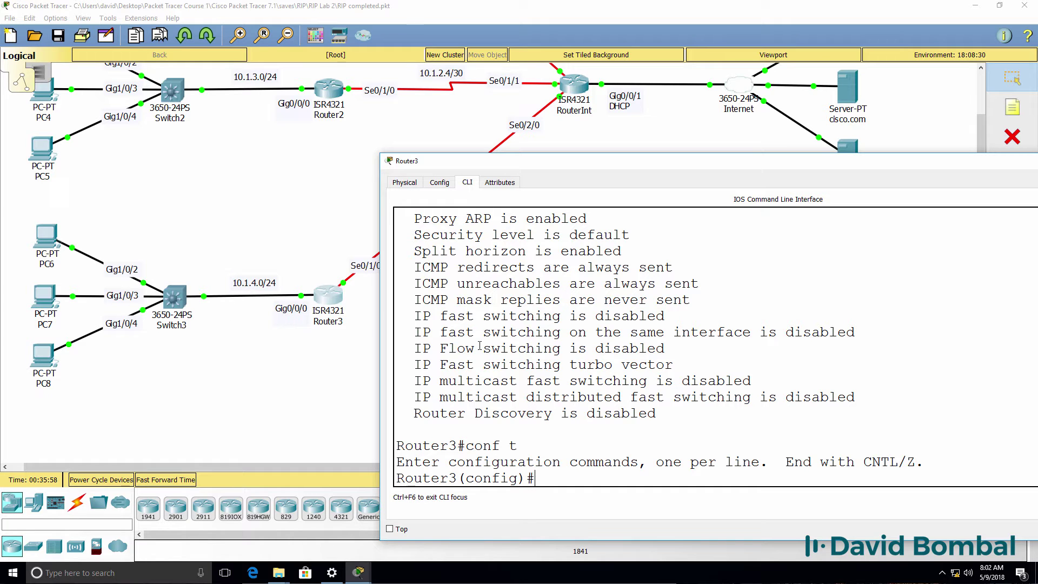
pyautogui.write('ip dh')
pyautogui.press('Tab')
pyautogui.write('ex')
pyautogui.press('Tab')
pyautogui.write('10.1.4')
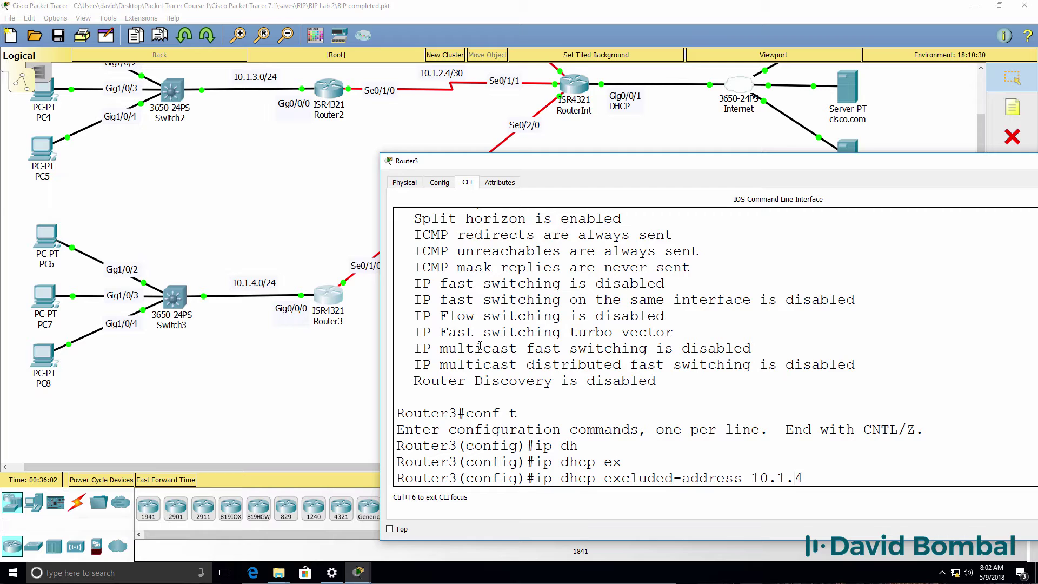
pyautogui.write('.1 10.1.4.100')
pyautogui.press('Return')
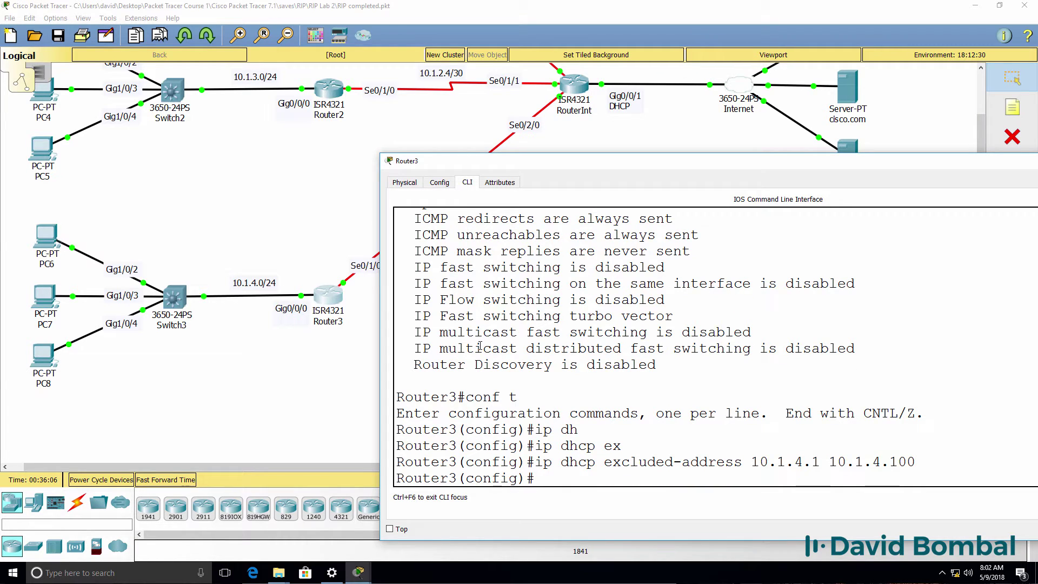
# Create DHCP pool 'pc' with network 10.1.4.0 255.255.255.0.
pyautogui.write('ip dh')
pyautogui.press('Tab')
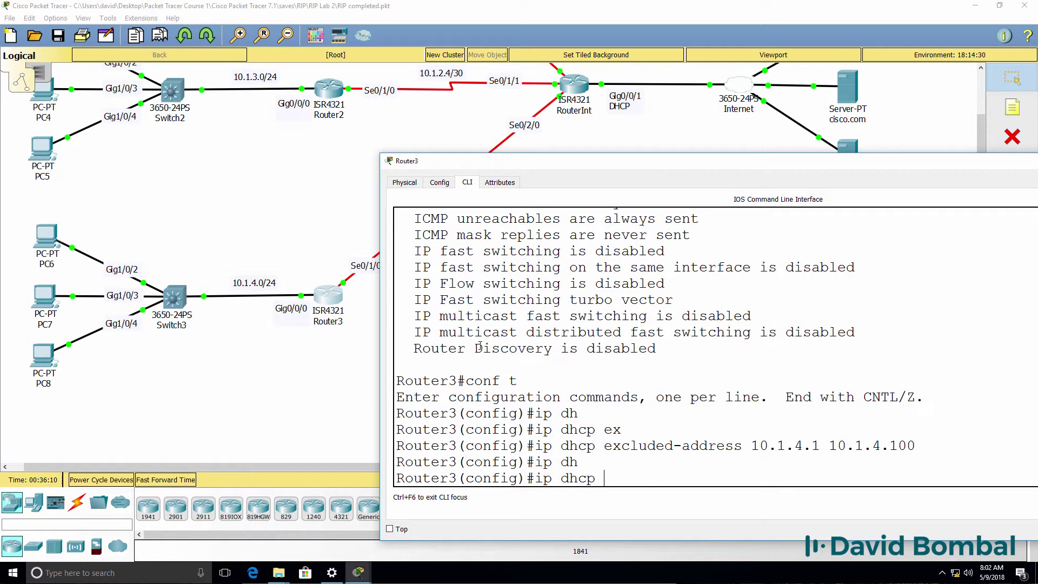
pyautogui.write('po')
pyautogui.press('Tab')
pyautogui.write('pc')
pyautogui.press('Return')
pyautogui.write('network')
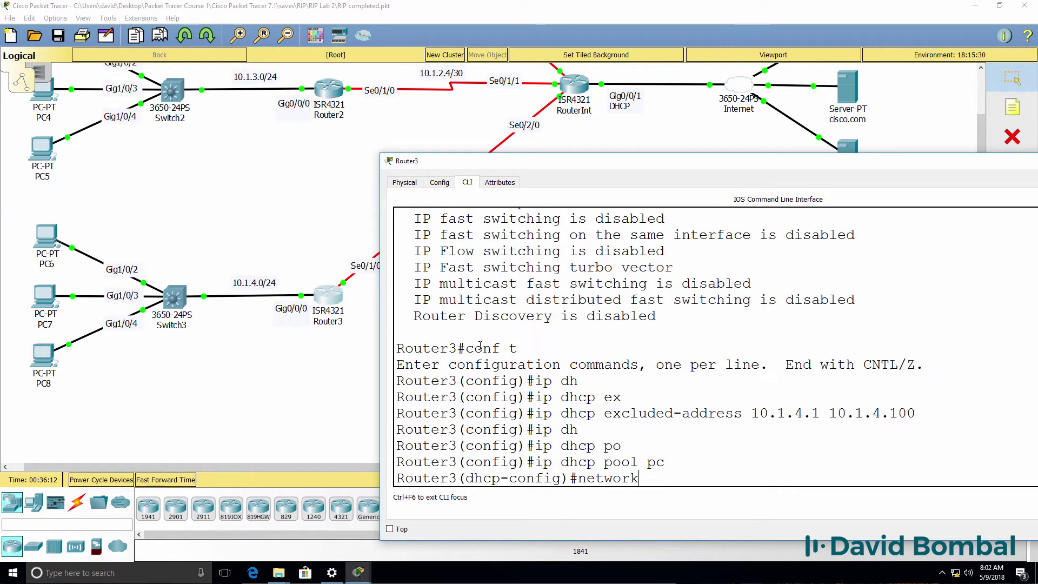
pyautogui.write(' 10.1.4.0 255.255.255.0')
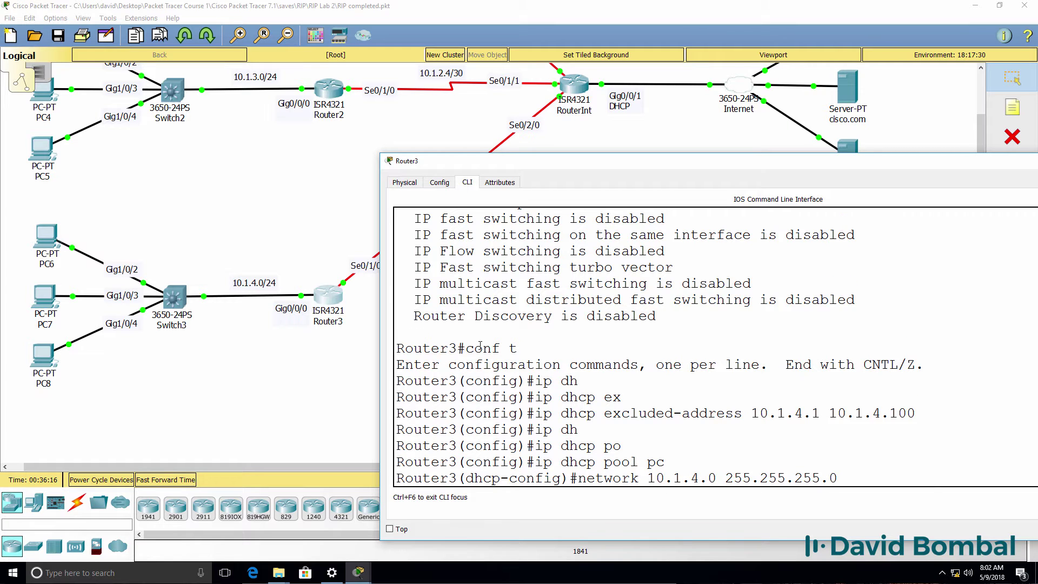
pyautogui.press('Return')
# Set the pool's default gateway to 10.1.4.1 and DNS server to 8.8.8.8, then exit config mode.
pyautogui.write('def')
pyautogui.press('Tab')
pyautogui.write('10.1.4.1')
pyautogui.press('Return')
pyautogui.write('dns')
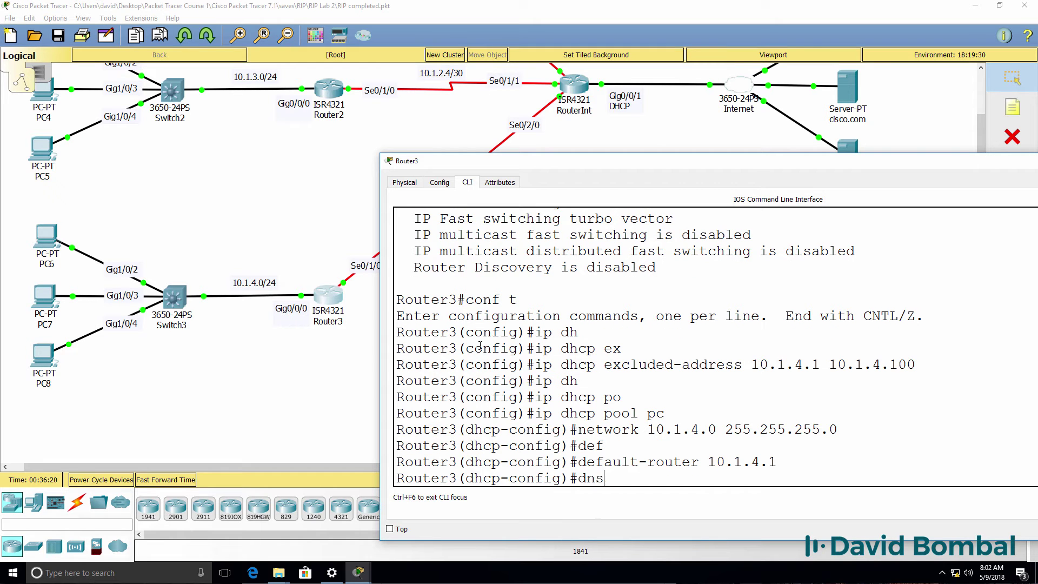
pyautogui.press('Tab')
pyautogui.write('8.8.8.8')
pyautogui.press('Return')
pyautogui.write('end')
pyautogui.press('Return')
pyautogui.press('Return')
pyautogui.press('Return')
pyautogui.press('Return')
# Run show ip dhcp binding repeatedly to check for leases.
pyautogui.write('sh ip dh')
pyautogui.press('Tab')
pyautogui.write('b')
pyautogui.press('Tab')
pyautogui.press('Return')
pyautogui.press('Up')
pyautogui.press('Return')
pyautogui.press('Up')
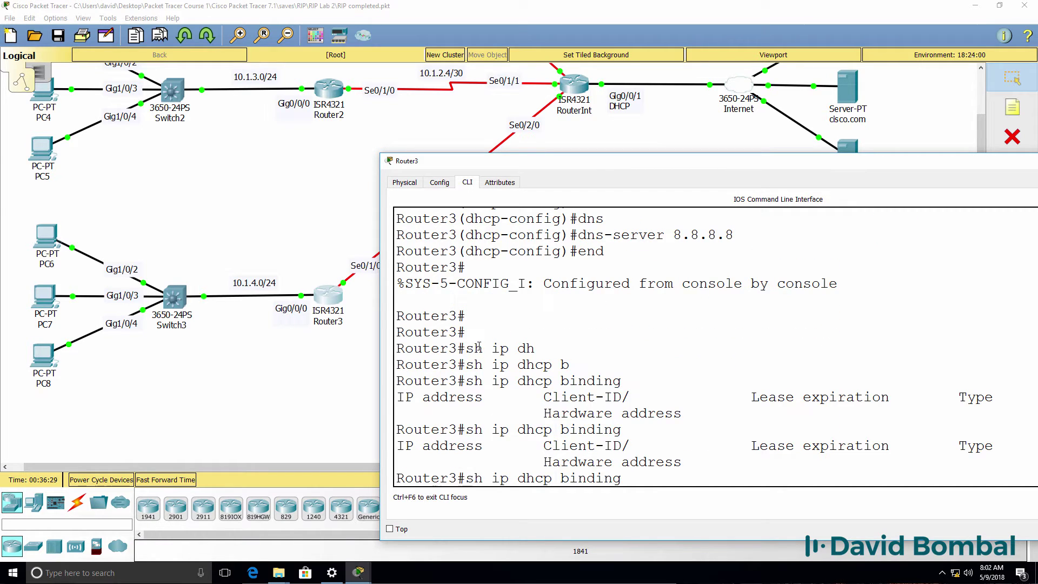
pyautogui.press('Return')
pyautogui.press('Up')
pyautogui.press('Return')
# Page through Router3's running configuration and list the DHCP bindings again.
pyautogui.write('sh ru')
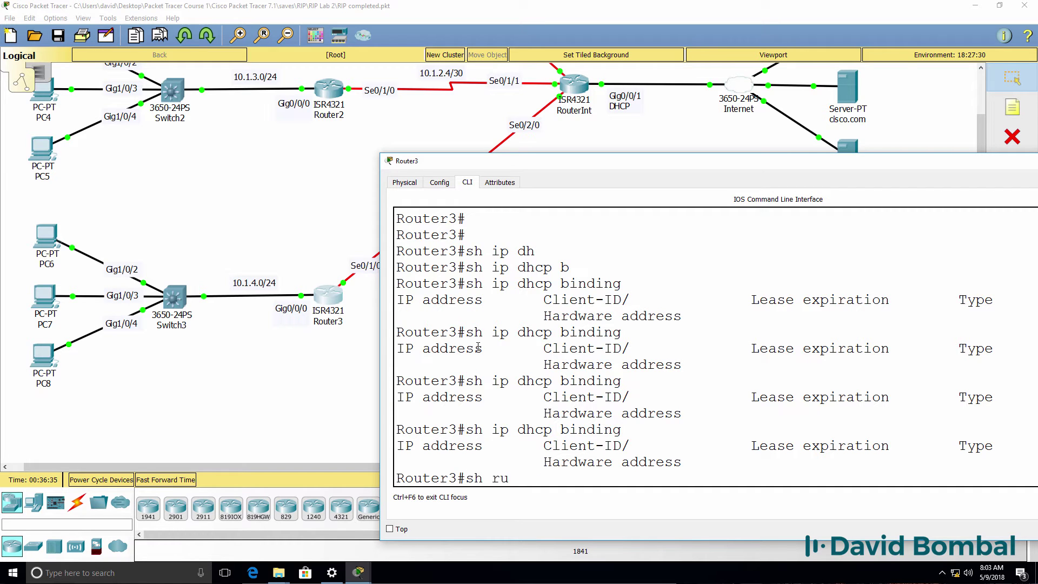
pyautogui.press('Return')
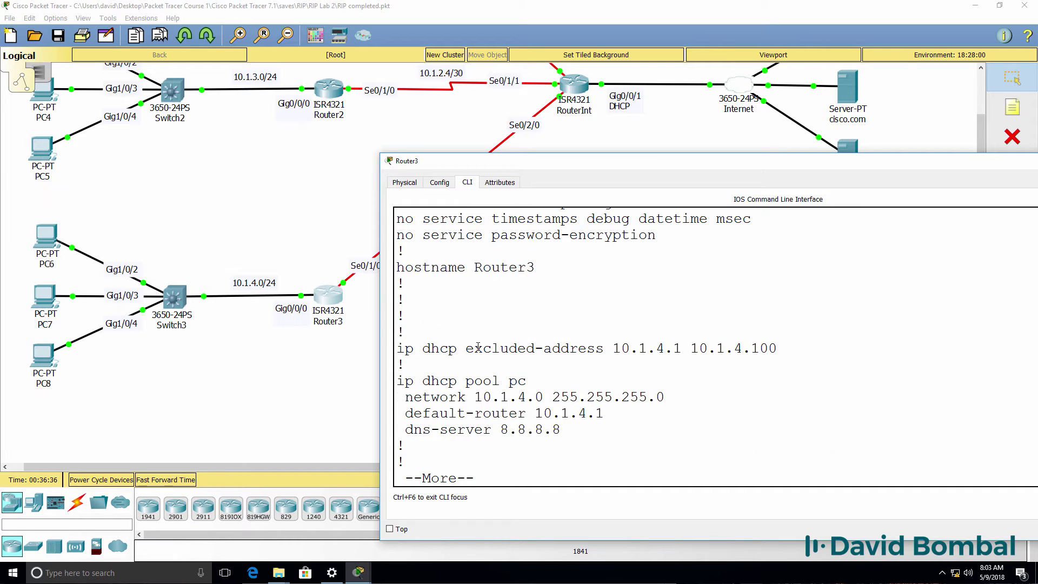
pyautogui.press('Return')
pyautogui.press('Return')
pyautogui.press('Return')
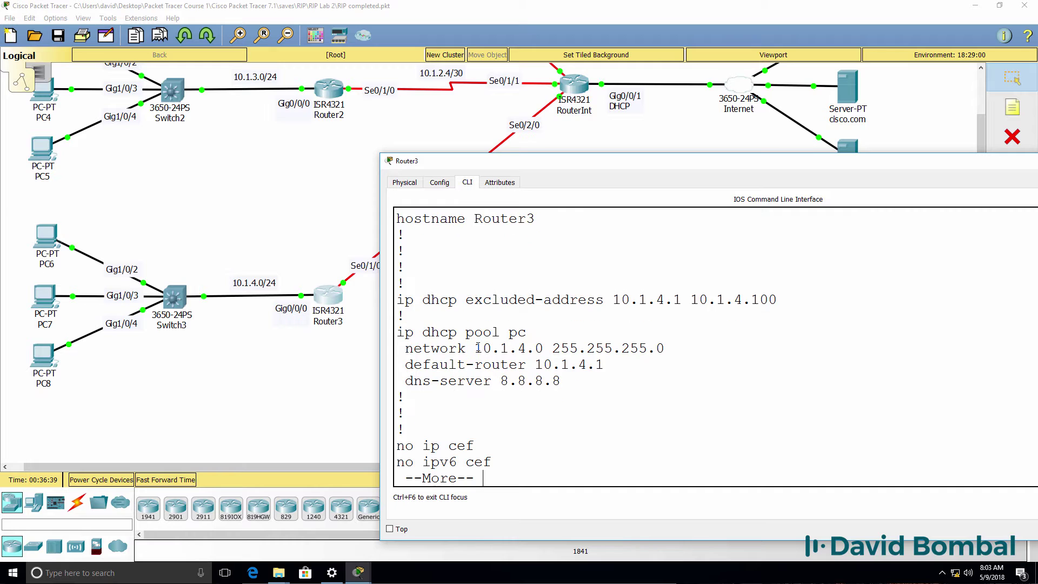
pyautogui.press('Return')
pyautogui.press('Return')
pyautogui.press('Return')
pyautogui.press('Return')
pyautogui.press('Return')
pyautogui.press('Return')
pyautogui.press('Return')
pyautogui.press('Return')
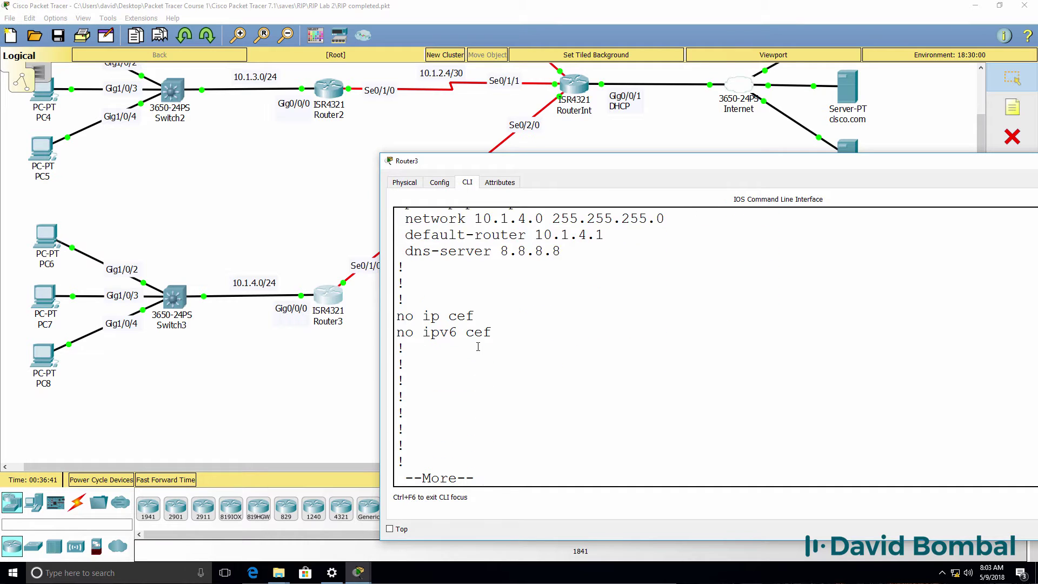
pyautogui.press('Return')
pyautogui.press('Return')
pyautogui.press('Return')
pyautogui.press('Return')
pyautogui.press('Return')
pyautogui.press('Return')
pyautogui.press('Return')
pyautogui.press('Return')
pyautogui.press('Return')
pyautogui.press('Return')
pyautogui.press('Return')
pyautogui.press('Return')
pyautogui.write('qsh ip dhcp binding')
pyautogui.press('Return')
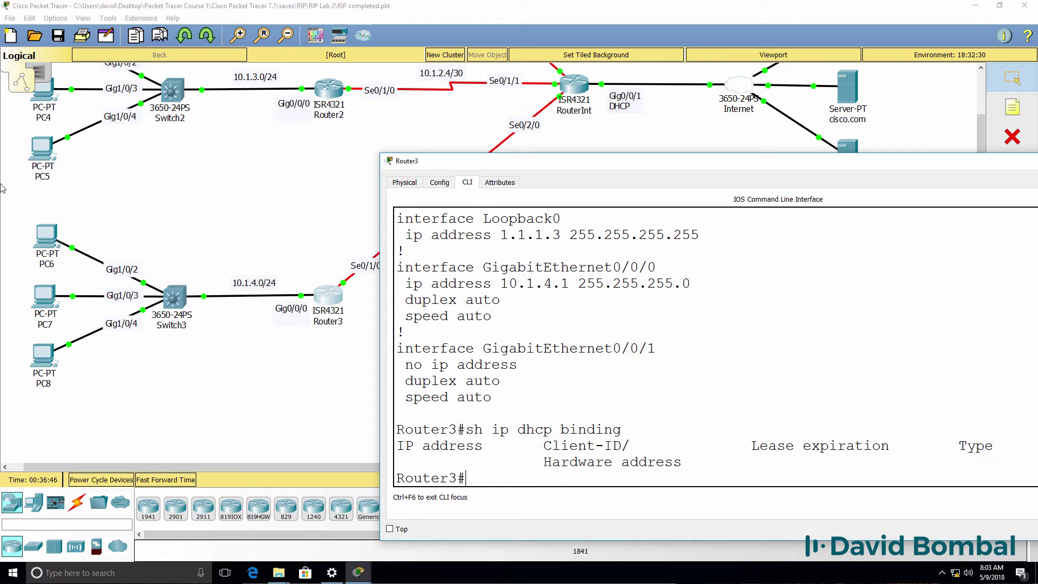
# Check PC6's DHCP gateway and DNS, then load cisco.com and facebook.com in its browser.
pyautogui.click(46, 235)
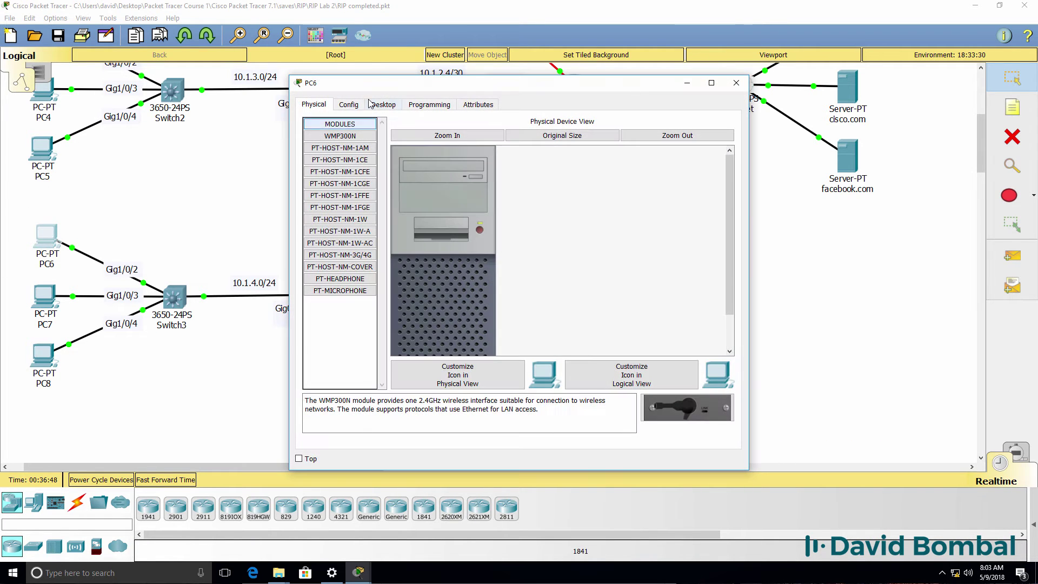
pyautogui.click(360, 104)
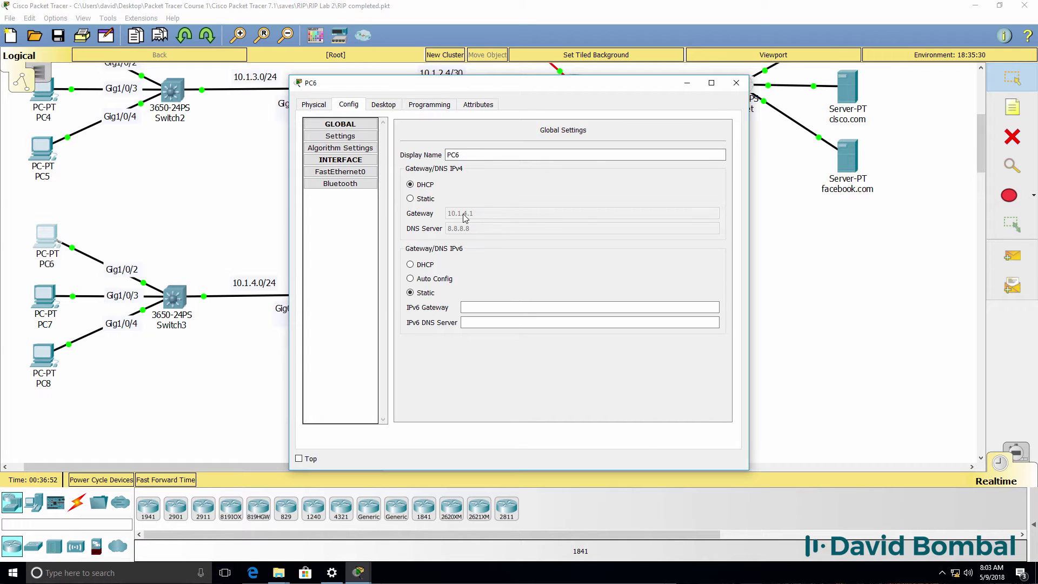
pyautogui.click(383, 105)
pyautogui.click(682, 140)
pyautogui.click(484, 136)
pyautogui.write('cisco.com')
pyautogui.press('Return')
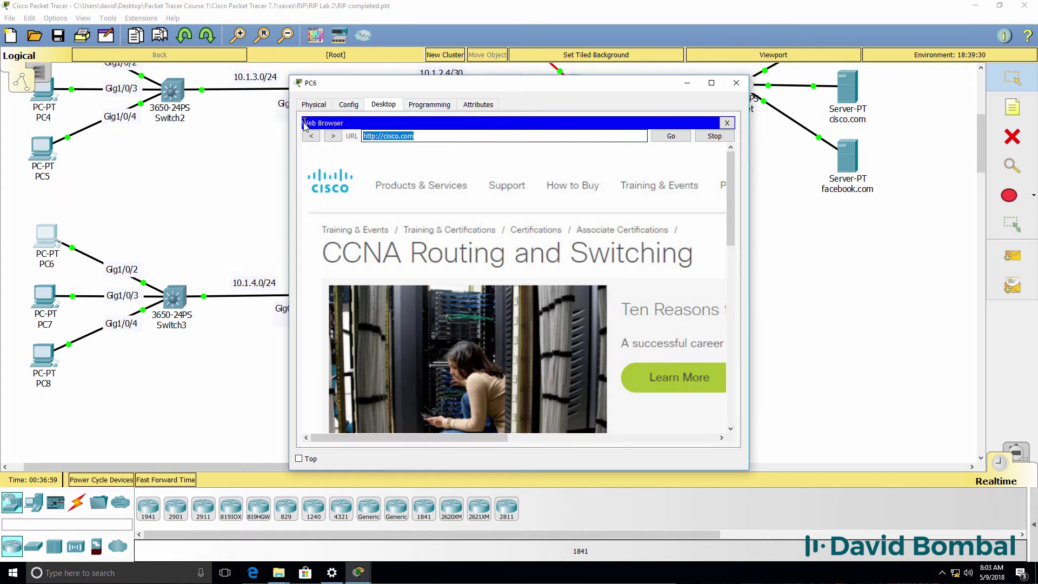
pyautogui.write('facebook.co')
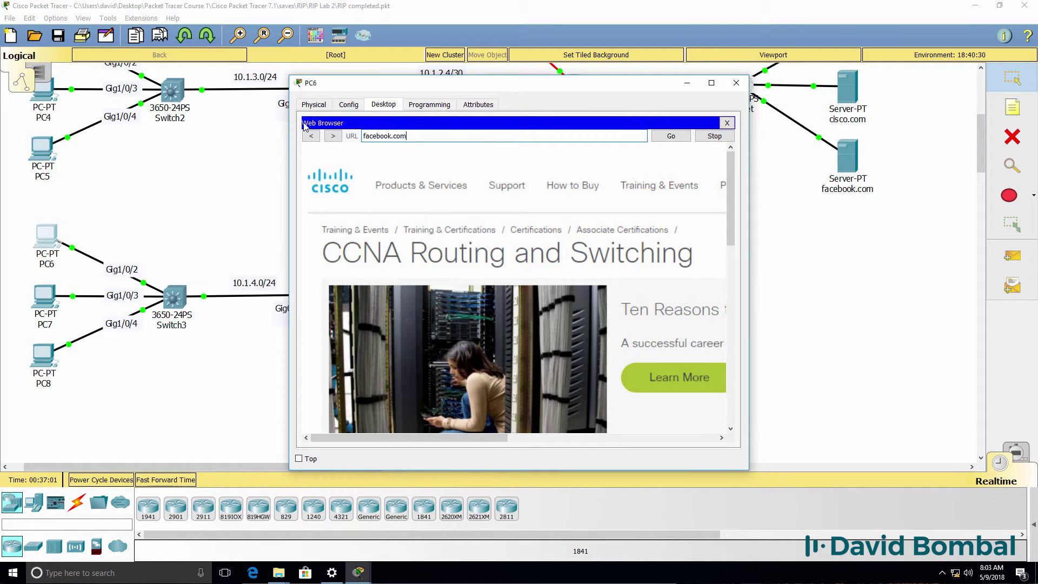
pyautogui.write('m')
pyautogui.press('Return')
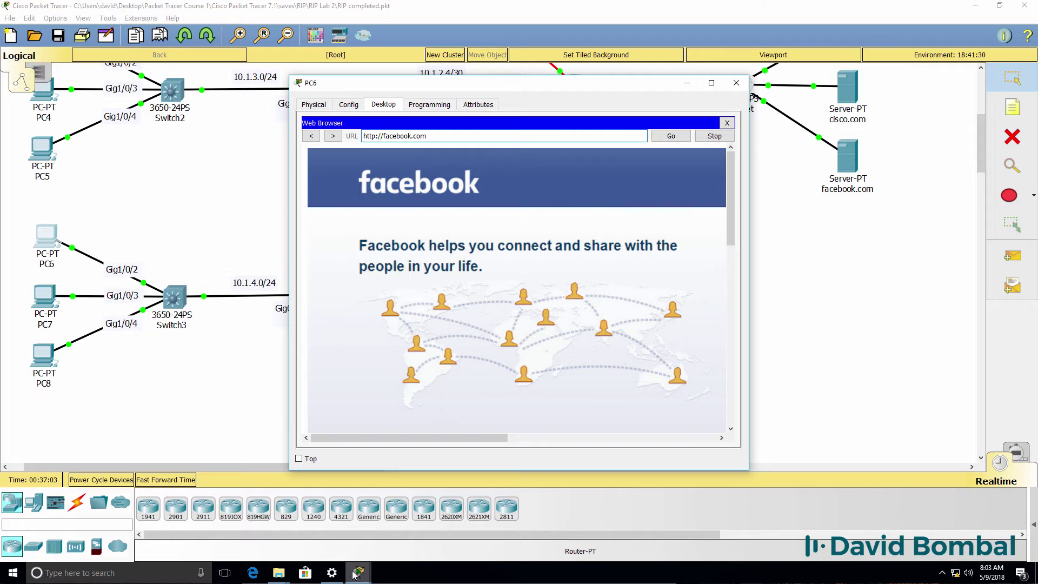
# Confirm Router3's DHCP bindings now list leases 10.1.4.101–10.1.4.103, then open PC7.
pyautogui.click(356, 572)
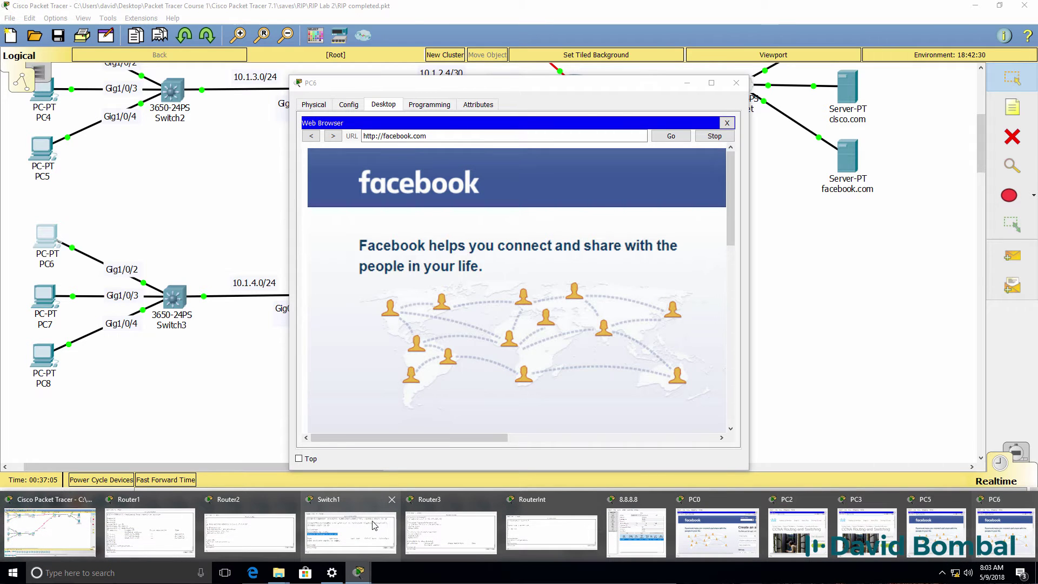
pyautogui.click(464, 524)
pyautogui.press('Up')
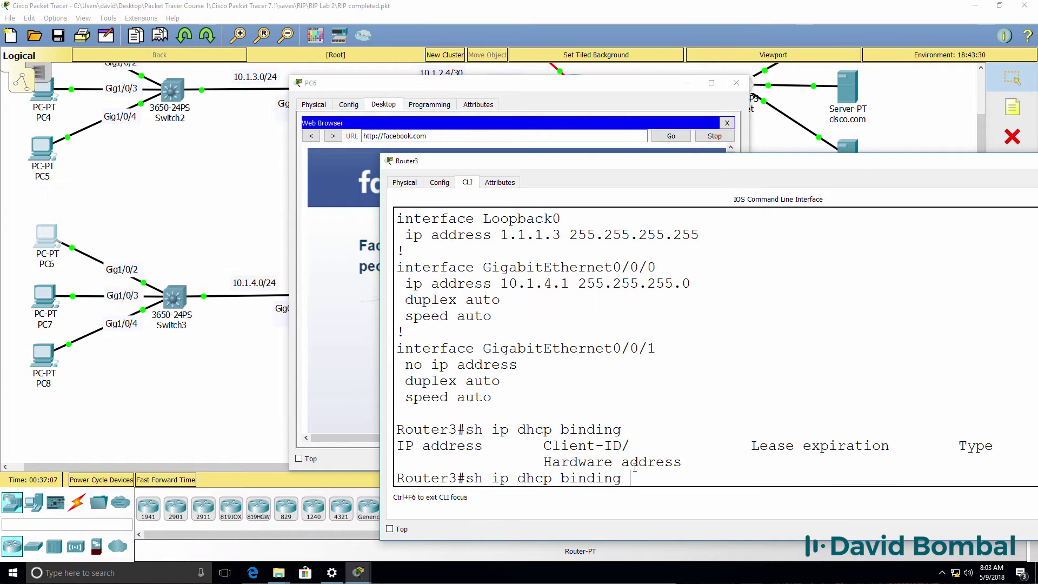
pyautogui.moveTo(612, 471); pyautogui.dragTo(355, 422)
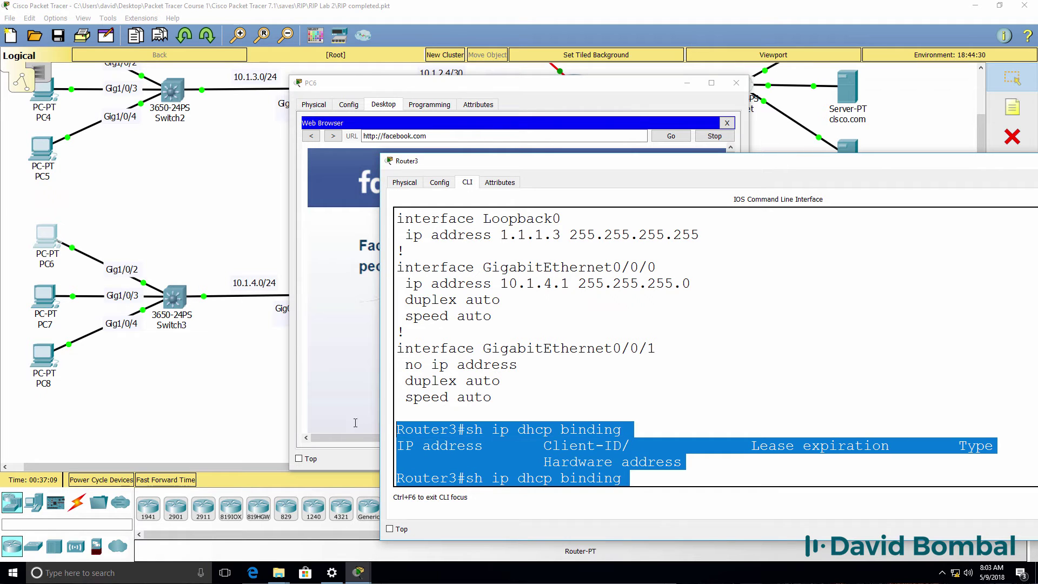
pyautogui.press('Return')
pyautogui.moveTo(468, 479); pyautogui.dragTo(403, 430)
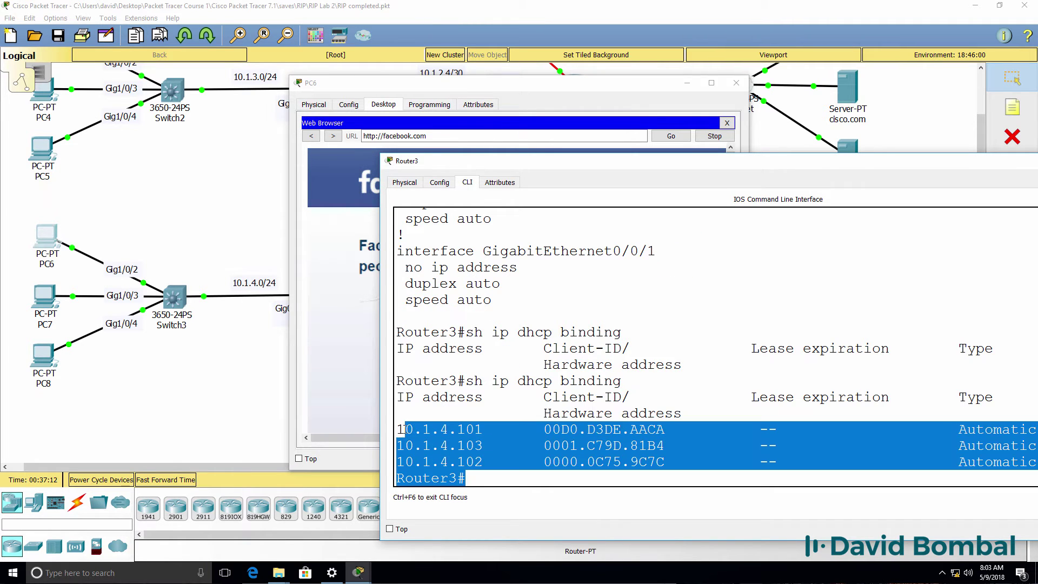
pyautogui.click(38, 302)
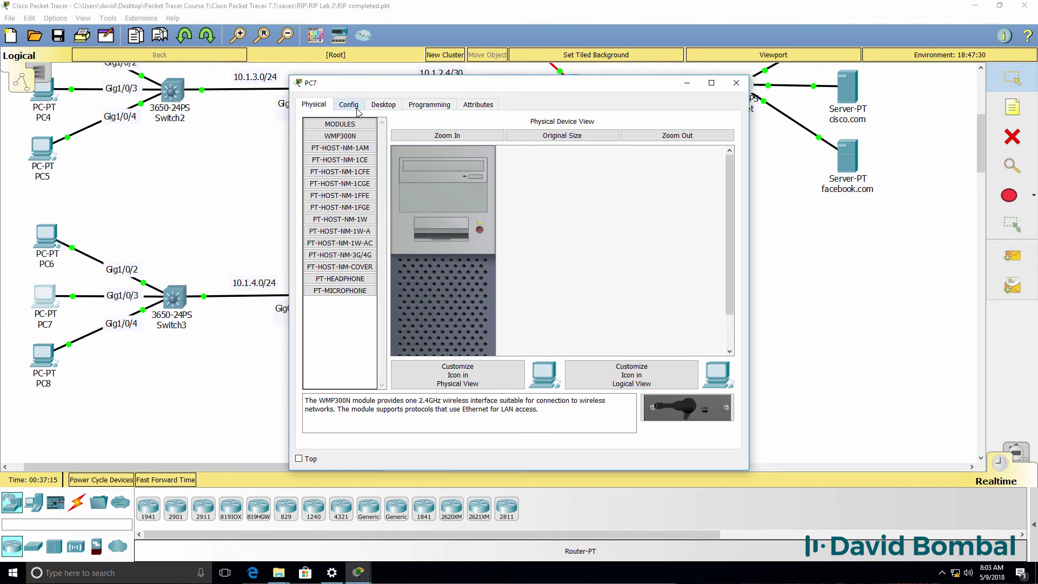
# On PC7, check the FastEthernet0 DHCP address, then load cisco.com and facebook.com in the browser.
pyautogui.click(357, 108)
pyautogui.click(340, 171)
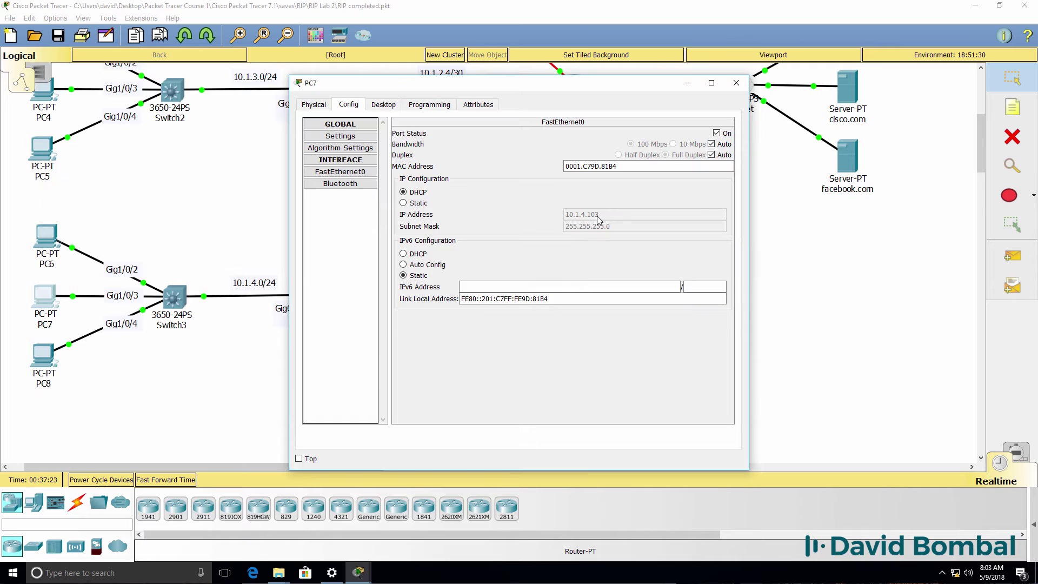
pyautogui.click(386, 106)
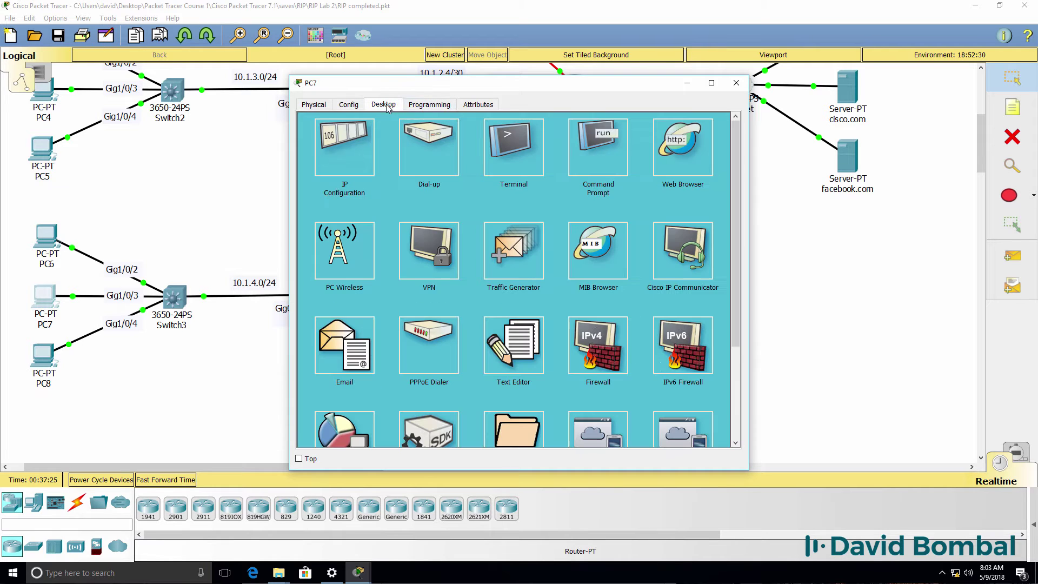
pyautogui.click(656, 147)
pyautogui.click(452, 135)
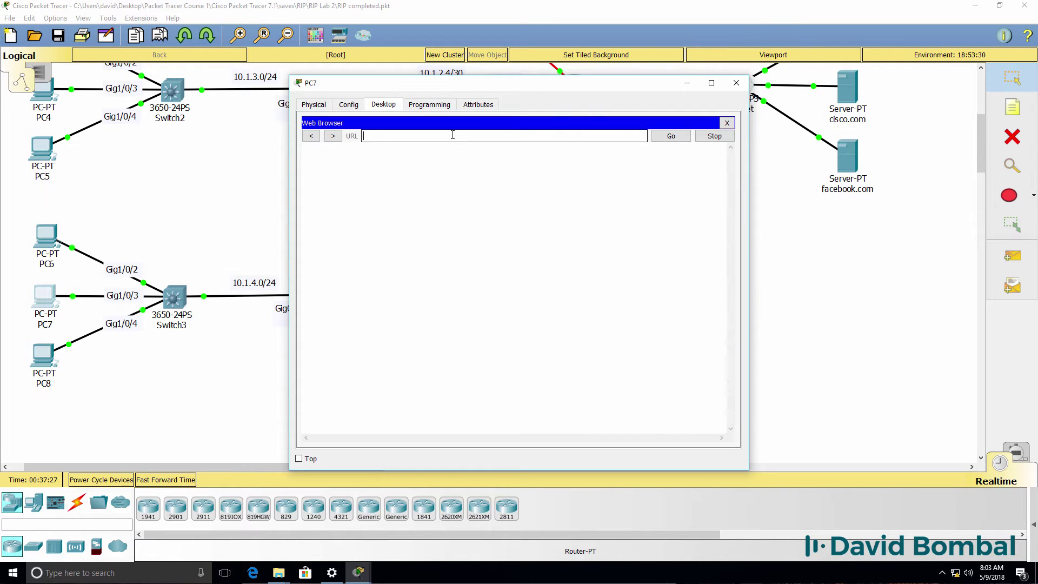
pyautogui.write('cisco.com')
pyautogui.press('Return')
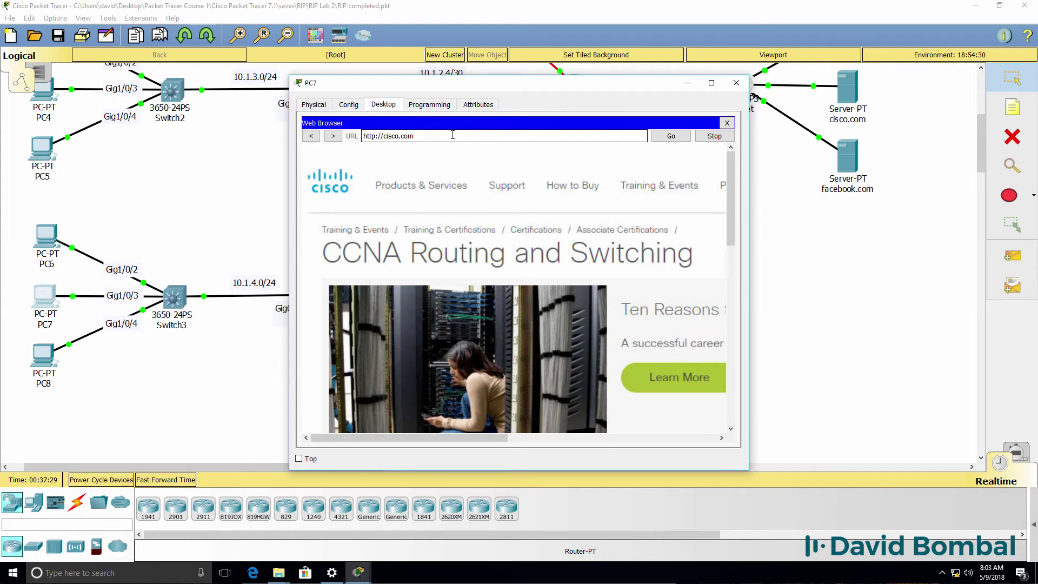
pyautogui.moveTo(452, 134); pyautogui.dragTo(351, 138)
pyautogui.write('facebook.com')
pyautogui.press('Return')
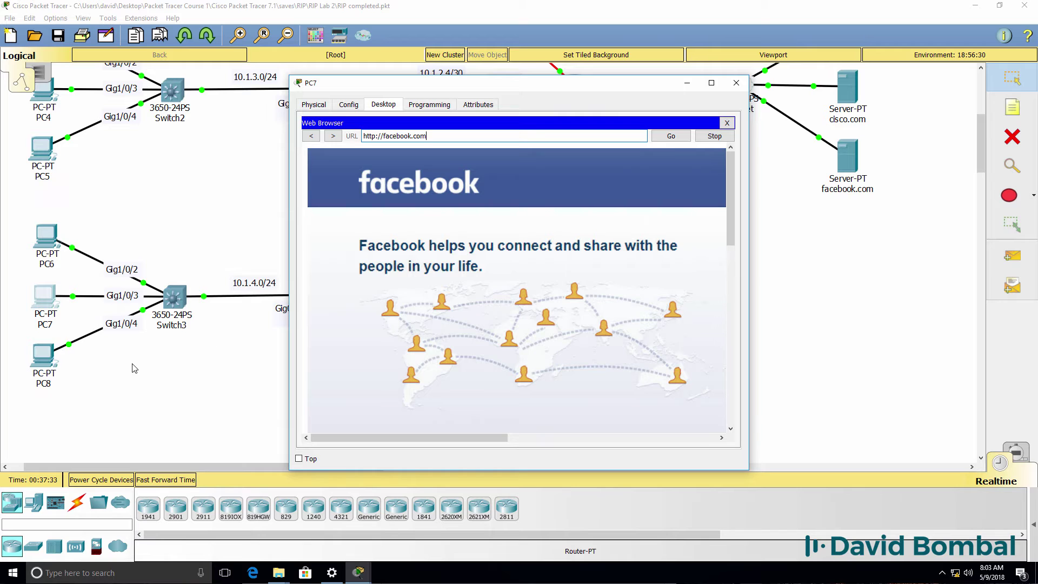
# On PC8, confirm DHCP address 10.1.4.102, then load cisco.com and facebook.com.
pyautogui.click(54, 357)
pyautogui.click(54, 357)
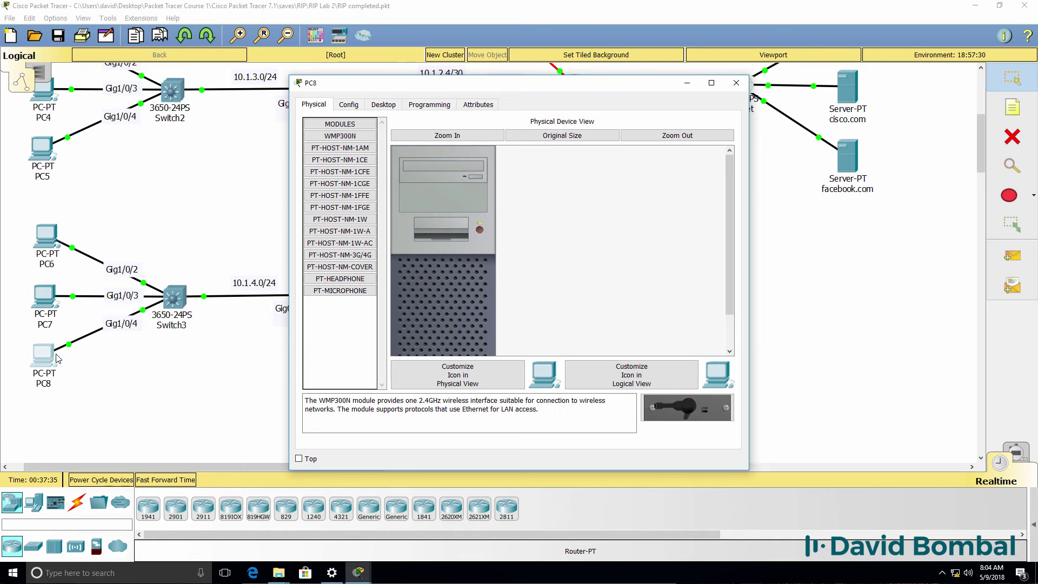
pyautogui.click(350, 105)
pyautogui.click(352, 172)
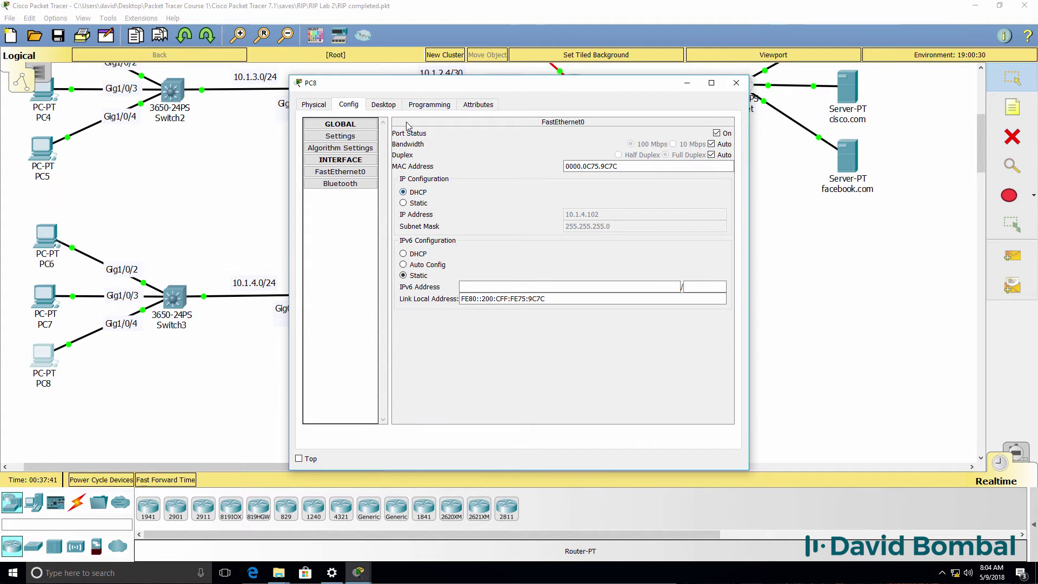
pyautogui.click(385, 106)
pyautogui.click(679, 147)
pyautogui.click(439, 137)
pyautogui.write('cisco.com')
pyautogui.press('Return')
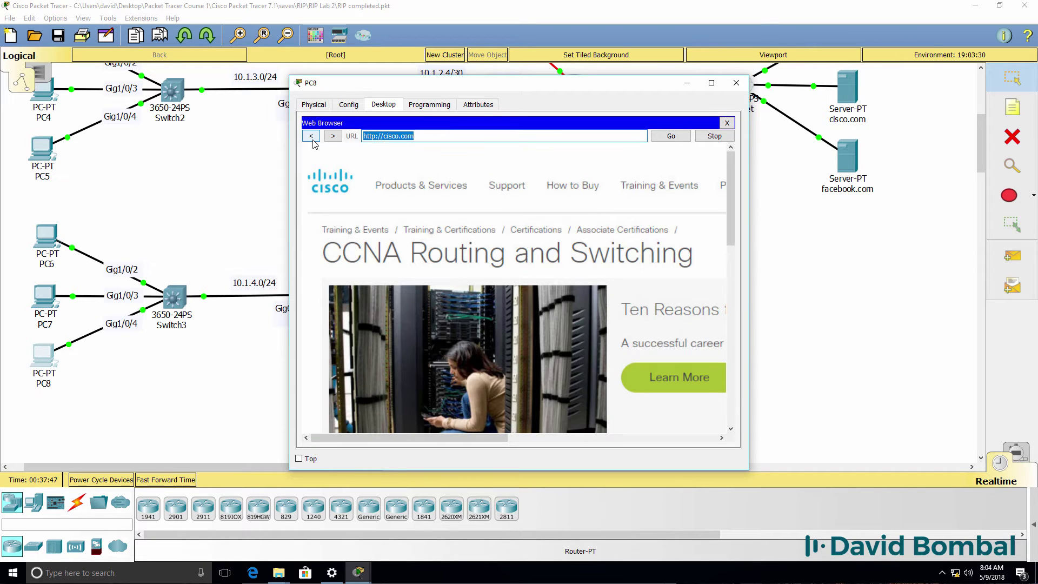
pyautogui.write('facebook.com')
pyautogui.press('Return')
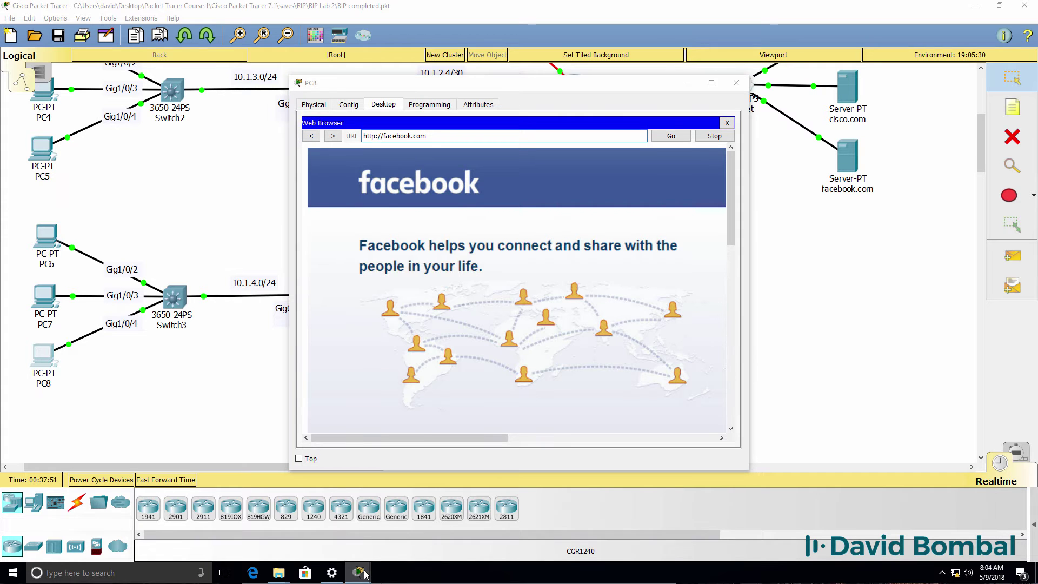
pyautogui.click(366, 574)
# Save Router3's running configuration with 'wr'.
pyautogui.click(376, 534)
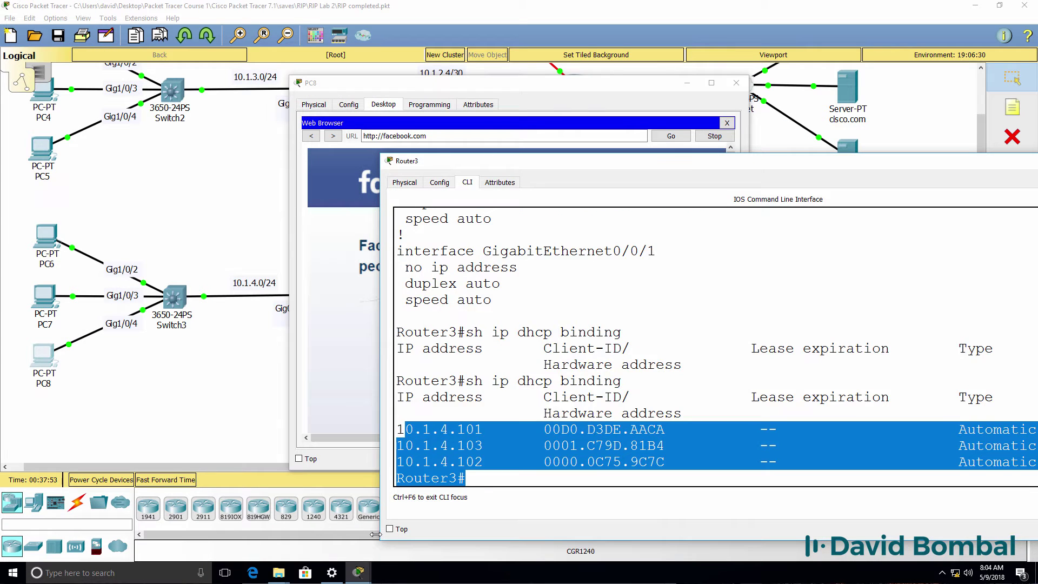
pyautogui.press('Return')
pyautogui.press('Return')
pyautogui.write('wr')
pyautogui.press('Return')
pyautogui.click(751, 15)
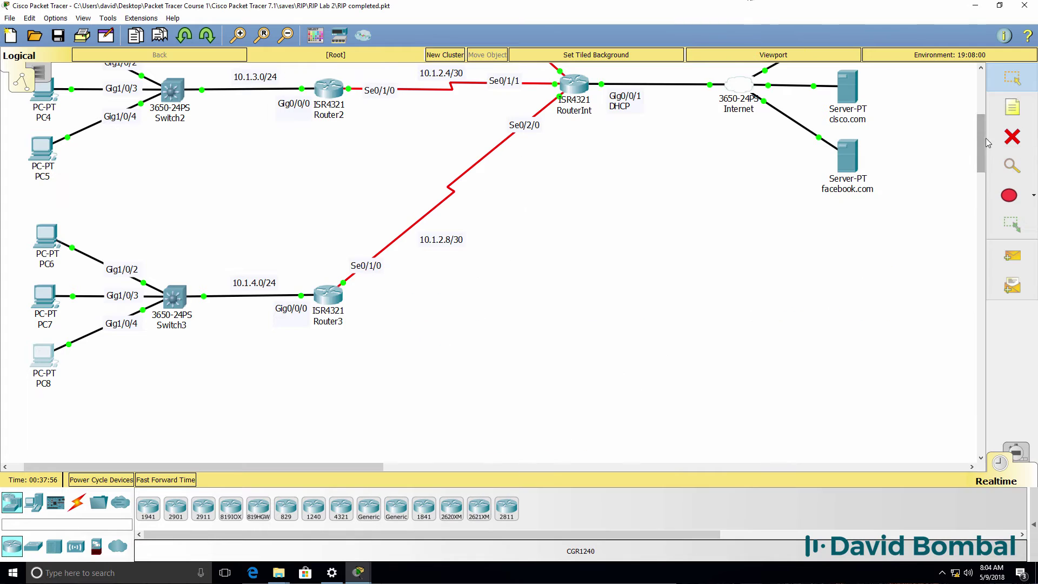
# Close PC8's web browser and run 'ping 10.1.3.100' from its command prompt.
pyautogui.scroll(5, 644, 131)
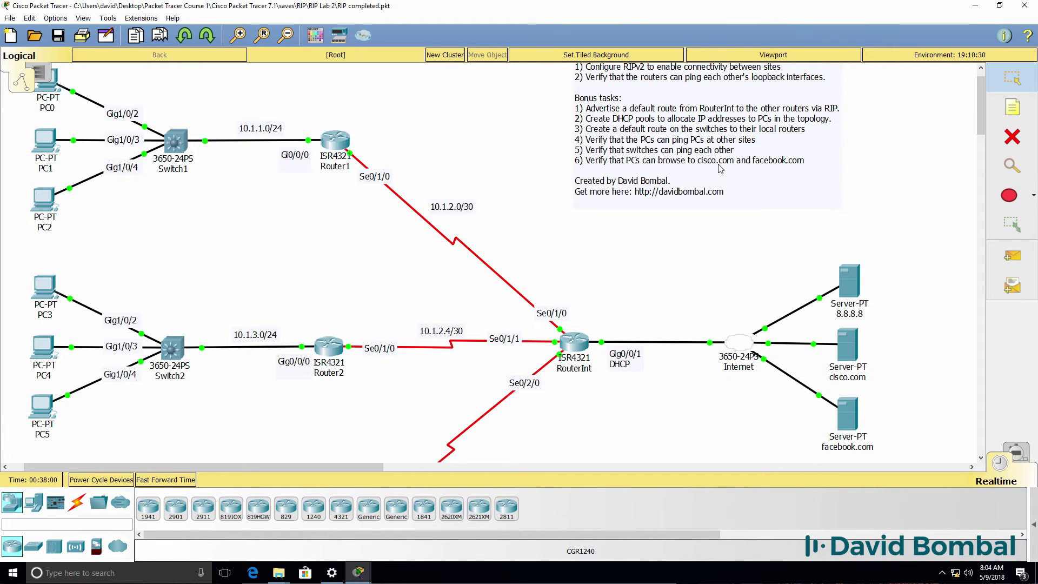
pyautogui.moveTo(358, 572)
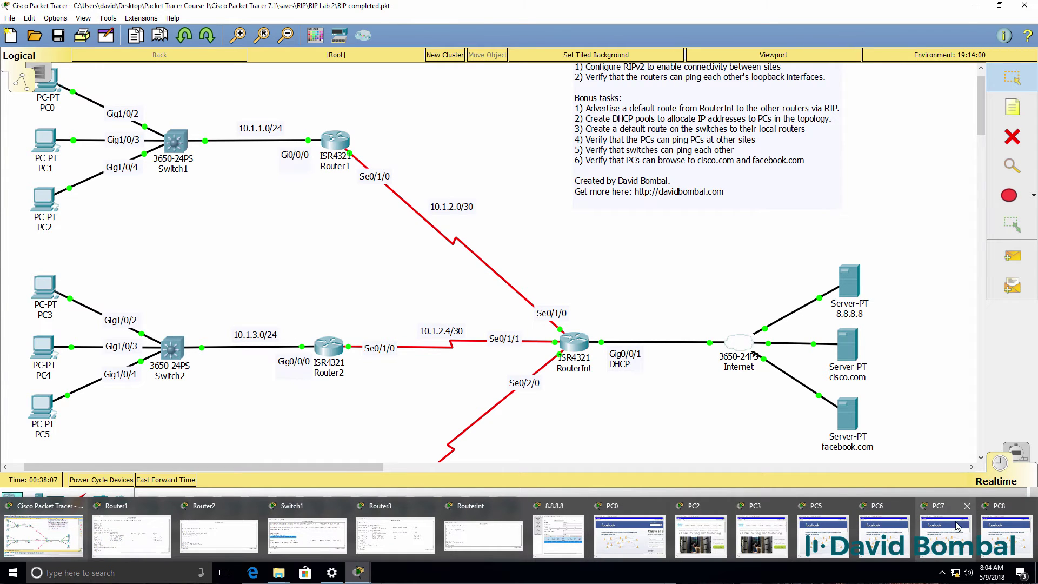
pyautogui.click(1002, 535)
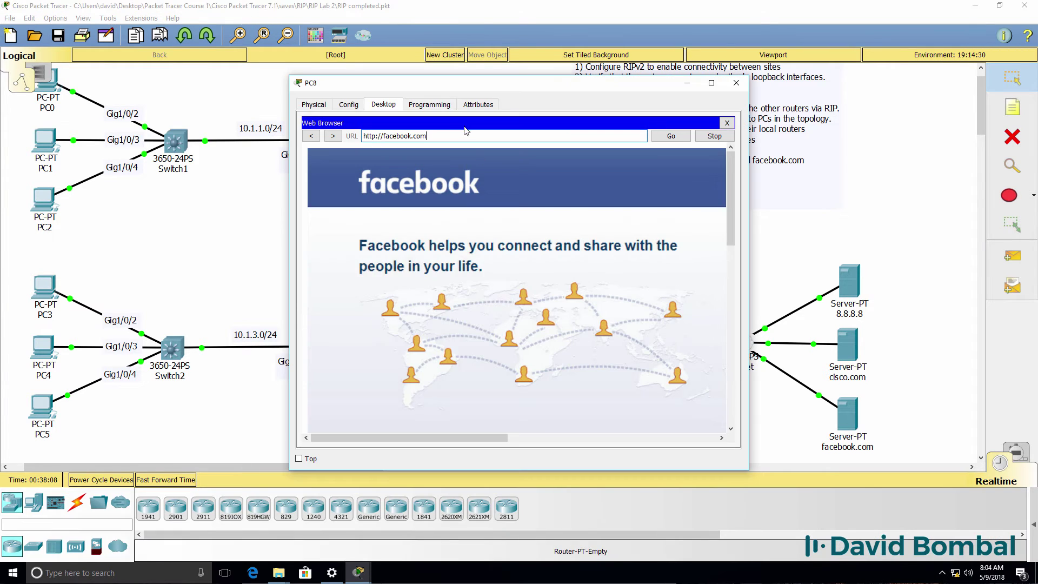
pyautogui.click(727, 123)
pyautogui.click(609, 145)
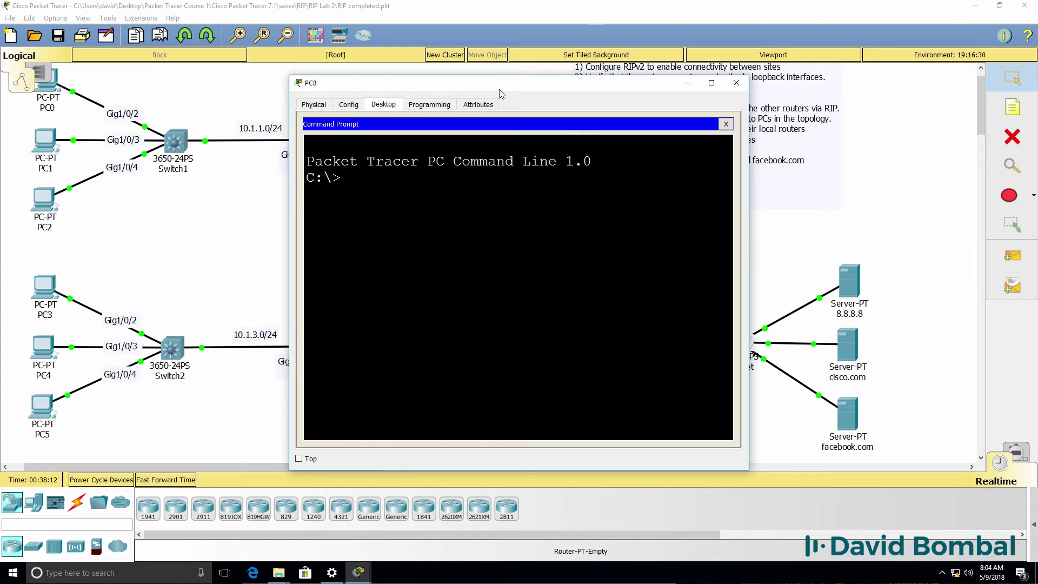
pyautogui.moveTo(501, 93); pyautogui.dragTo(712, 102)
pyautogui.write('ping 10.1.3.')
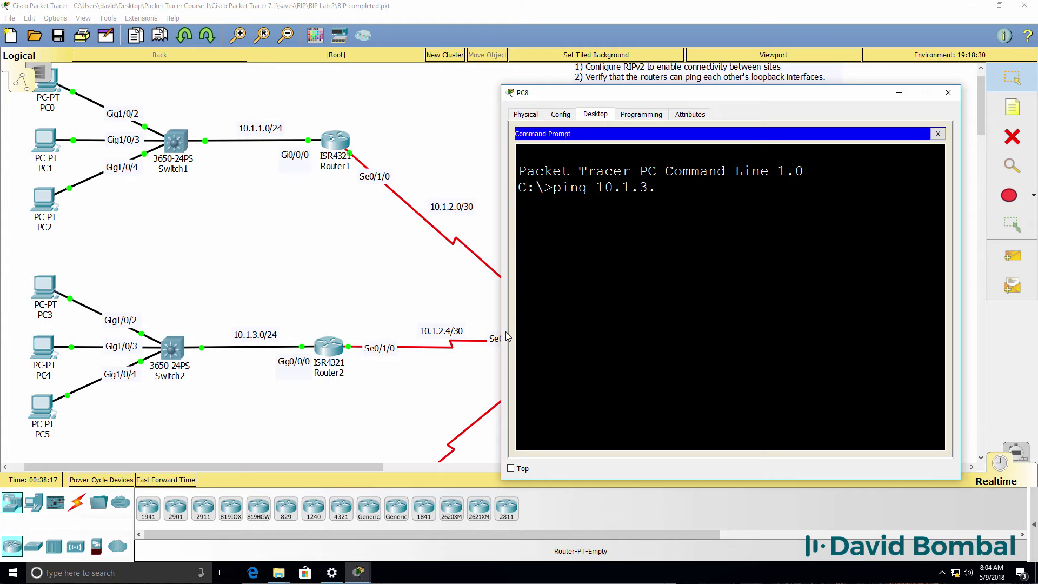
pyautogui.write('100')
pyautogui.press('Return')
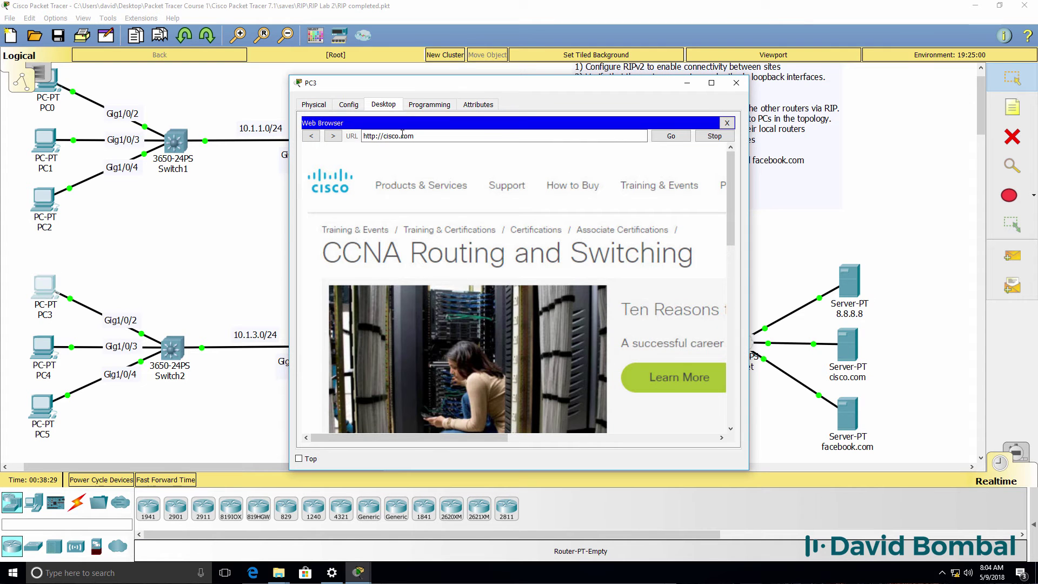
# Rerun ipconfig in PC3's command prompt to find its address 10.1.3.103.
pyautogui.click(728, 123)
pyautogui.click(599, 135)
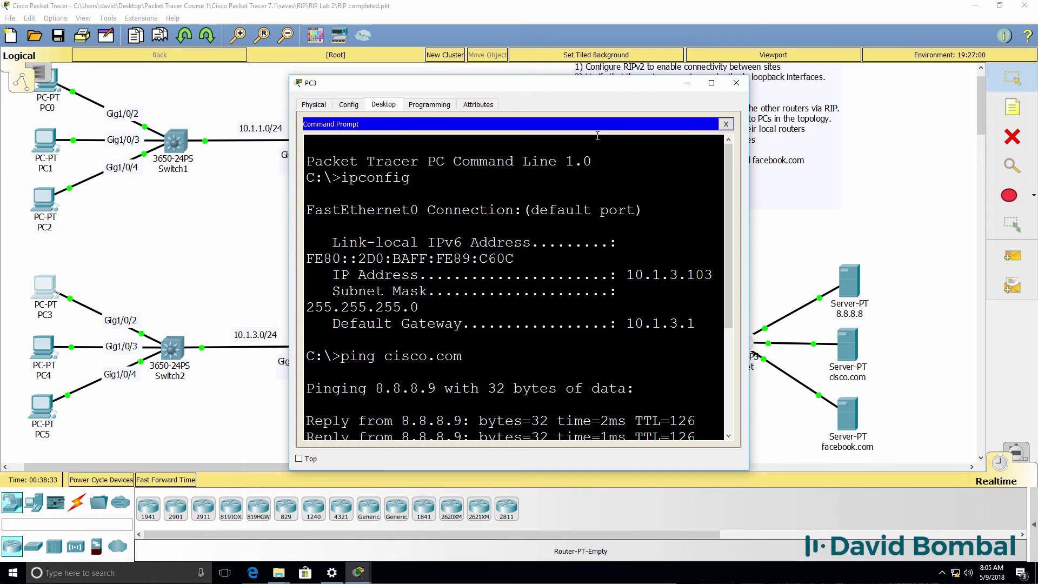
pyautogui.press('Up')
pyautogui.press('Up')
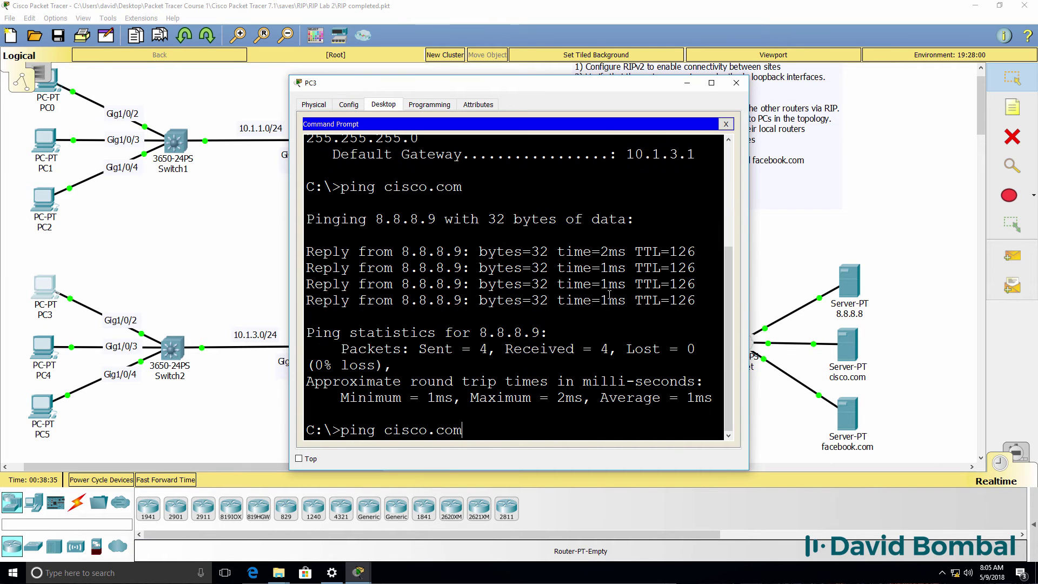
pyautogui.press('Return')
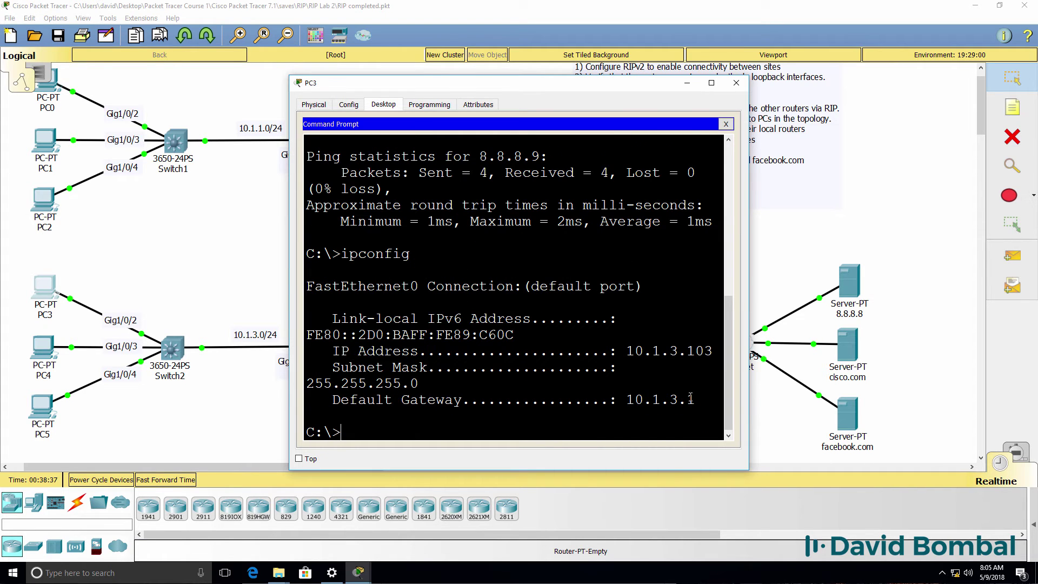
pyautogui.doubleClick(657, 351)
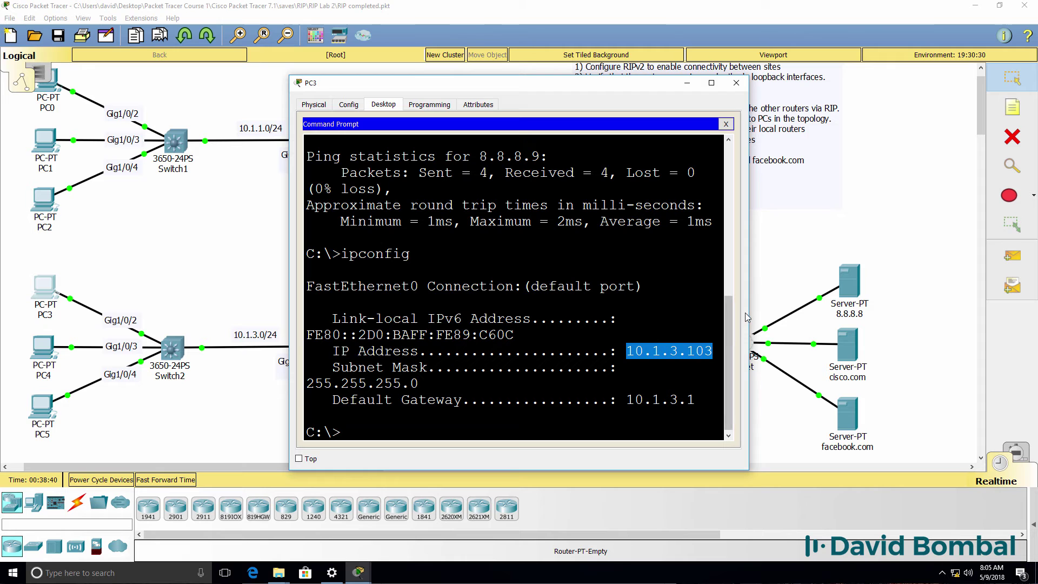
pyautogui.moveTo(748, 311); pyautogui.dragTo(954, 312)
pyautogui.moveTo(679, 92); pyautogui.dragTo(525, 164)
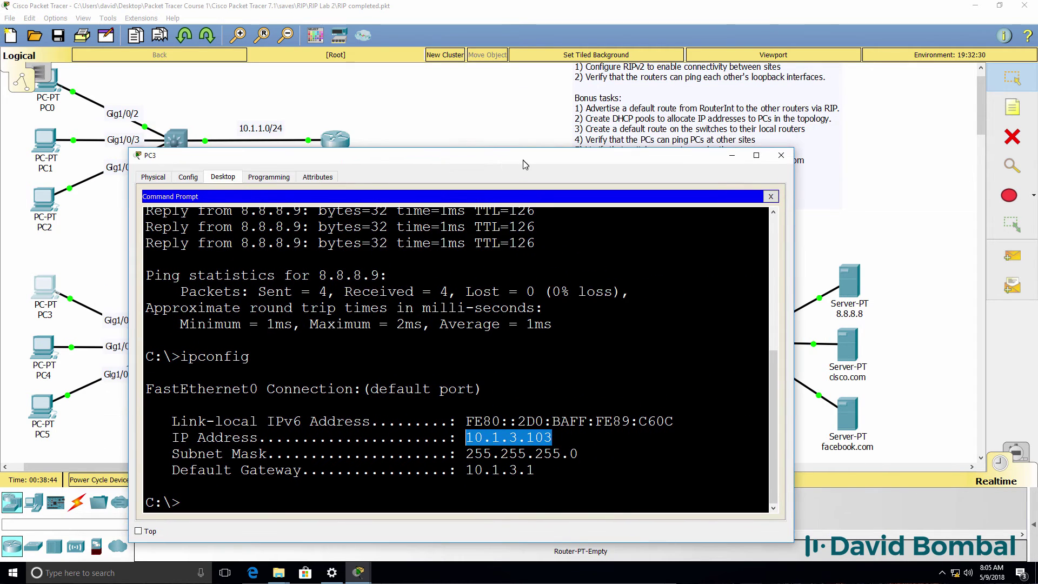
# From PC8, ping PC3 at 10.1.3.103 by editing the previous ping.
pyautogui.moveTo(358, 572)
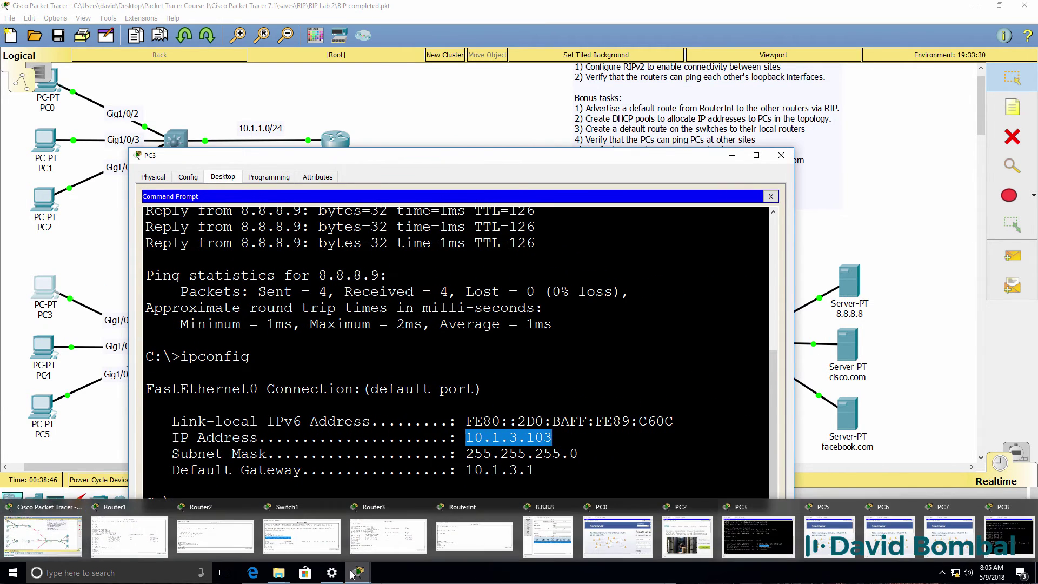
pyautogui.click(1009, 536)
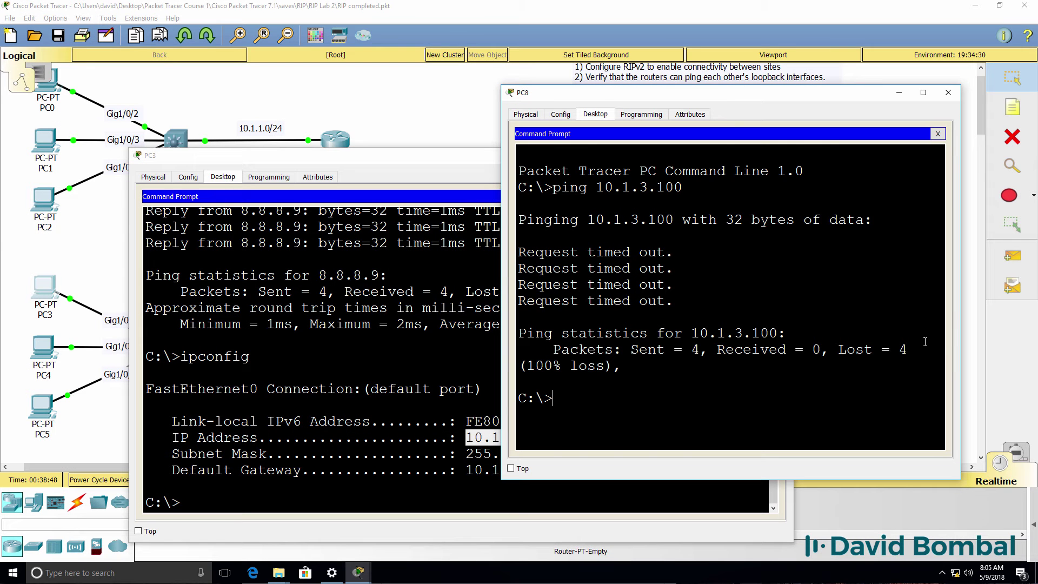
pyautogui.press('BackSpace')
pyautogui.write('3.103')
pyautogui.press('Return')
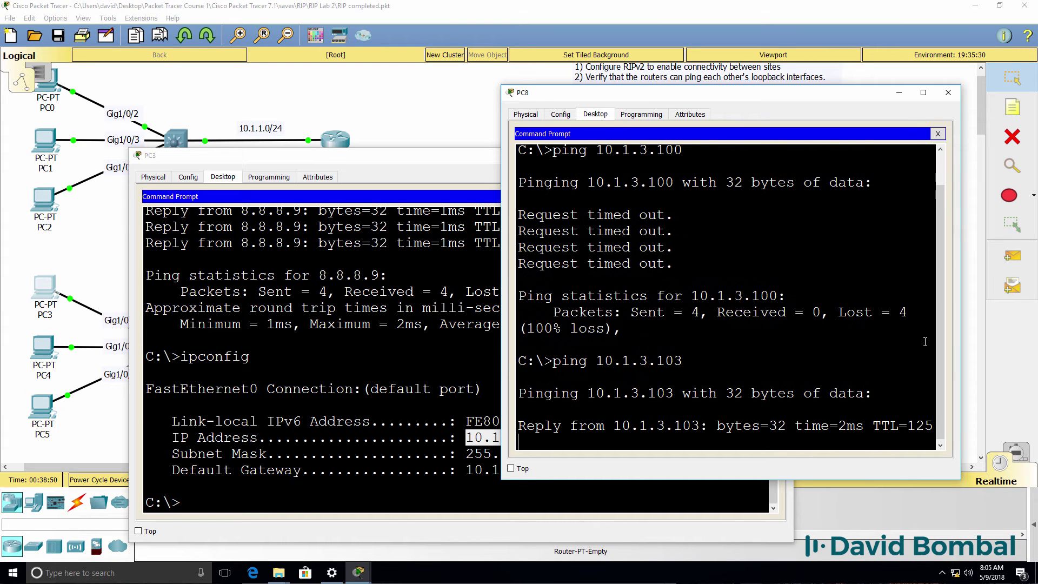
# From PC8, ping 10.1.3.104 and then 10.1.3.102, stopping each ping first.
pyautogui.hotkey('ctrl', 'c')
pyautogui.press('Up')
pyautogui.press('BackSpace')
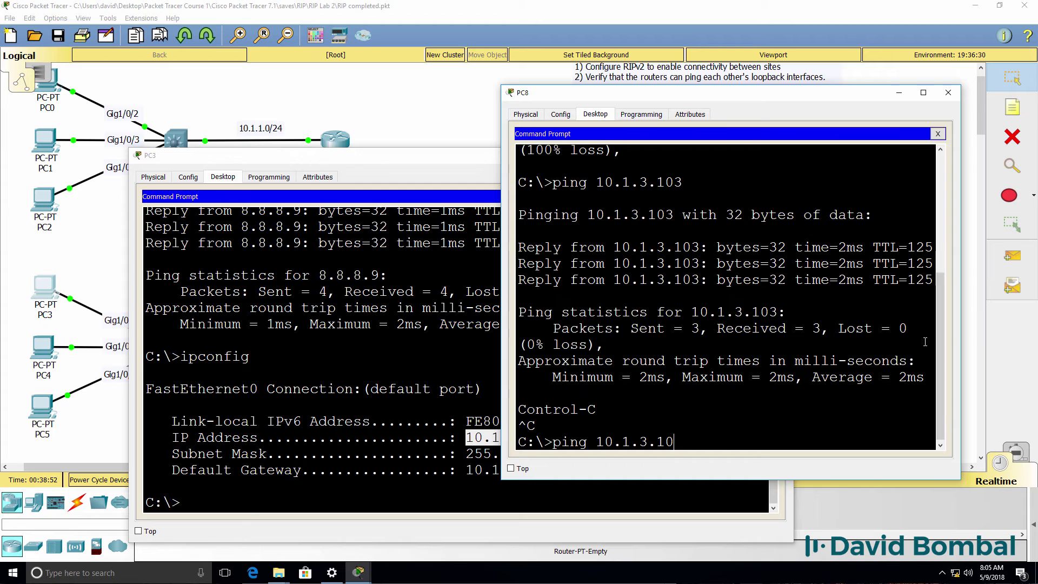
pyautogui.write('4')
pyautogui.press('Return')
pyautogui.hotkey('ctrl', 'c')
pyautogui.press('Up')
pyautogui.press('BackSpace')
pyautogui.write('2')
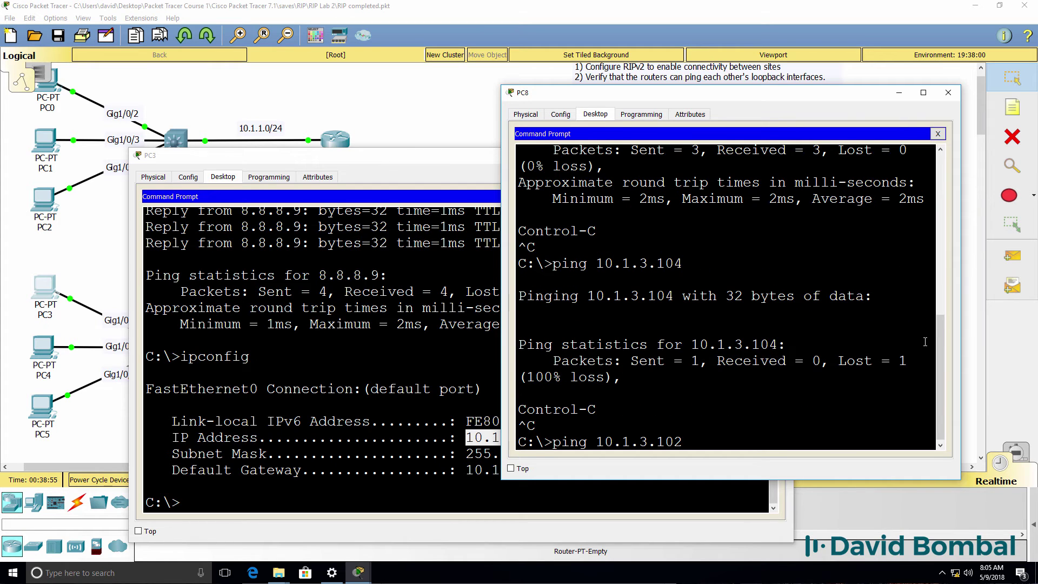
pyautogui.press('Return')
# Stop the current ping and ping 10.1.3.101 from PC8.
pyautogui.hotkey('ctrl', 'c')
pyautogui.press('Up')
pyautogui.press('BackSpace')
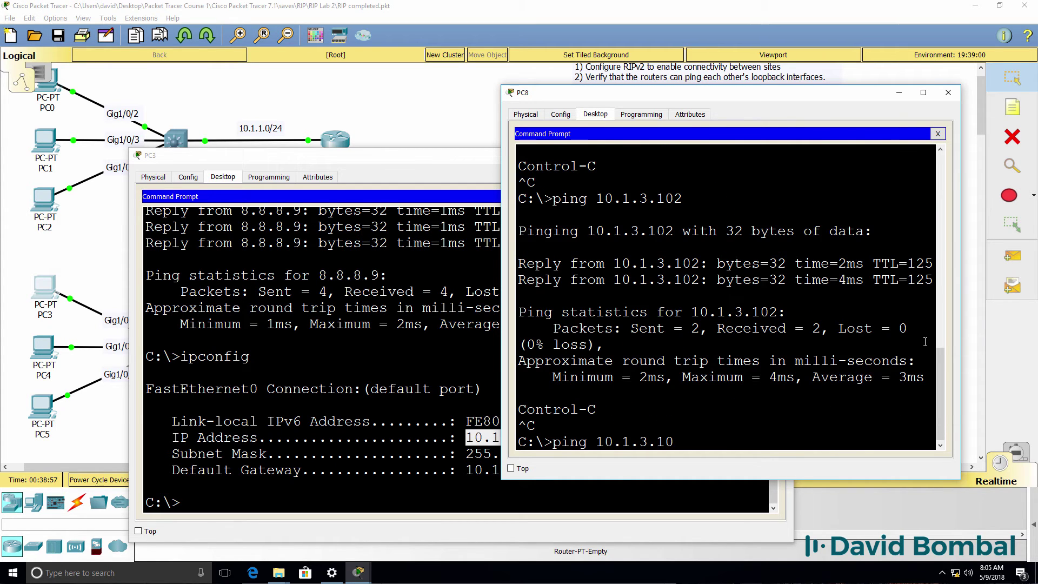
pyautogui.write('1')
pyautogui.press('Return')
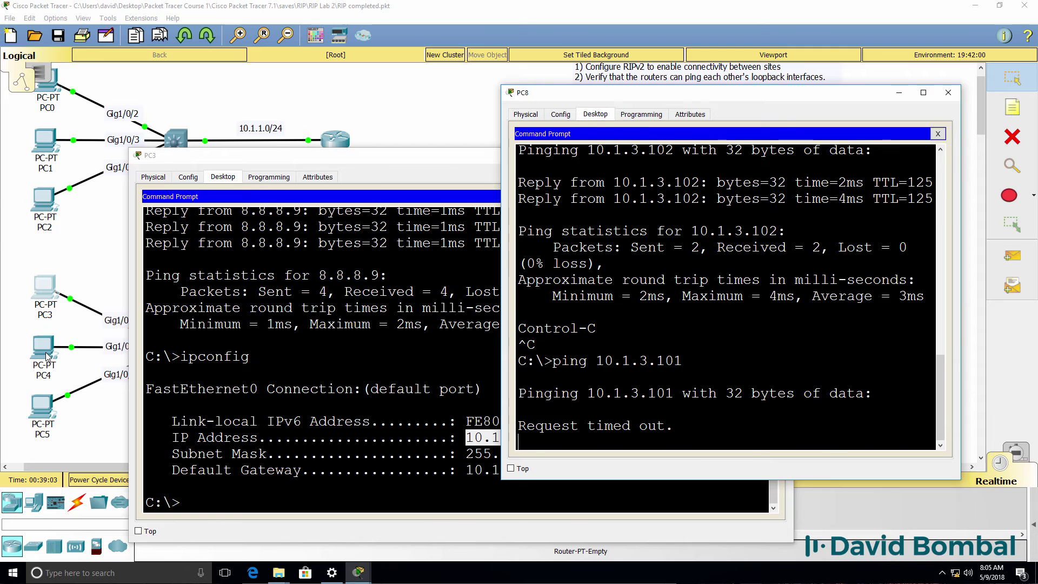
pyautogui.click(48, 357)
# Run ipconfig on PC4 to read its address, then review PC8's ping replies.
pyautogui.click(368, 107)
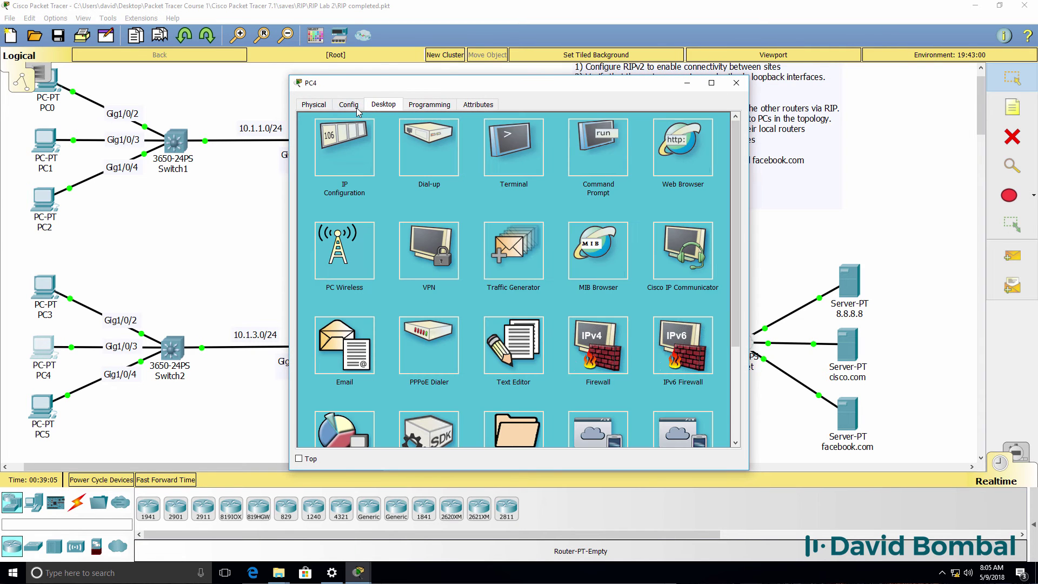
pyautogui.click(588, 145)
pyautogui.write('ipconfig')
pyautogui.press('Return')
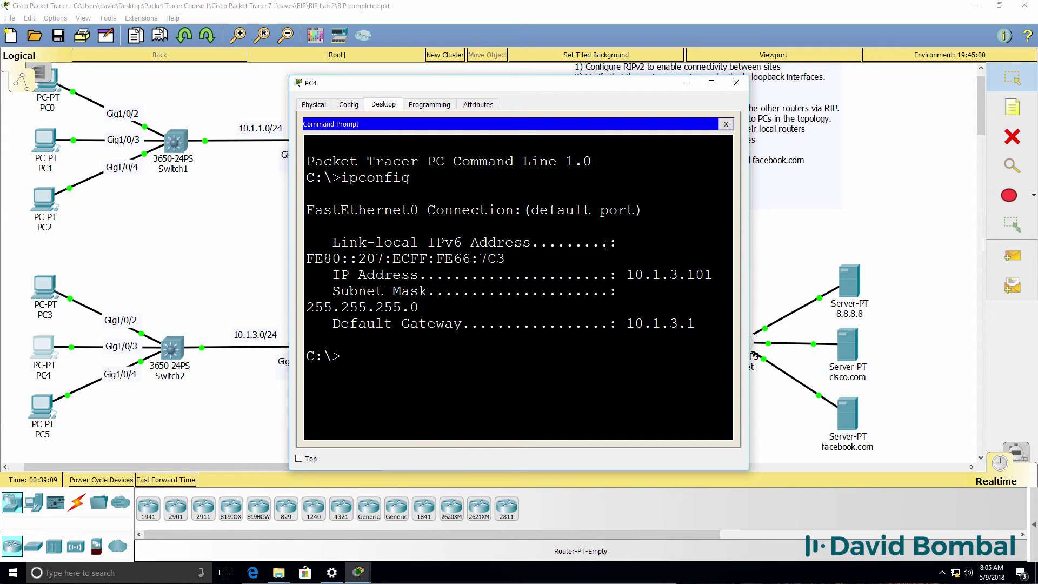
pyautogui.moveTo(634, 275); pyautogui.dragTo(722, 271)
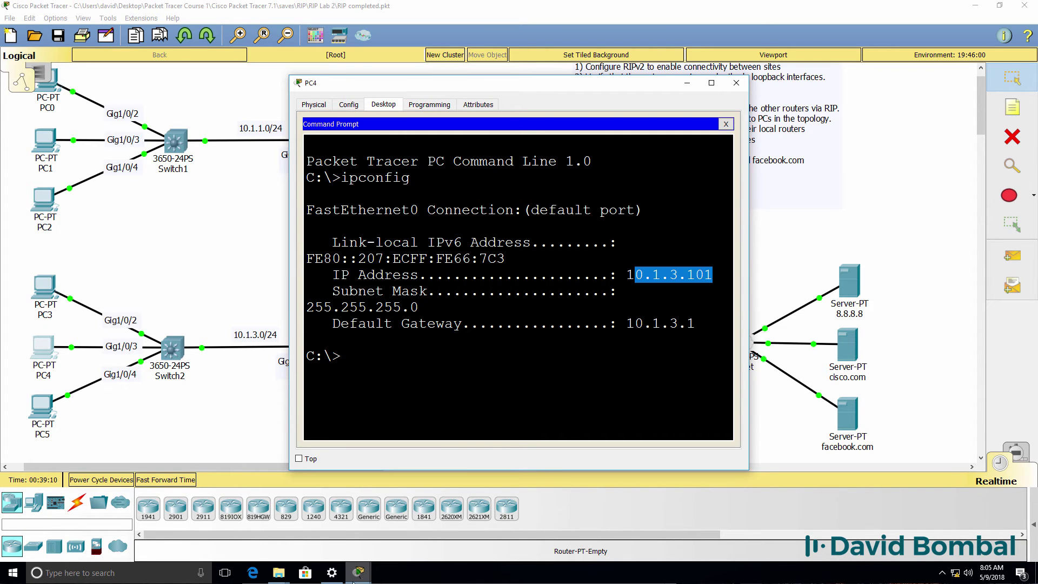
pyautogui.click(359, 573)
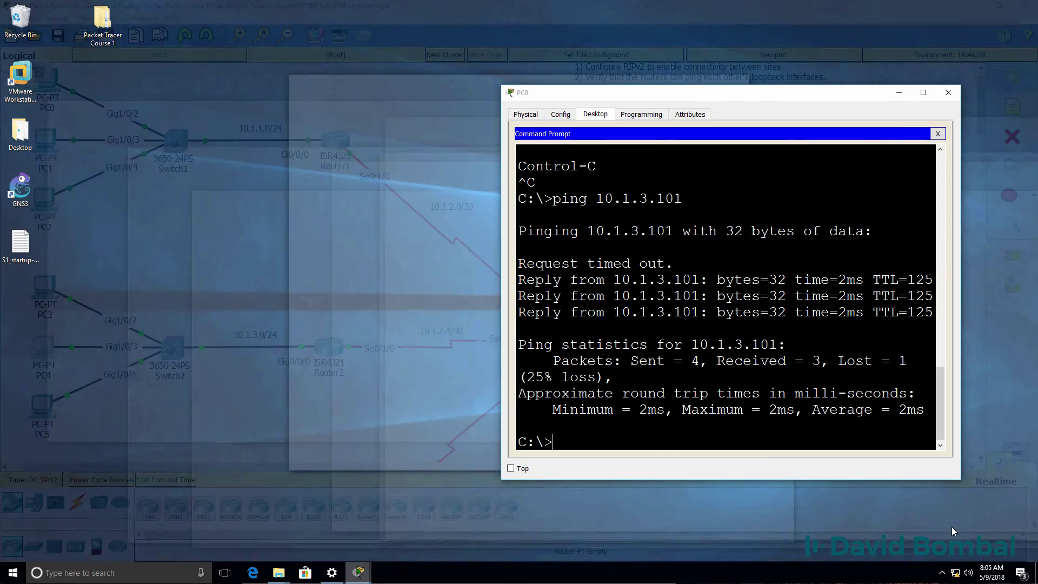
pyautogui.click(951, 537)
pyautogui.moveTo(590, 279); pyautogui.dragTo(717, 296)
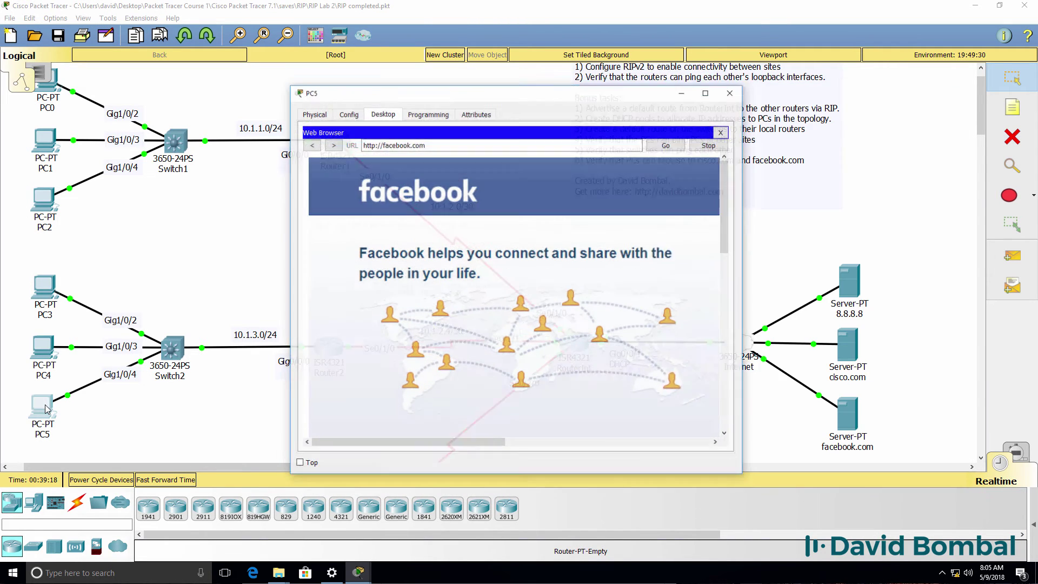
# Run ipconfig on PC5 and highlight its address 10.1.3.102.
pyautogui.click(728, 123)
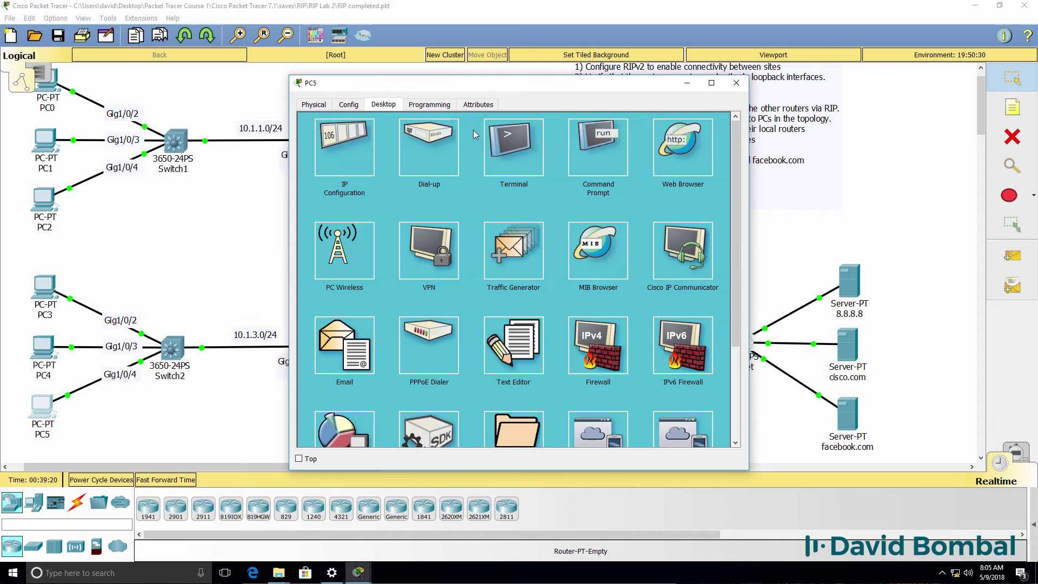
pyautogui.click(581, 152)
pyautogui.write('ipconfig')
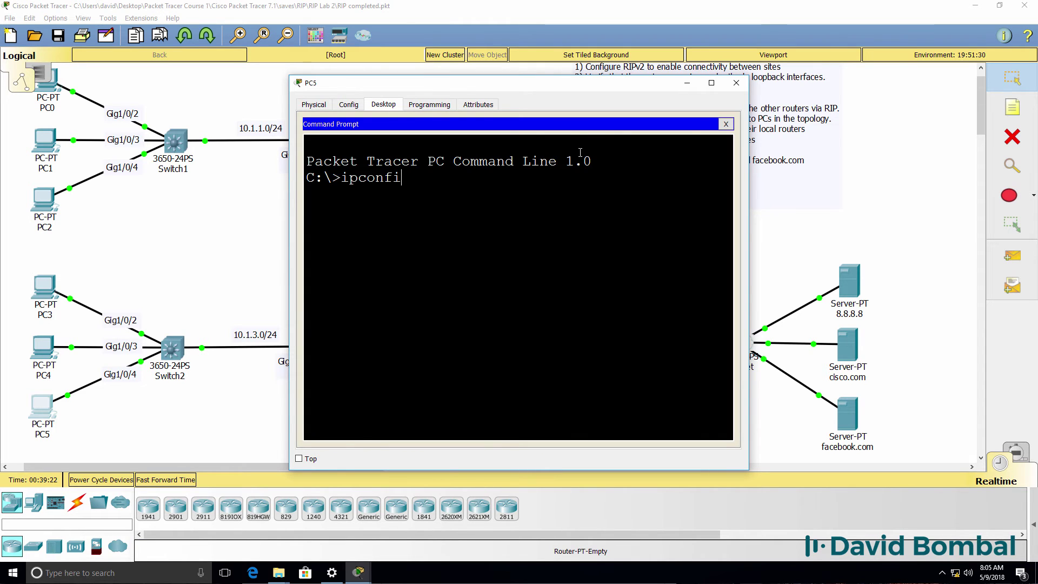
pyautogui.press('Return')
pyautogui.moveTo(617, 275); pyautogui.dragTo(714, 275)
# From PC8, ping 10.1.3.101, 10.1.3.102 and 10.1.3.103 in turn.
pyautogui.moveTo(358, 574)
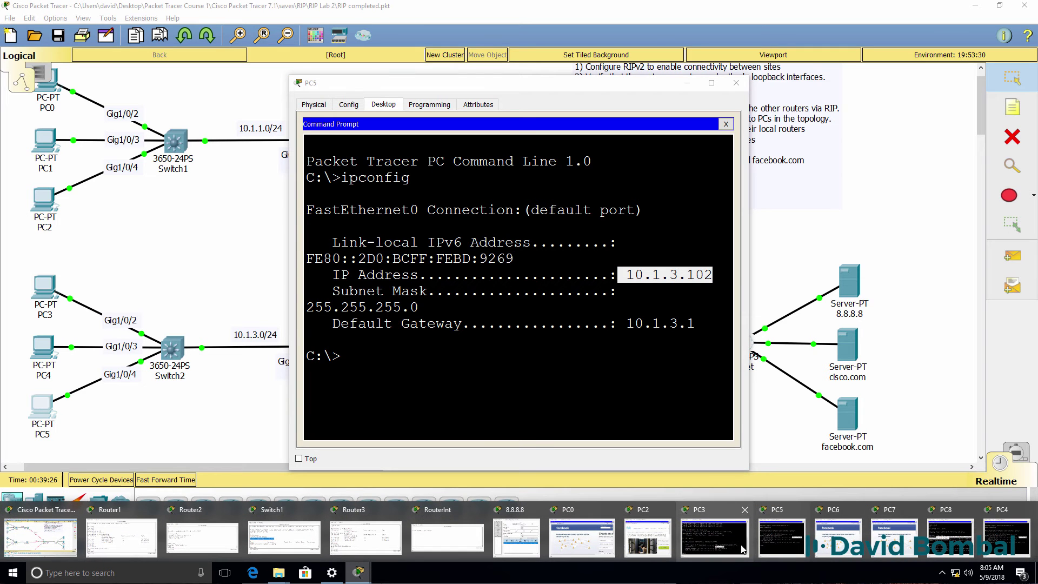
pyautogui.click(919, 530)
pyautogui.press('Up')
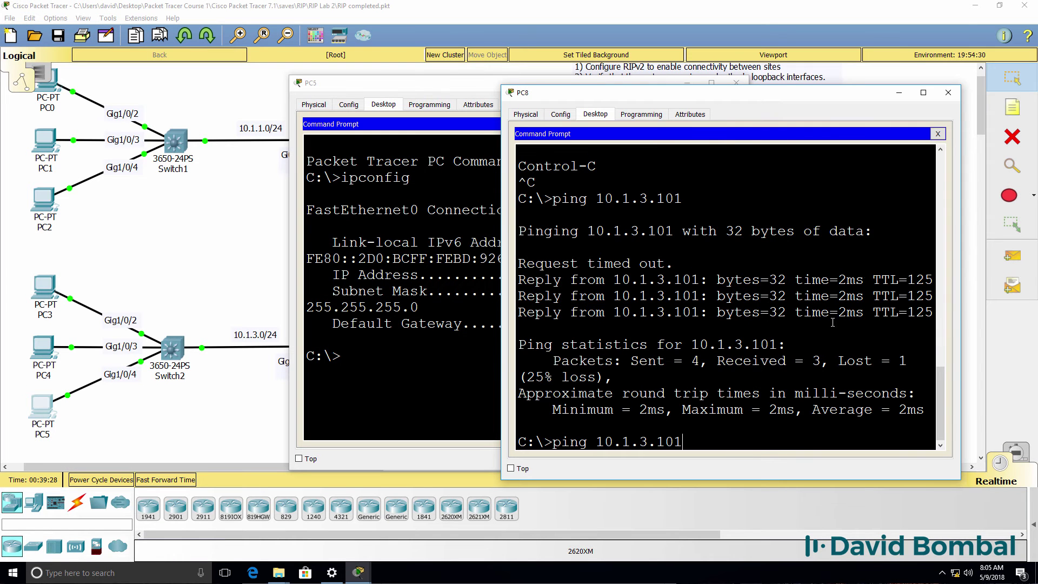
pyautogui.press('Return')
pyautogui.hotkey('ctrl', 'c')
pyautogui.press('Up')
pyautogui.press('BackSpace')
pyautogui.write('2')
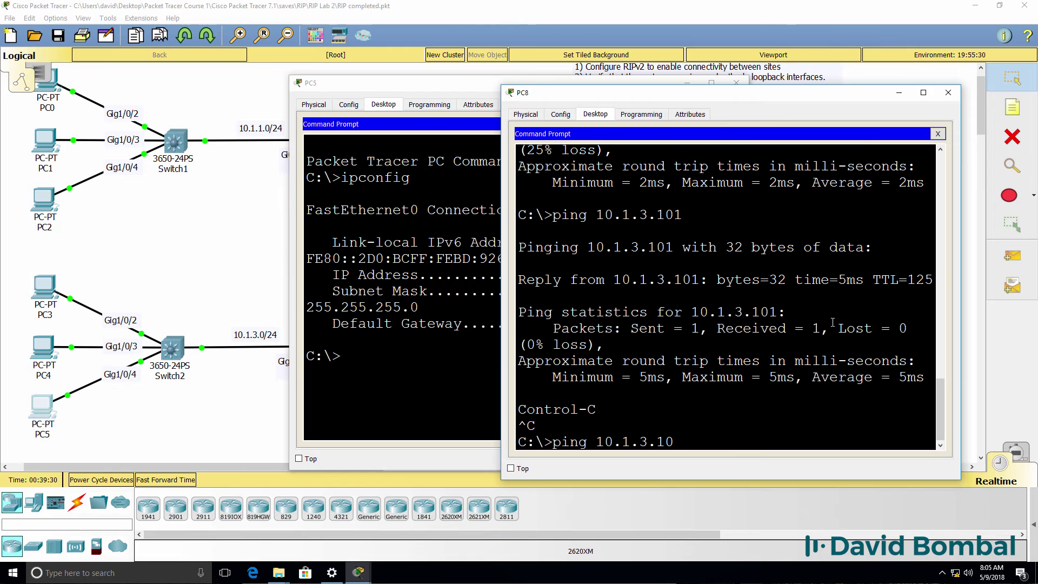
pyautogui.press('Return')
pyautogui.hotkey('ctrl', 'c')
pyautogui.press('Up')
pyautogui.press('BackSpace')
pyautogui.write('3')
pyautogui.press('Return')
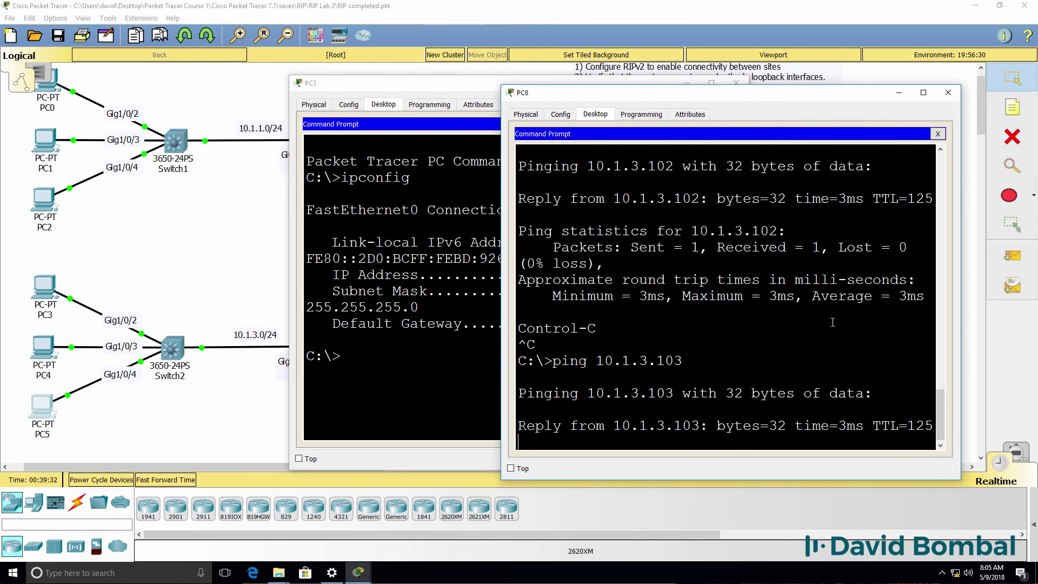
# From PC8, ping 10.1.1.1, 10.1.1.2 and 10.1.1.3 in turn.
pyautogui.hotkey('ctrl', 'c')
pyautogui.press('Up')
pyautogui.press('BackSpace')
pyautogui.press('BackSpace')
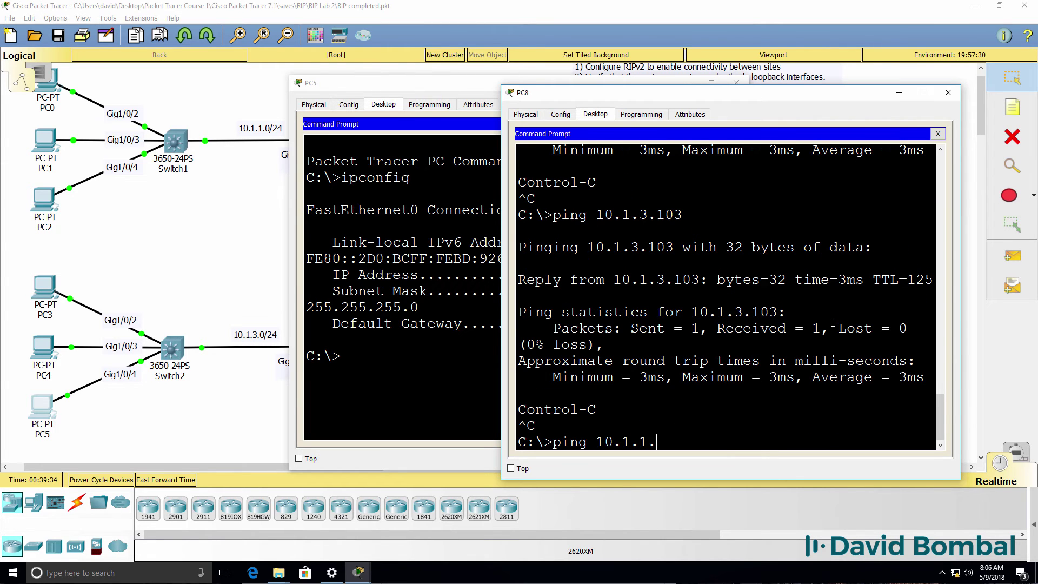
pyautogui.press('Return')
pyautogui.hotkey('ctrl', 'c')
pyautogui.press('Up')
pyautogui.press('BackSpace')
pyautogui.write('2')
pyautogui.press('Return')
pyautogui.hotkey('ctrl', 'c')
pyautogui.press('Up')
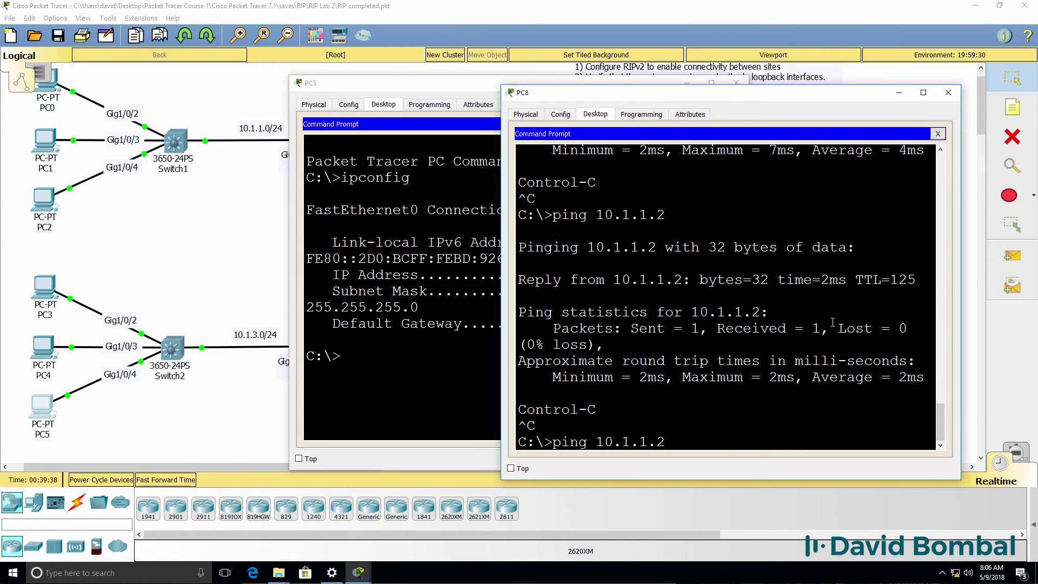
pyautogui.write('3')
pyautogui.press('Return')
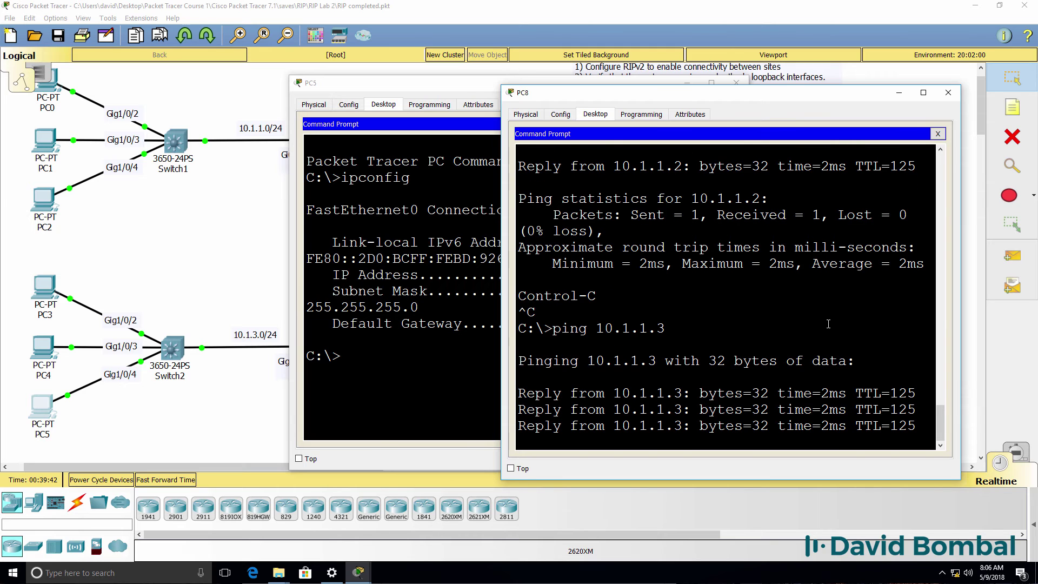
pyautogui.click(50, 100)
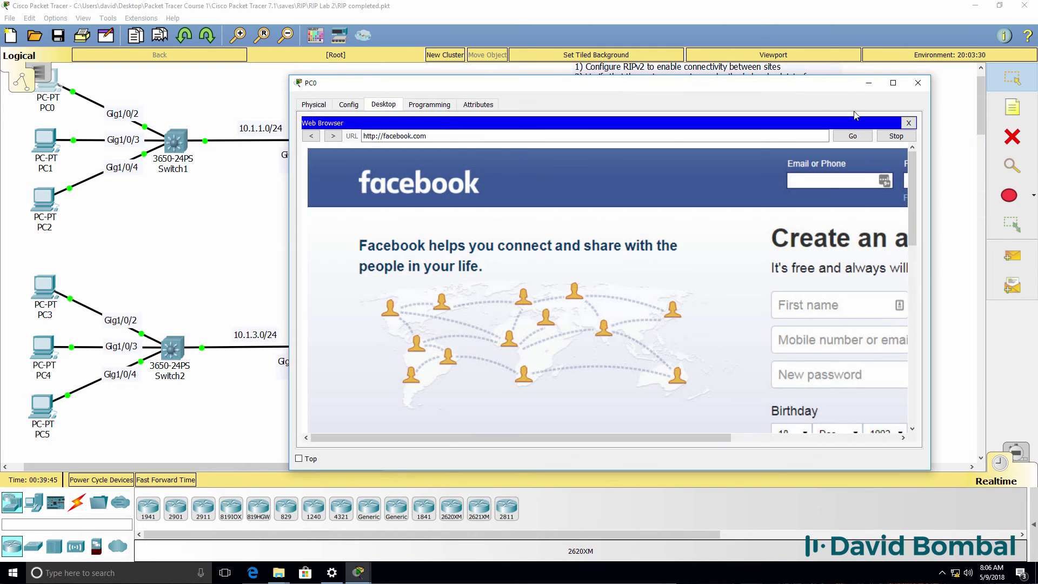
# Run ipconfig on PC0 to confirm address 10.1.1.2 with gateway 10.1.1.1.
pyautogui.click(910, 123)
pyautogui.click(742, 151)
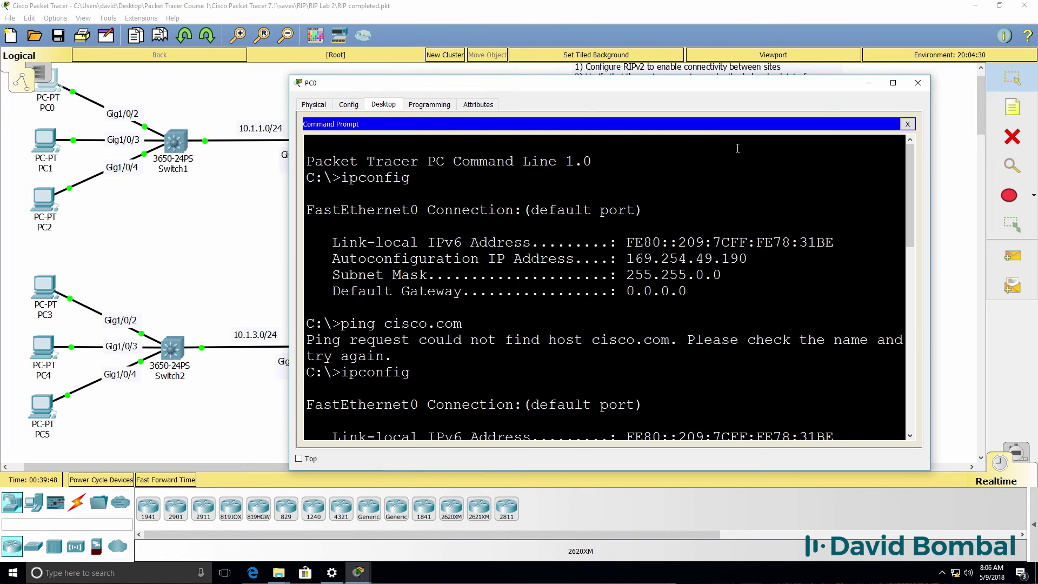
pyautogui.press('Return')
pyautogui.write('ipconfig')
pyautogui.press('Return')
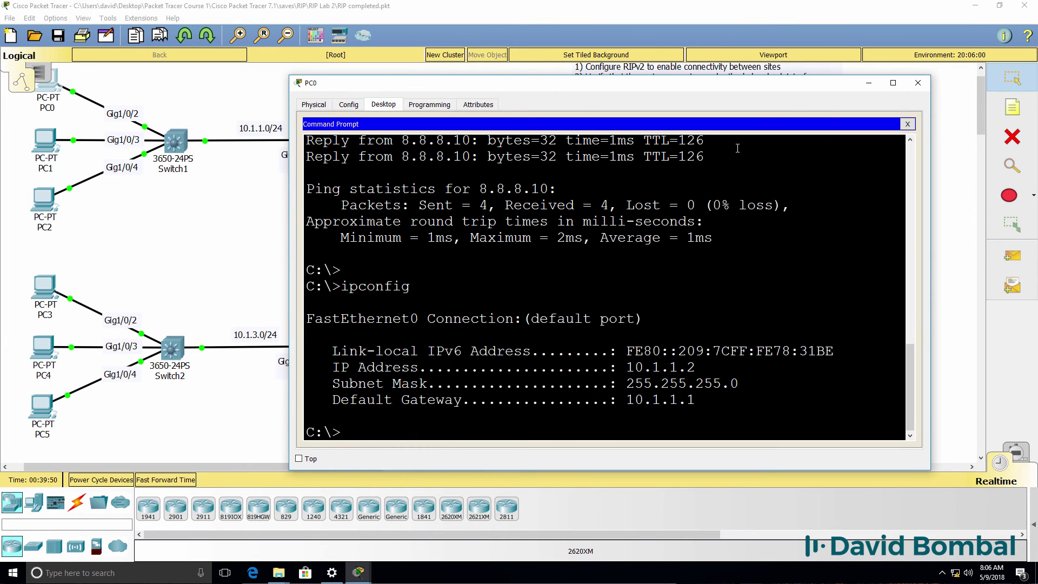
# Ping 10.1.3.101 from PC0 and stop it after replies arrive.
pyautogui.write('ping 10.1.3.101')
pyautogui.press('Return')
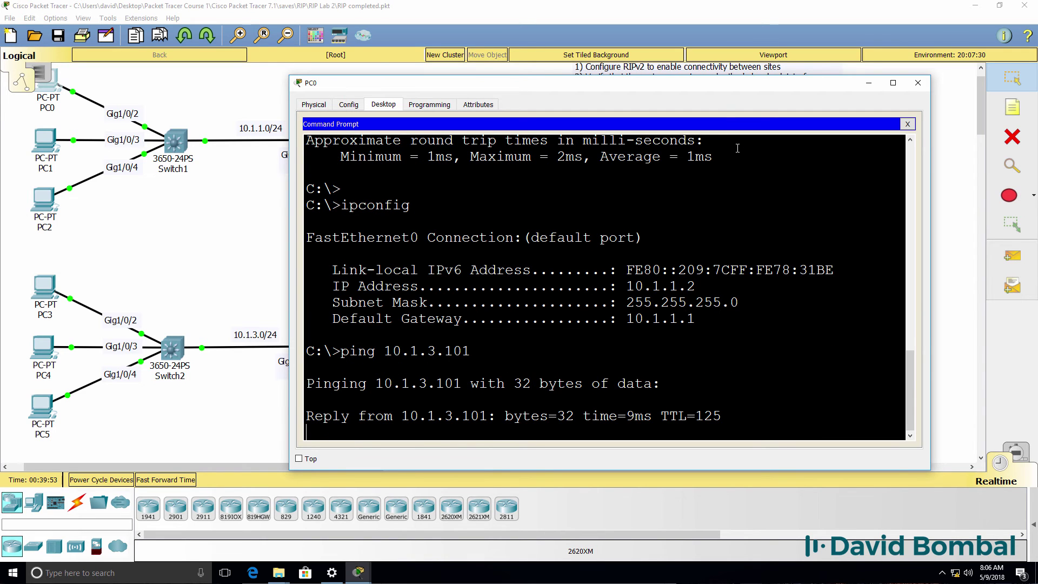
pyautogui.hotkey('ctrl', 'c')
pyautogui.write('tracer')
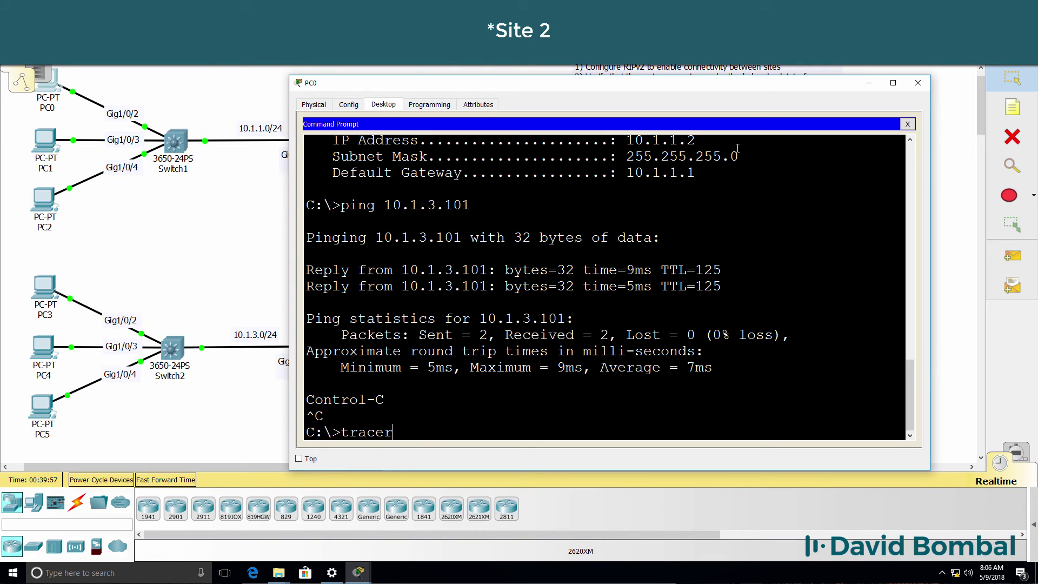
pyautogui.write('t 10.1.3.101')
# Trace PC0's route to 10.1.3.101 via hops 10.1.1.1, 10.1.2.1 and 10.1.2.6.
pyautogui.press('Return')
pyautogui.moveTo(584, 319); pyautogui.dragTo(719, 323)
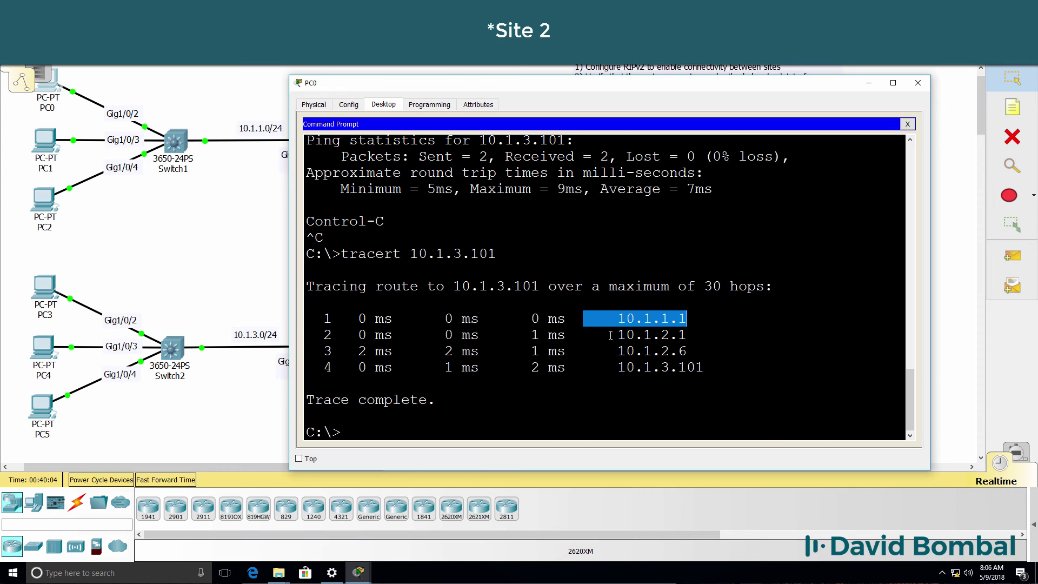
pyautogui.moveTo(611, 335); pyautogui.dragTo(688, 334)
pyautogui.moveTo(588, 351); pyautogui.dragTo(718, 352)
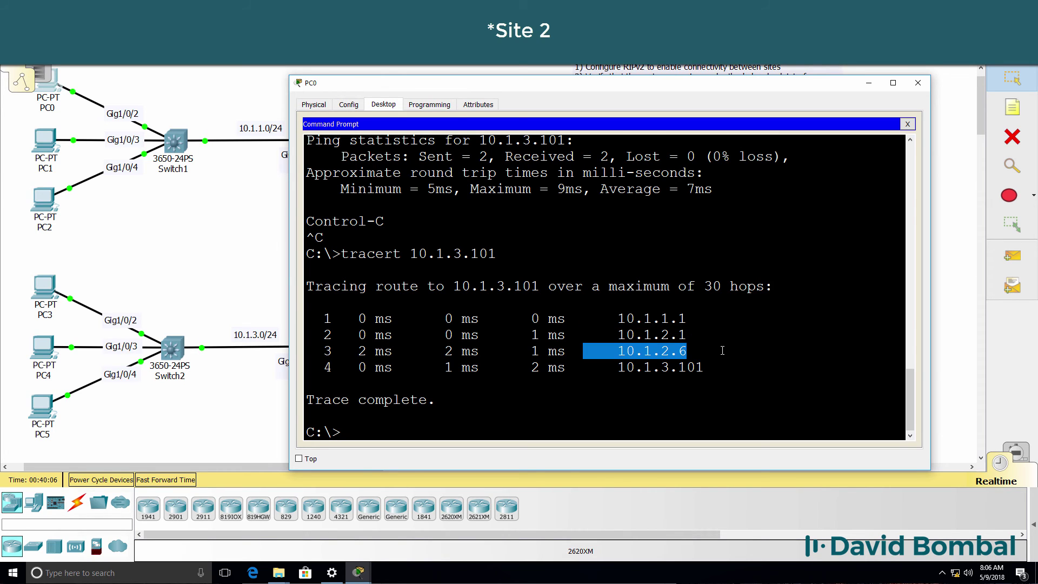
pyautogui.moveTo(602, 367); pyautogui.dragTo(732, 366)
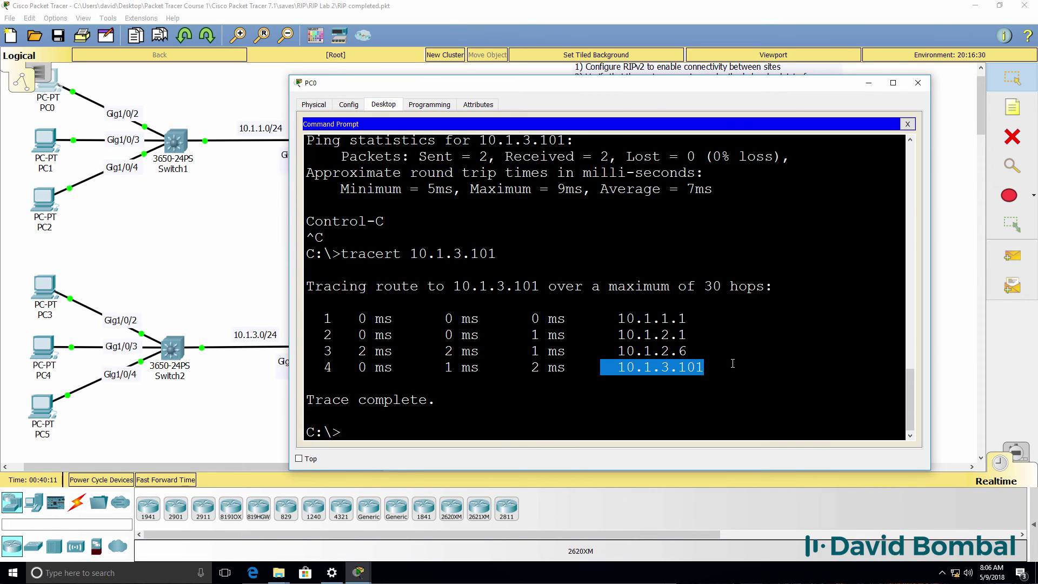
# Trace PC0's route to 10.1.4.101, checking hops 10.1.1.1 and 10.1.2.1.
pyautogui.press('Up')
pyautogui.write('.101')
pyautogui.press('Return')
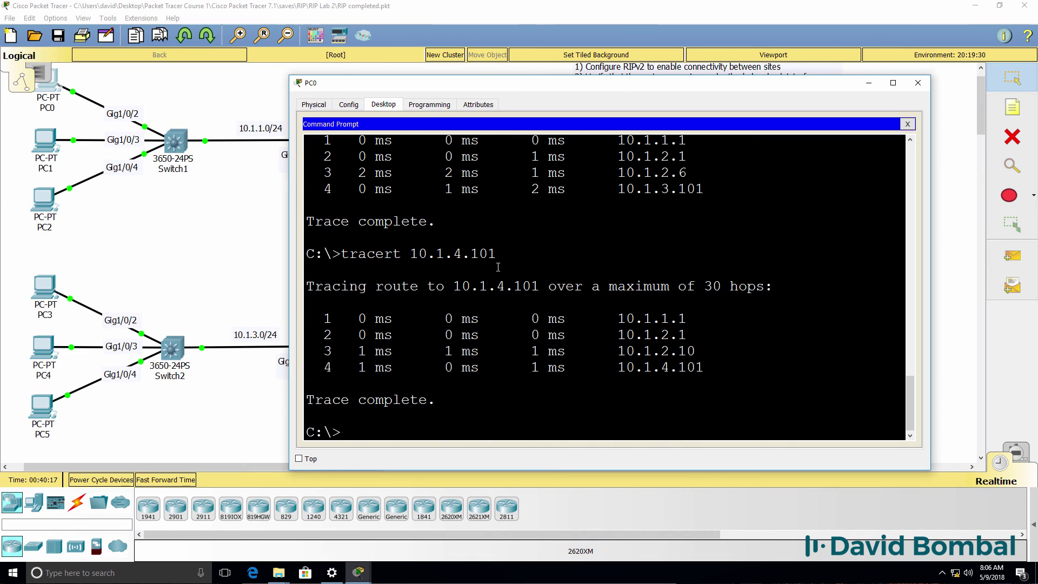
pyautogui.moveTo(393, 246); pyautogui.dragTo(517, 256)
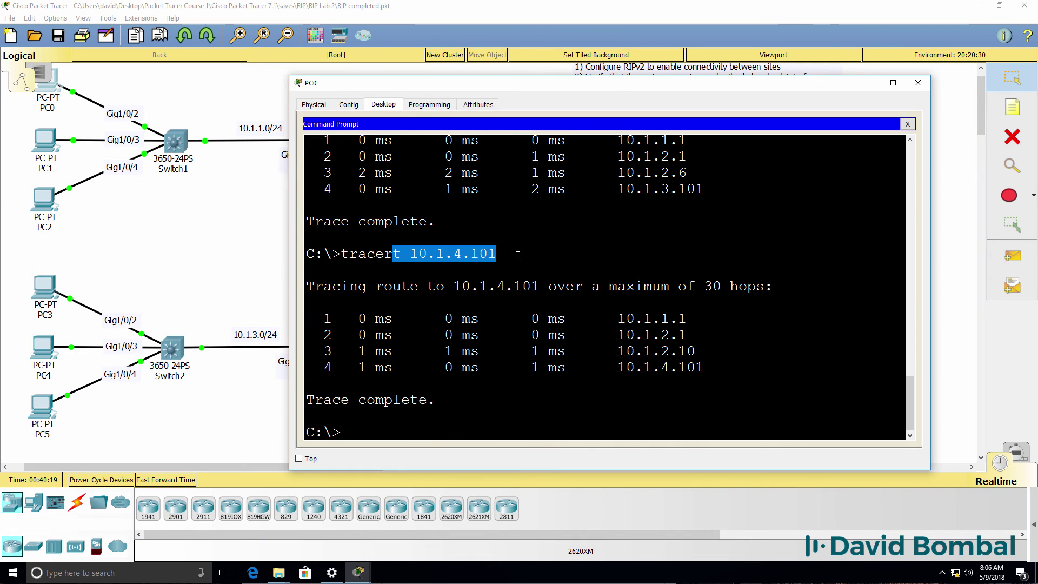
pyautogui.moveTo(605, 321); pyautogui.dragTo(711, 320)
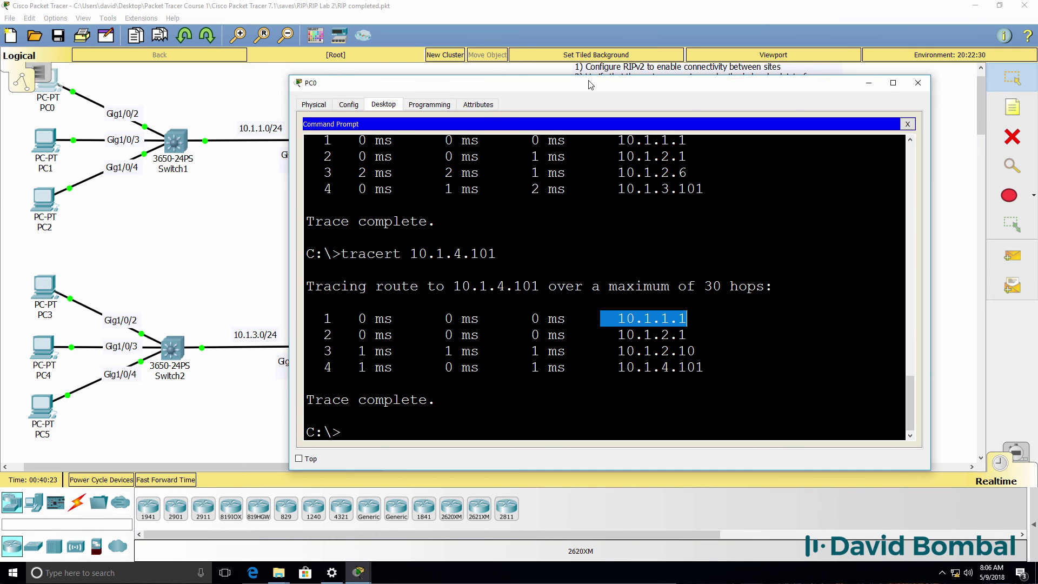
pyautogui.moveTo(590, 84); pyautogui.dragTo(622, 219)
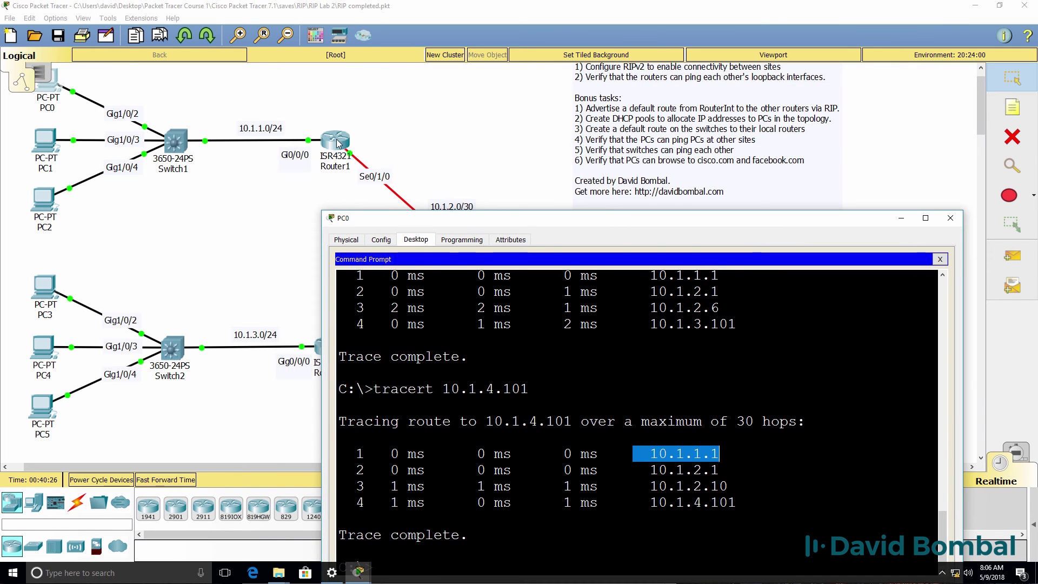
pyautogui.moveTo(624, 470); pyautogui.dragTo(719, 470)
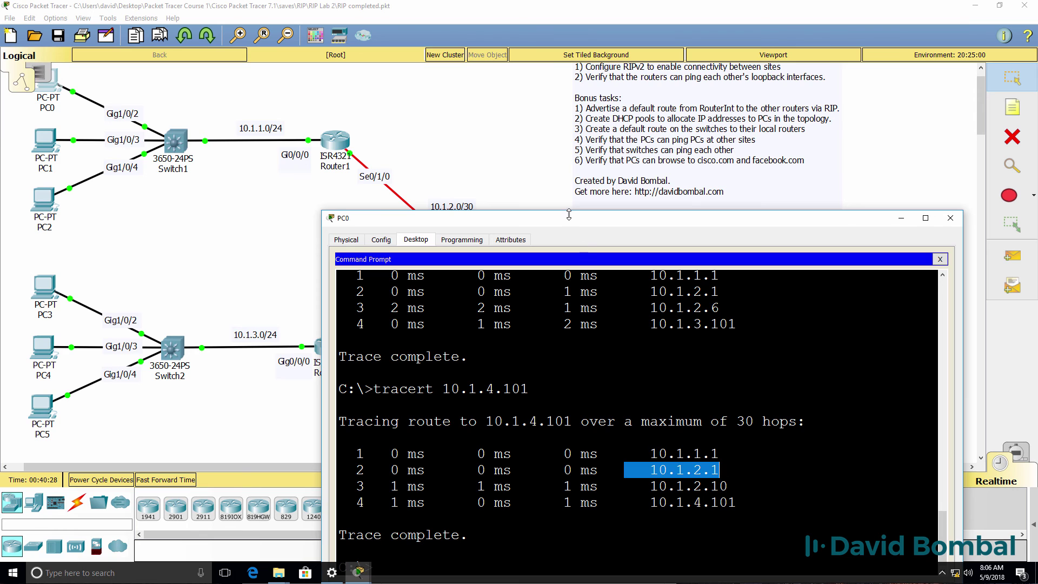
pyautogui.moveTo(595, 218); pyautogui.dragTo(595, 442)
# Scroll the canvas down to Site 3 and reopen PC4's command prompt window.
pyautogui.click(559, 334)
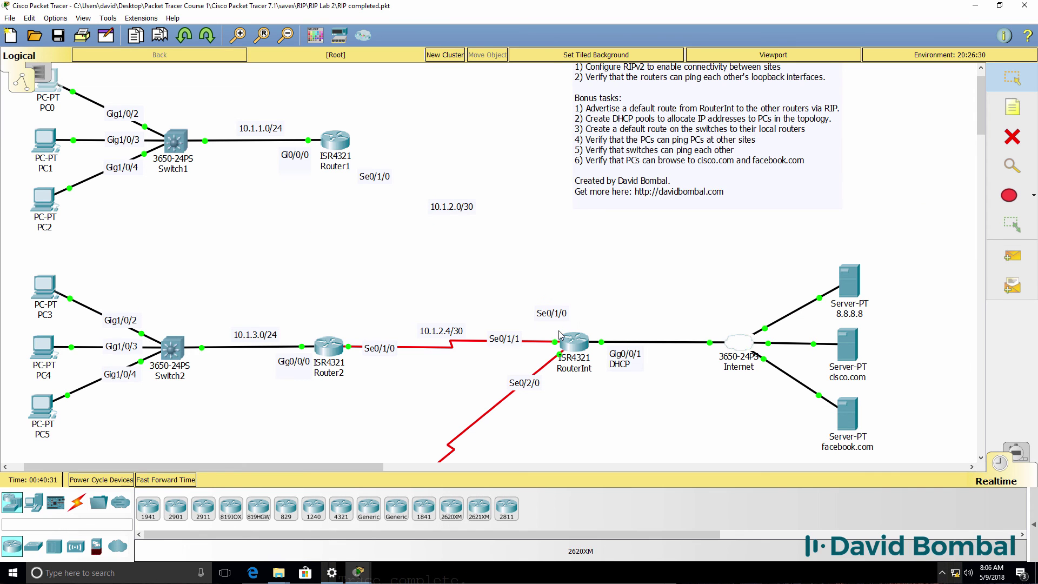
pyautogui.moveTo(982, 116); pyautogui.dragTo(981, 161)
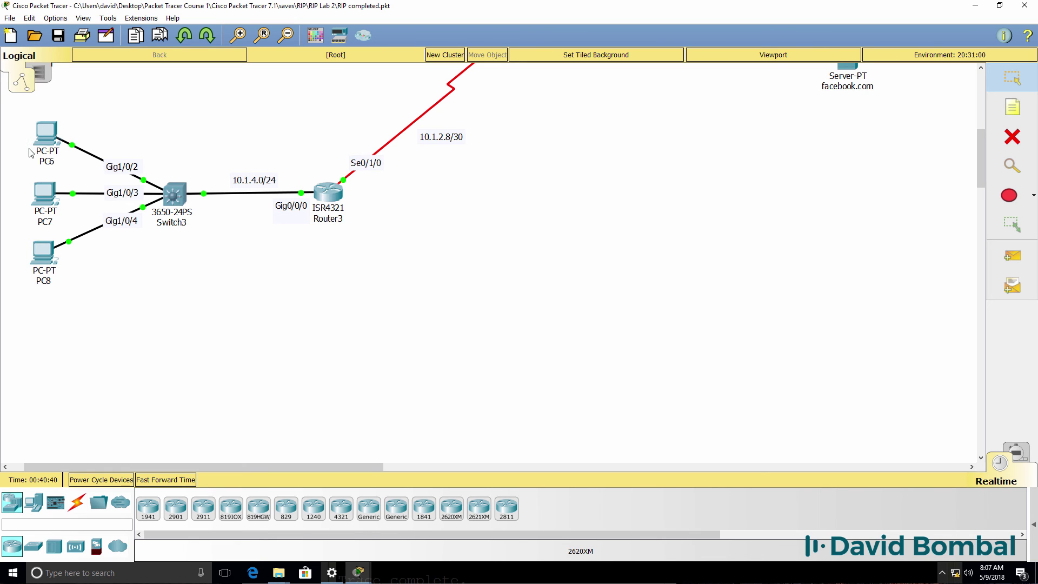
pyautogui.moveTo(355, 578)
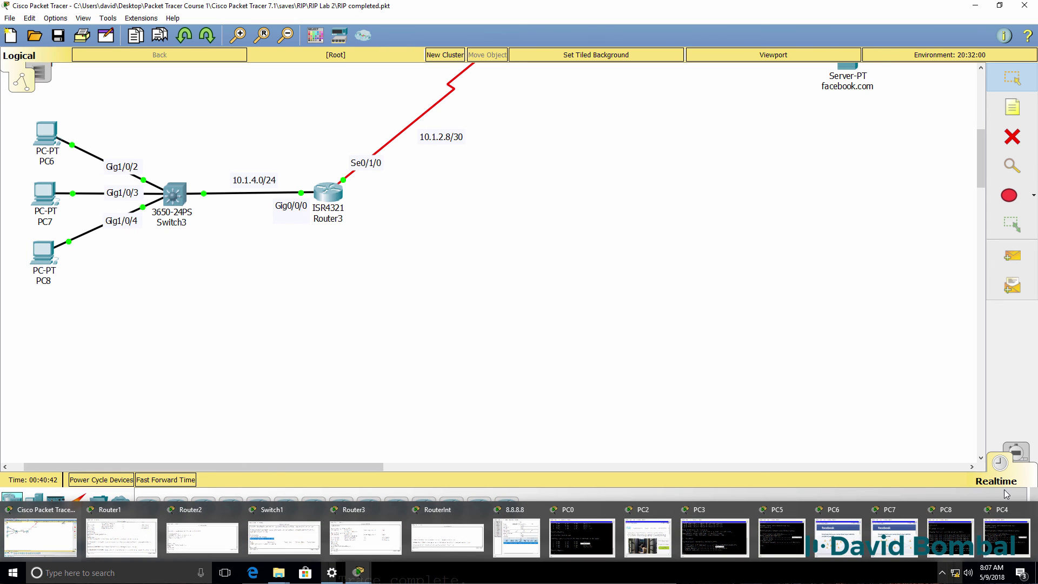
pyautogui.click(1007, 538)
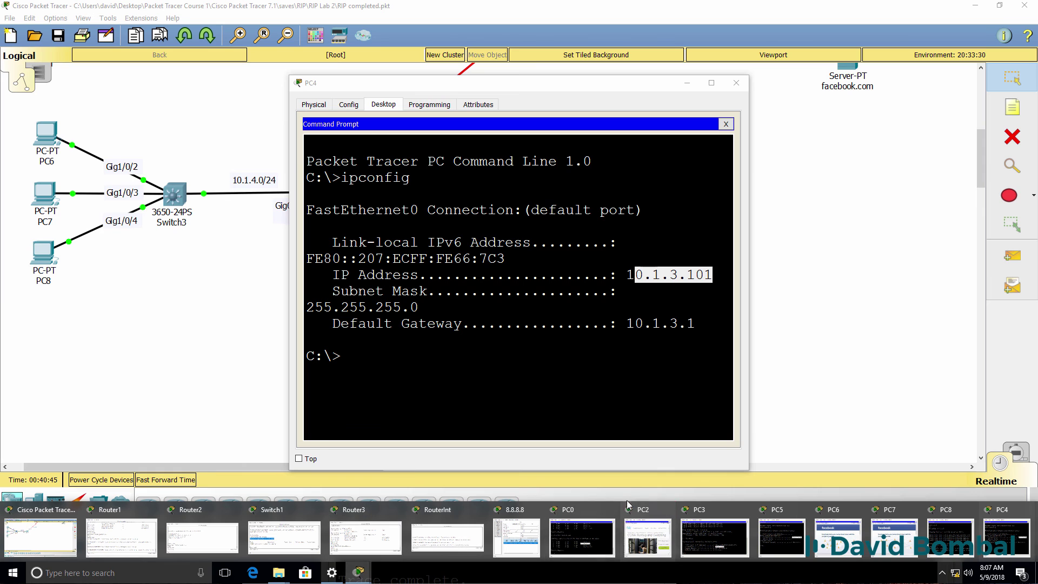
# From PC0, trace to 10.1.4.102 and 10.1.4.103, then scroll back to the full topology.
pyautogui.click(594, 524)
pyautogui.moveTo(661, 453); pyautogui.dragTo(676, 155)
pyautogui.write('2')
pyautogui.press('Return')
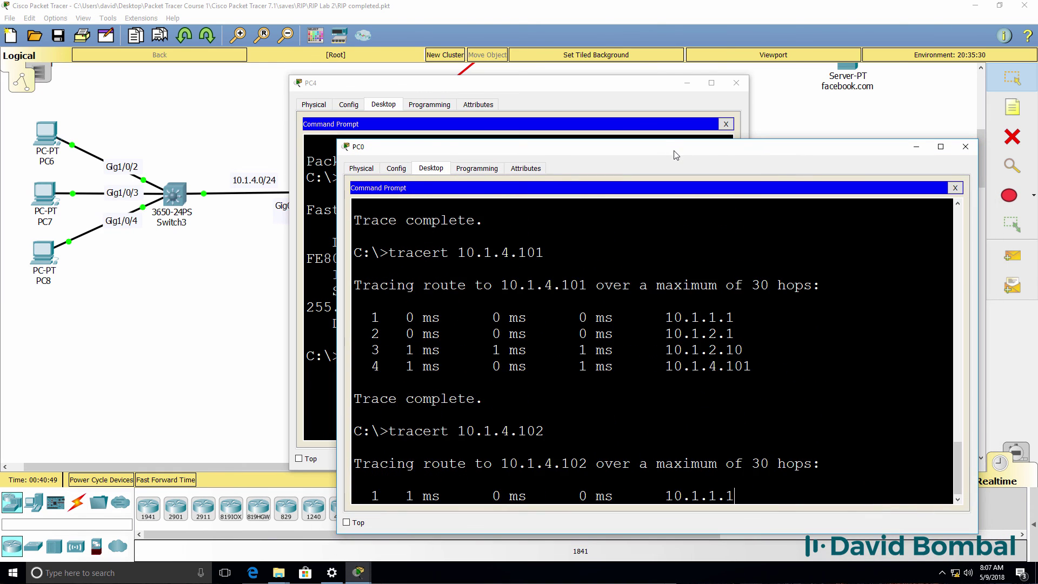
pyautogui.press('BackSpace')
pyautogui.write('3')
pyautogui.press('Return')
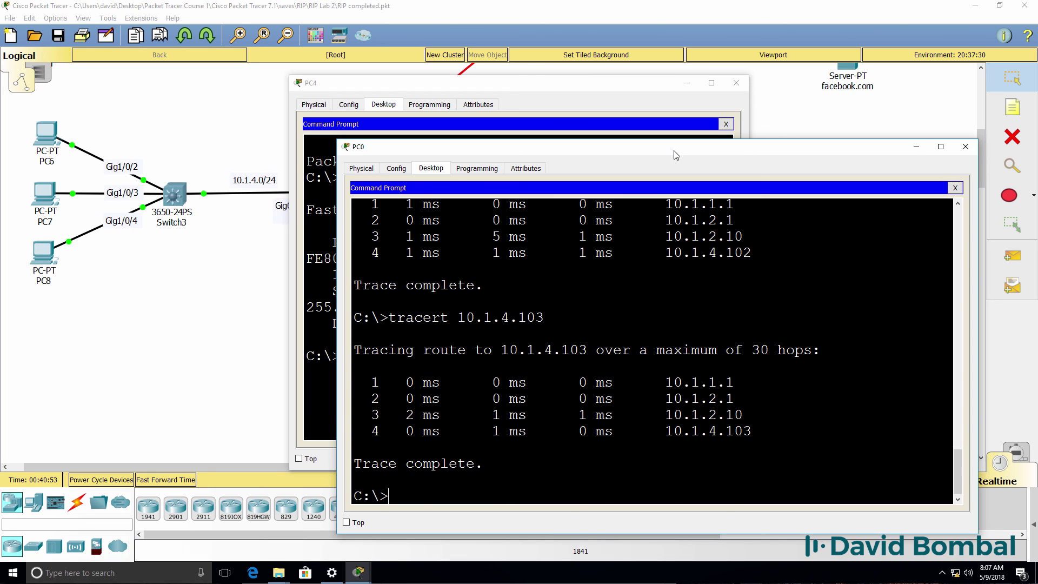
pyautogui.click(904, 5)
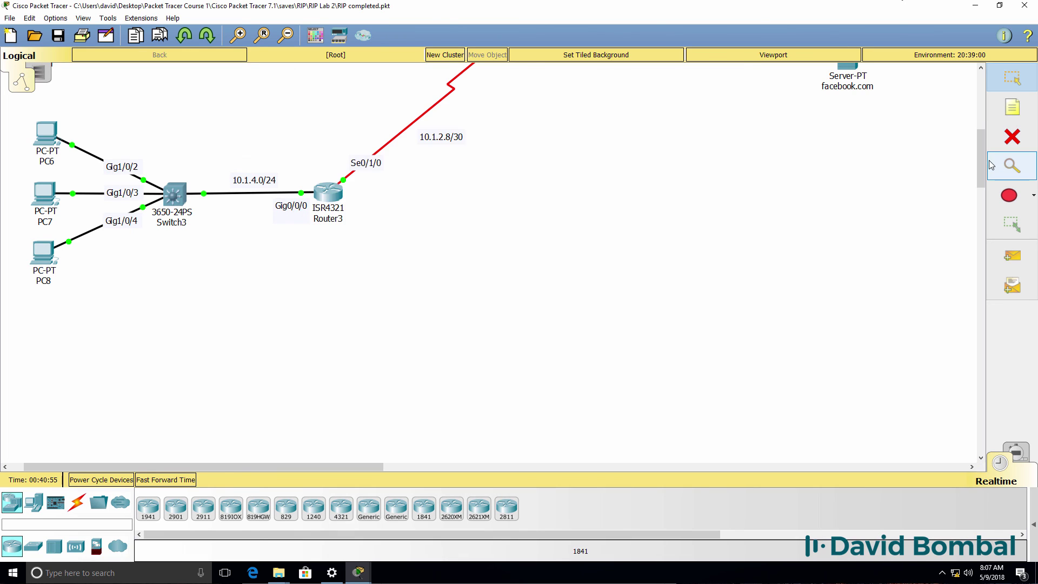
pyautogui.scroll(7, 988, 165)
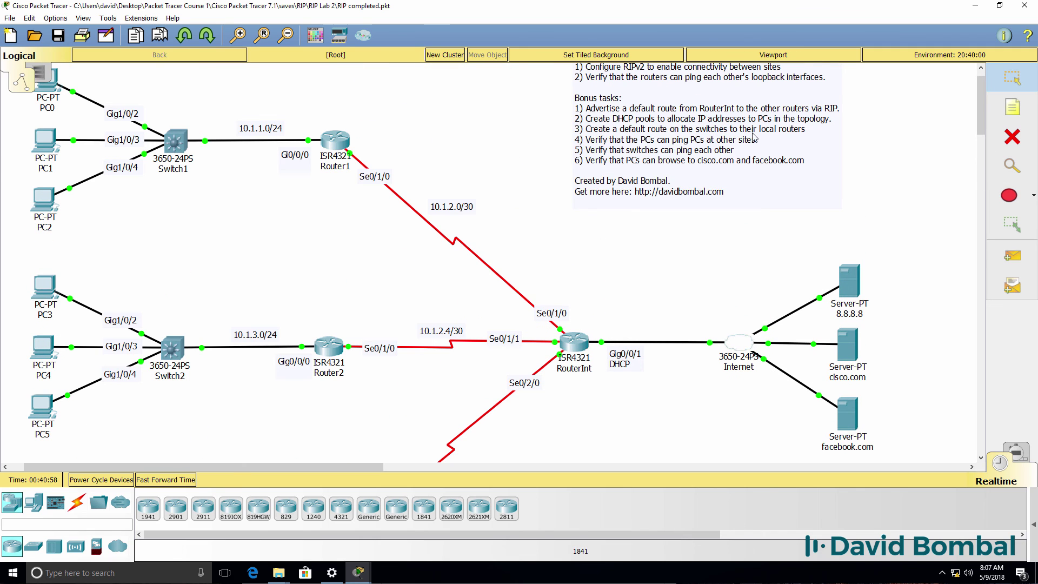